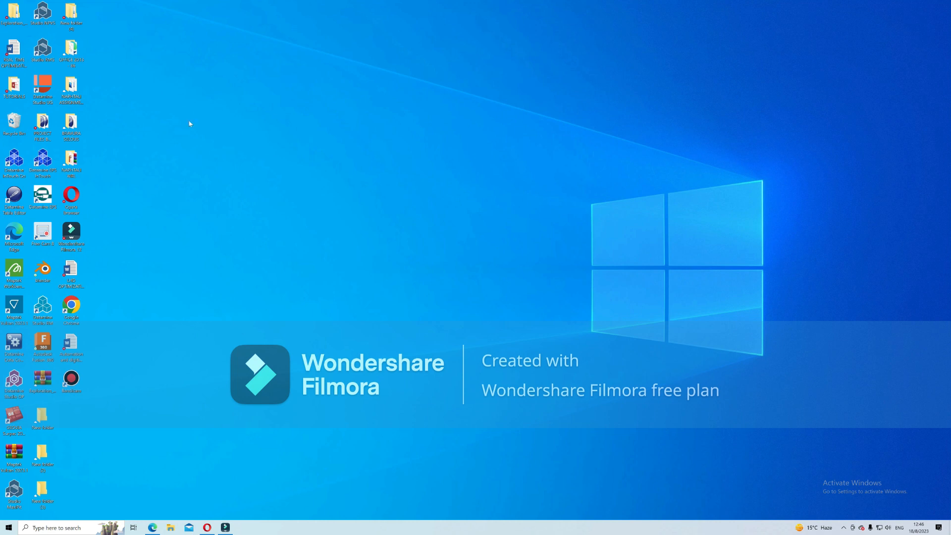
# - Launch Studio UG and begin a new project, advancing the project wizard to the project properties
pyautogui.doubleClick(52, 91)
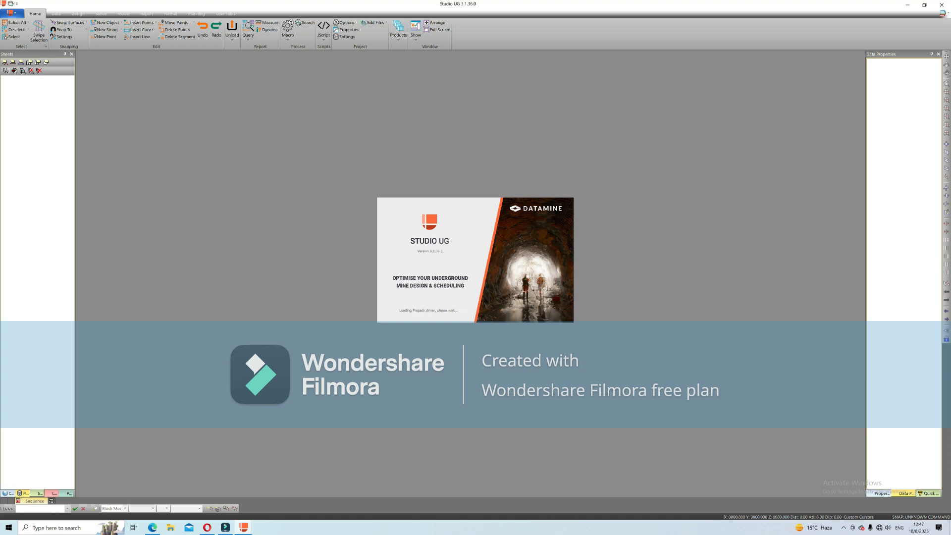
pyautogui.press('super+s')
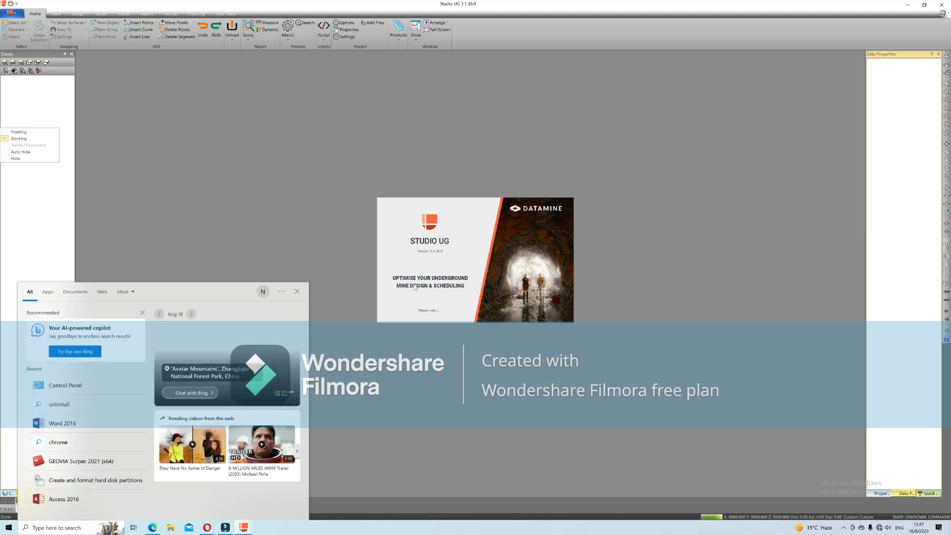
pyautogui.click(298, 291)
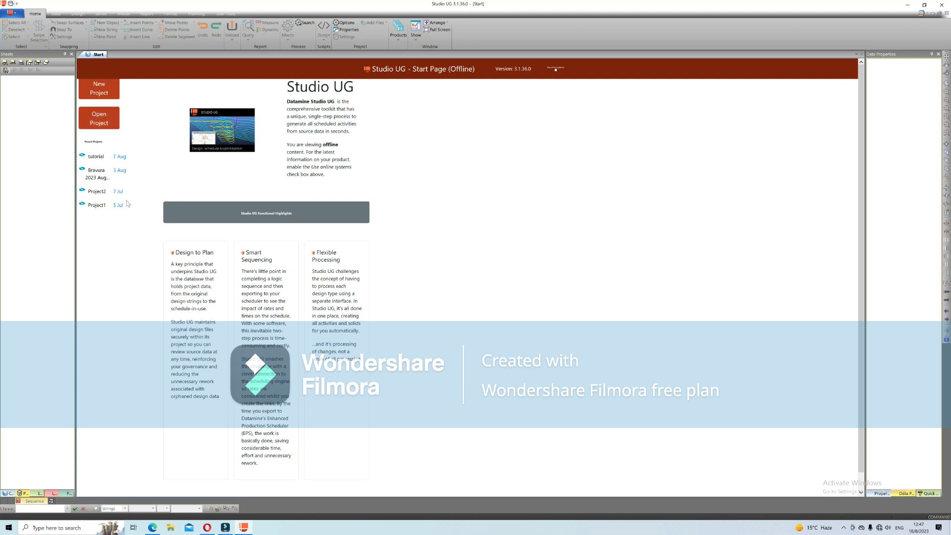
pyautogui.click(103, 86)
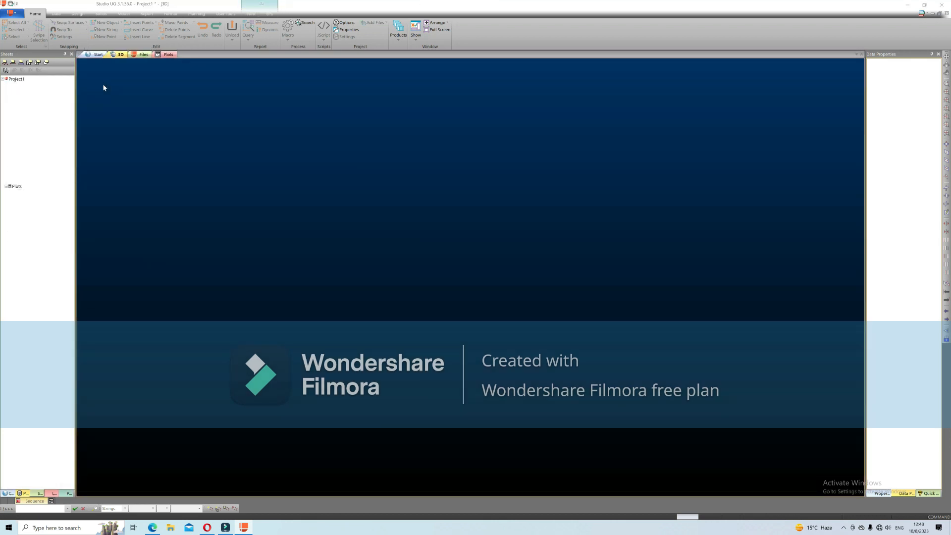
pyautogui.click(485, 323)
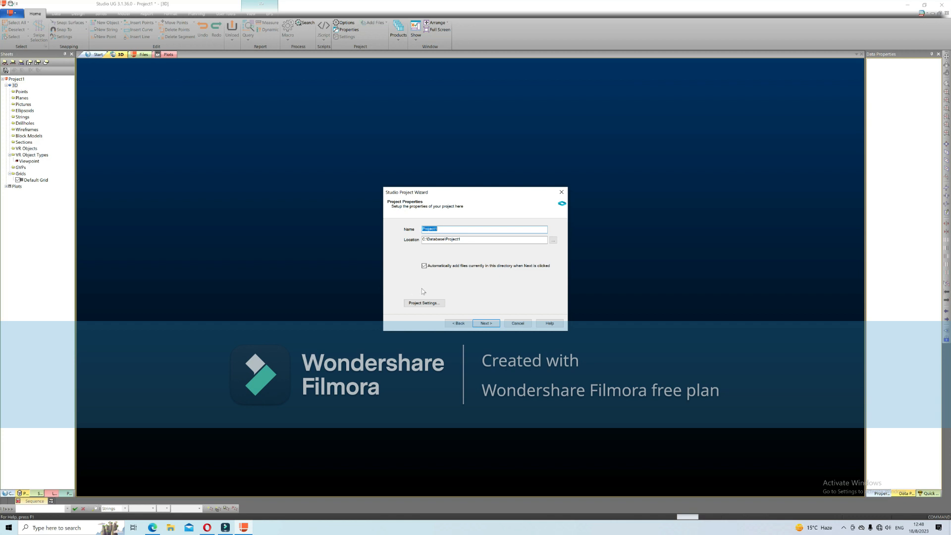
# - Decline overwriting the existing Project1 file, name the new project TUTORIAL 1 and continue to the project files
pyautogui.click(478, 322)
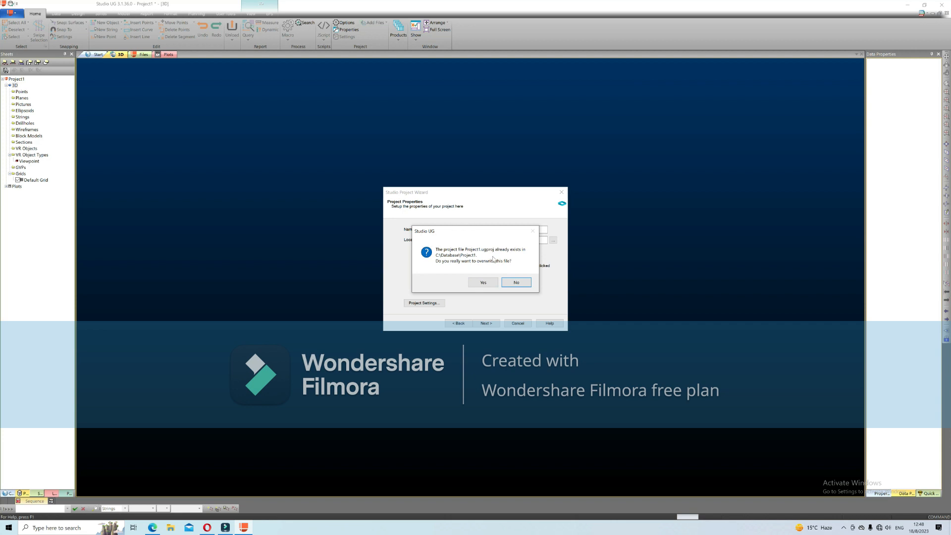
pyautogui.click(516, 283)
pyautogui.click(456, 230)
pyautogui.press('BackSpace')
pyautogui.press('BackSpace')
pyautogui.press('BackSpace')
pyautogui.press('BackSpace')
pyautogui.press('BackSpace')
pyautogui.press('BackSpace')
pyautogui.press('BackSpace')
pyautogui.press('BackSpace')
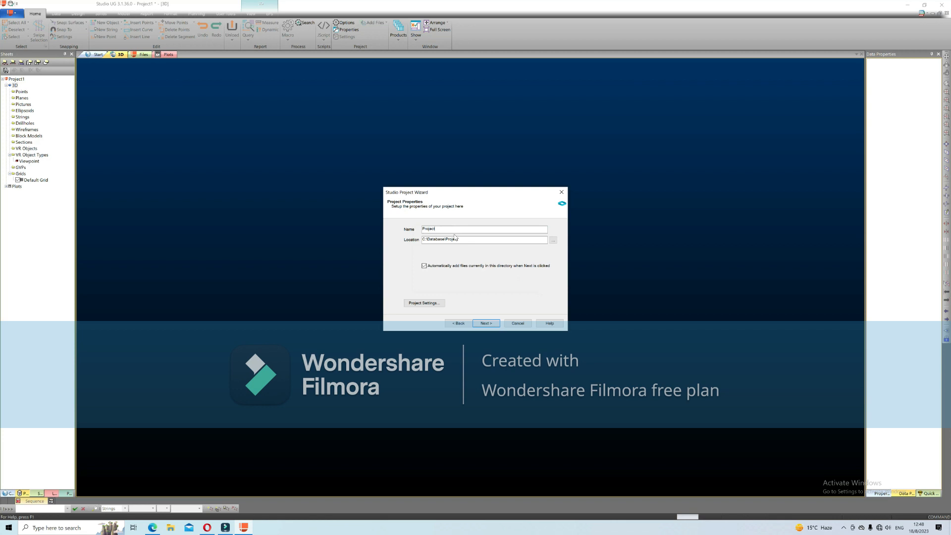
pyautogui.write('TUTORIAL 1')
pyautogui.click(486, 326)
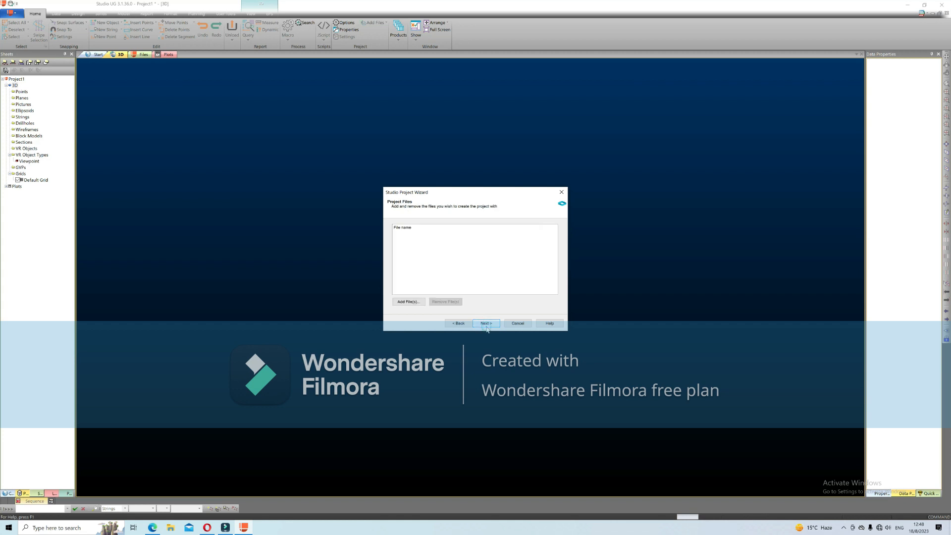
# - Add 2.4m Orebodypt and 2.4m Orebodytr from the desktop folder PROJECT FILES BRAVURA to the project and finish creating it
pyautogui.click(408, 302)
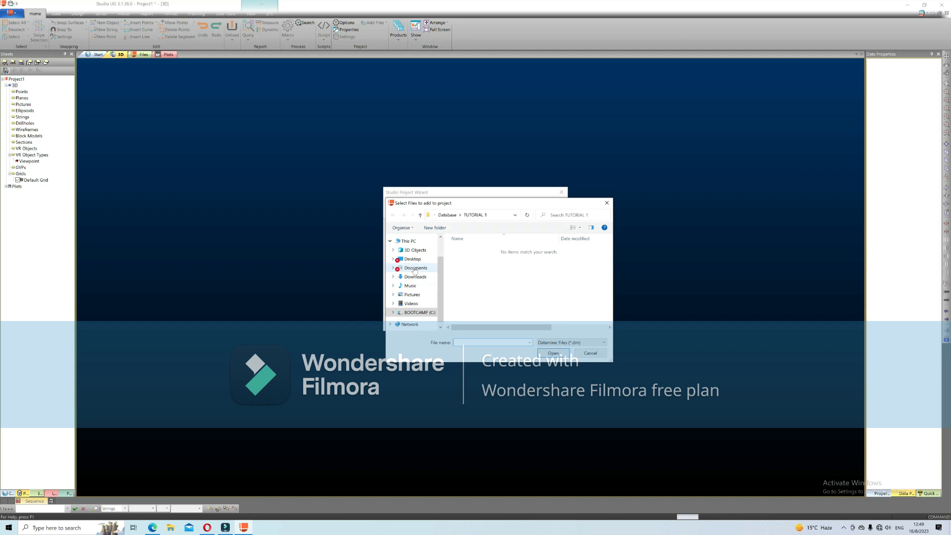
pyautogui.click(414, 268)
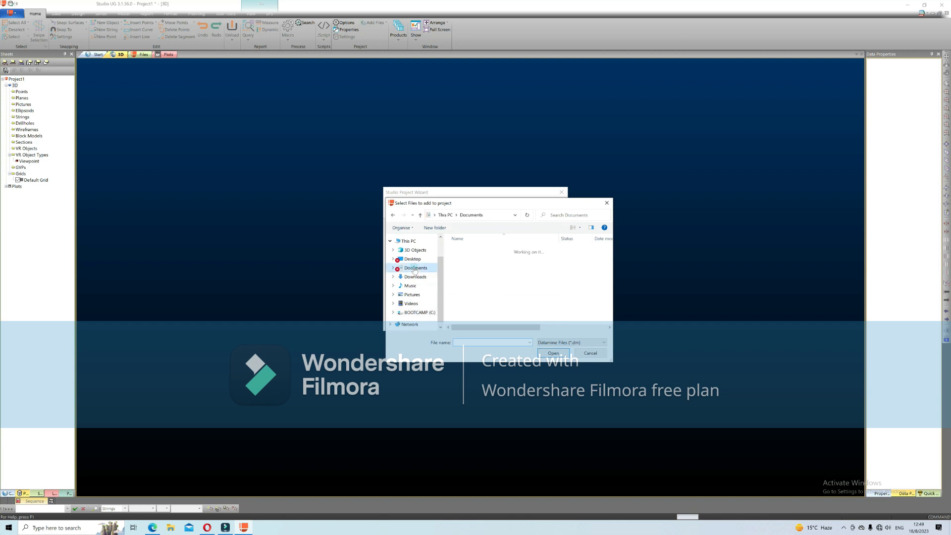
pyautogui.scroll(-2, 458, 282)
pyautogui.click(412, 259)
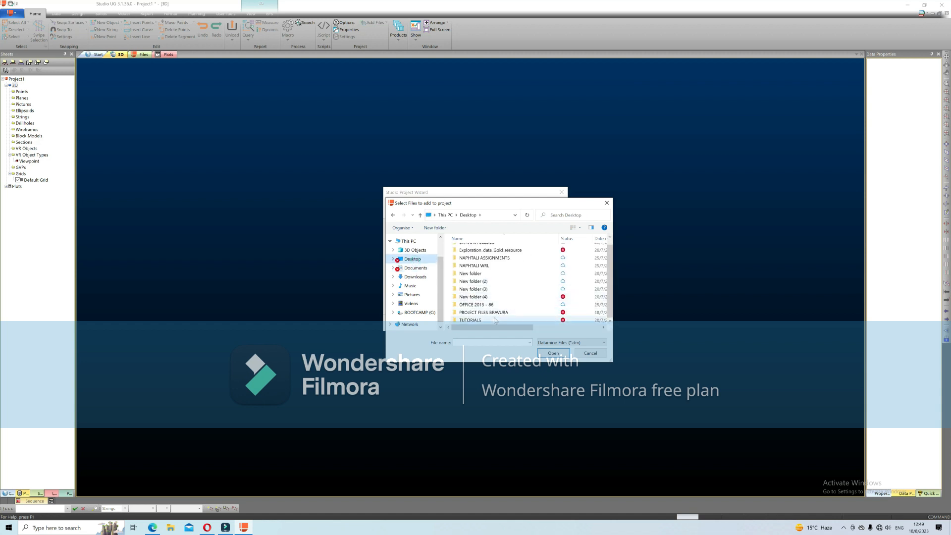
pyautogui.doubleClick(498, 313)
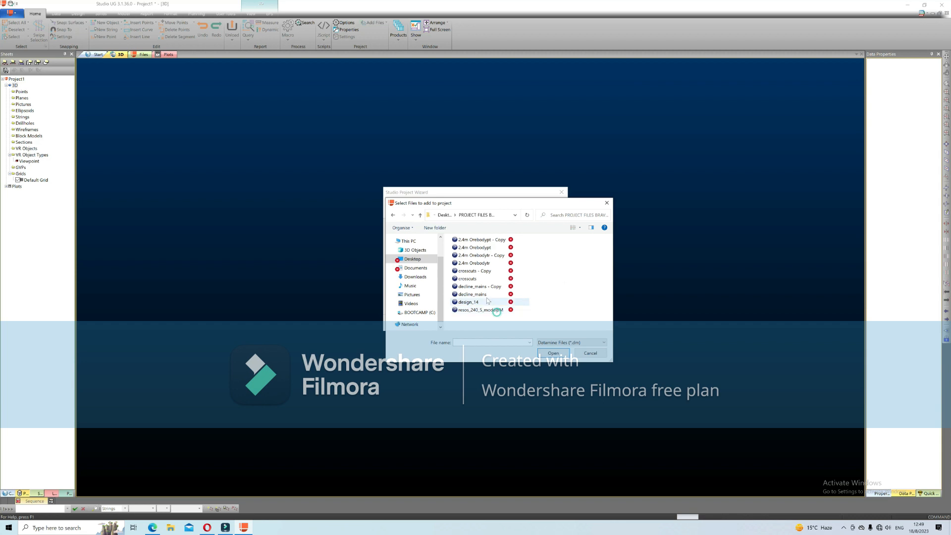
pyautogui.click(479, 248)
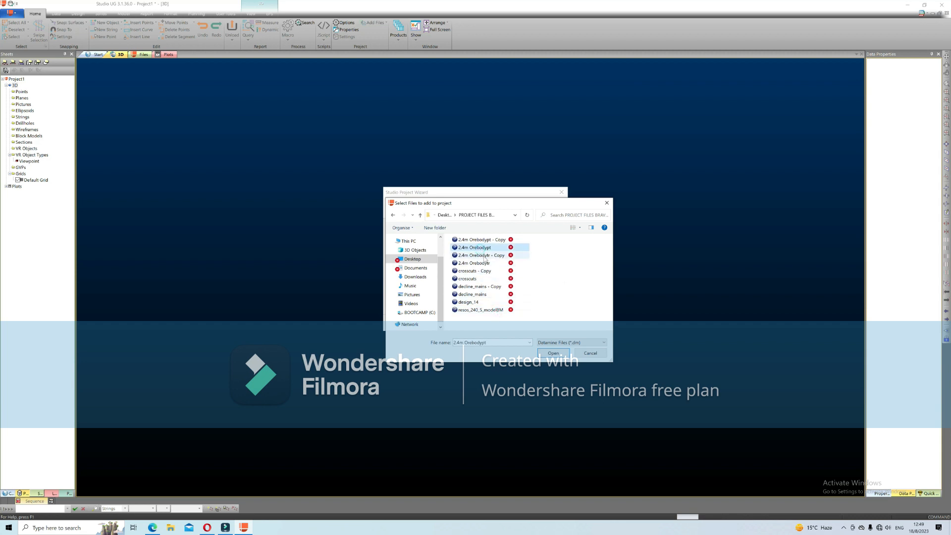
pyautogui.keyDown('ctrl'); pyautogui.click(490, 263); pyautogui.keyUp('ctrl')
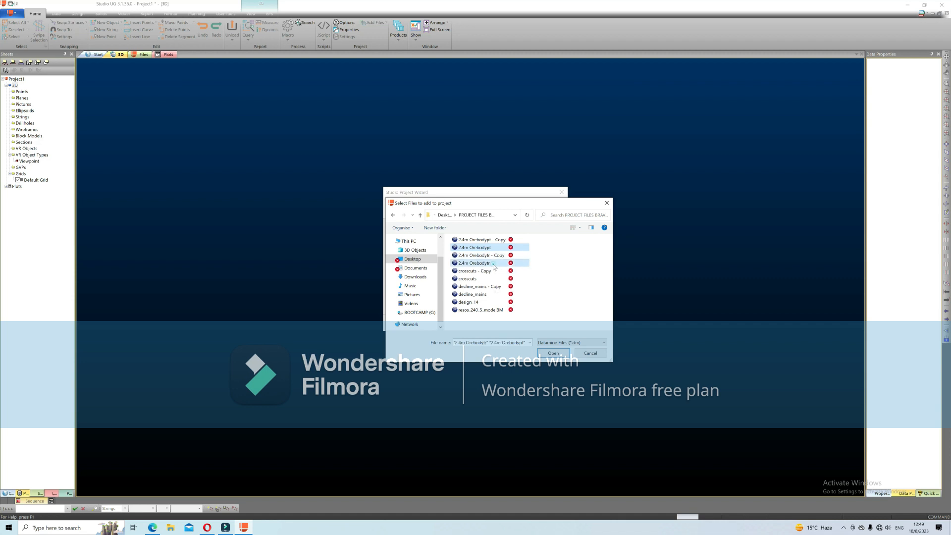
pyautogui.click(553, 353)
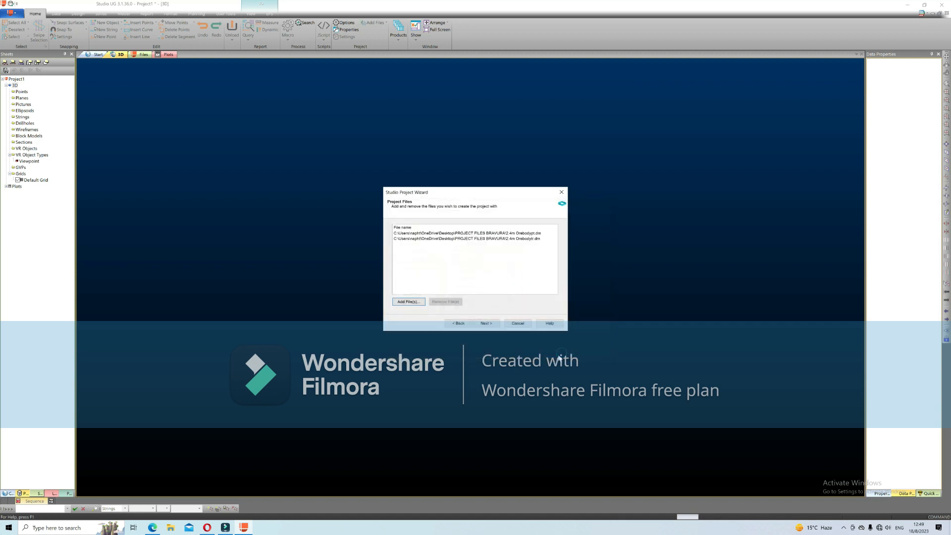
pyautogui.click(483, 323)
pyautogui.click(482, 325)
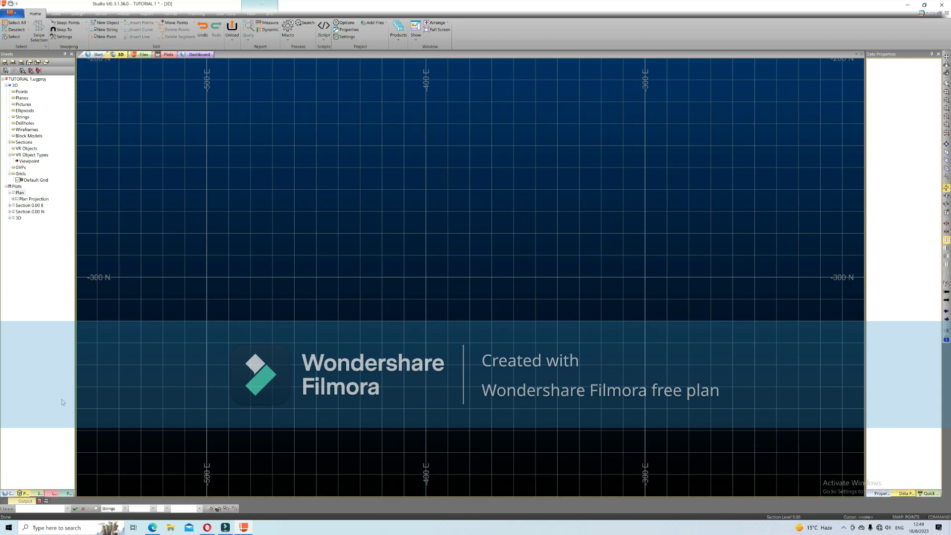
# - Load the 2.4m Orebodytr wireframe from the project files into the 3D view and hide the default grid
pyautogui.click(23, 493)
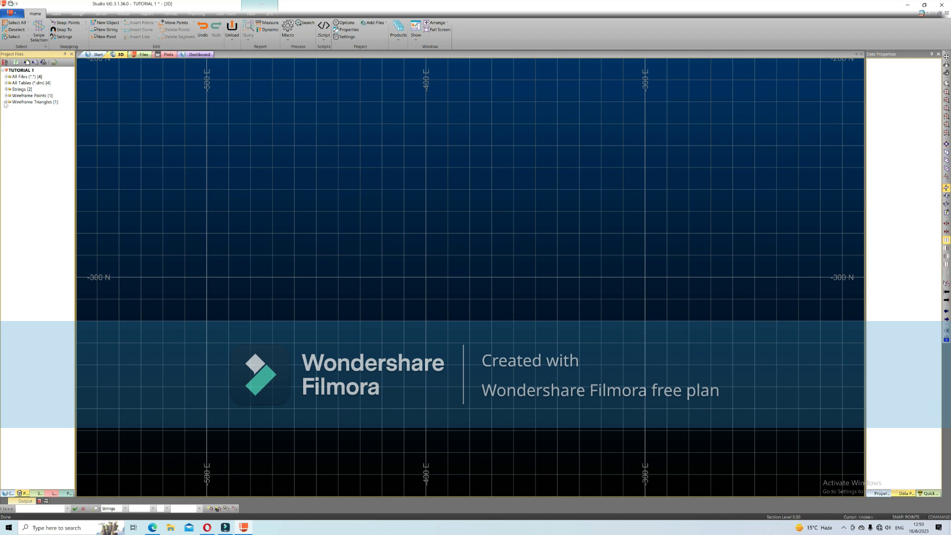
pyautogui.click(6, 77)
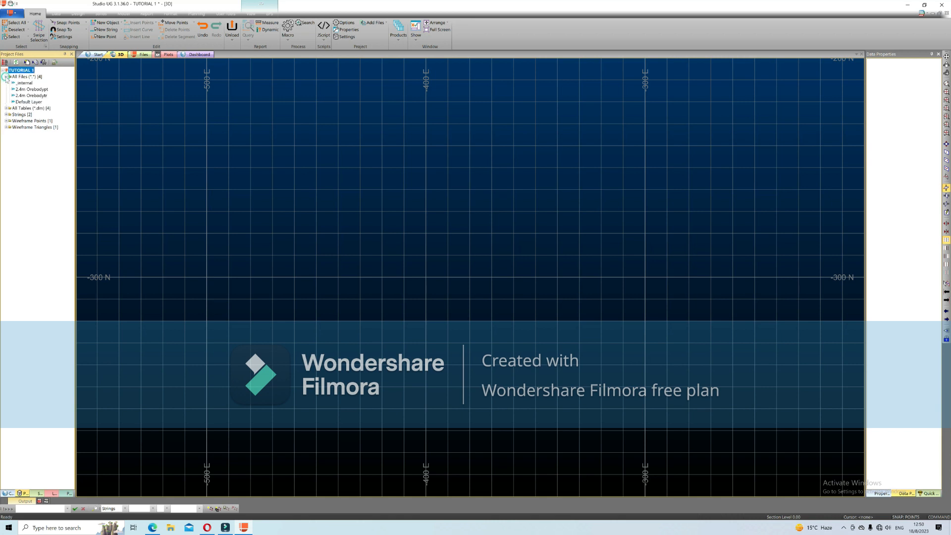
pyautogui.click(33, 95)
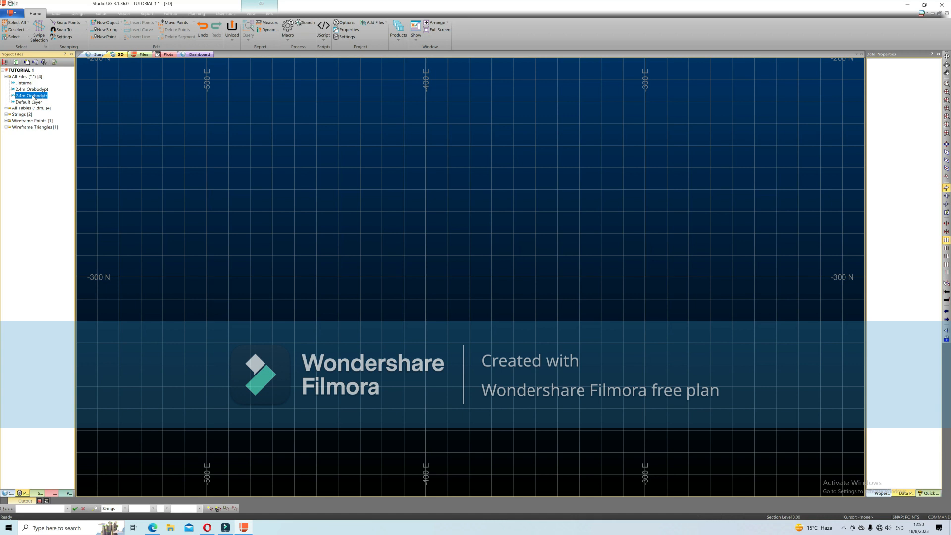
pyautogui.moveTo(32, 97); pyautogui.dragTo(388, 199)
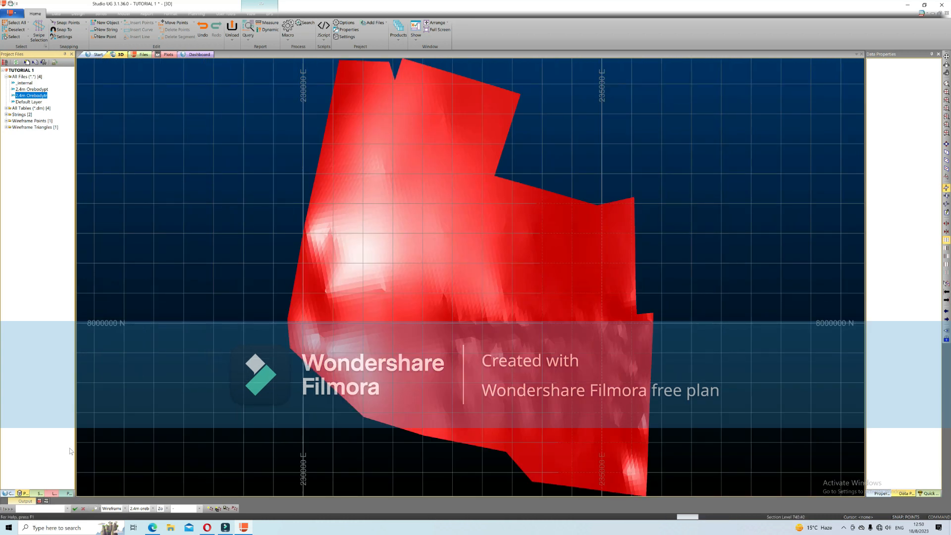
pyautogui.click(39, 493)
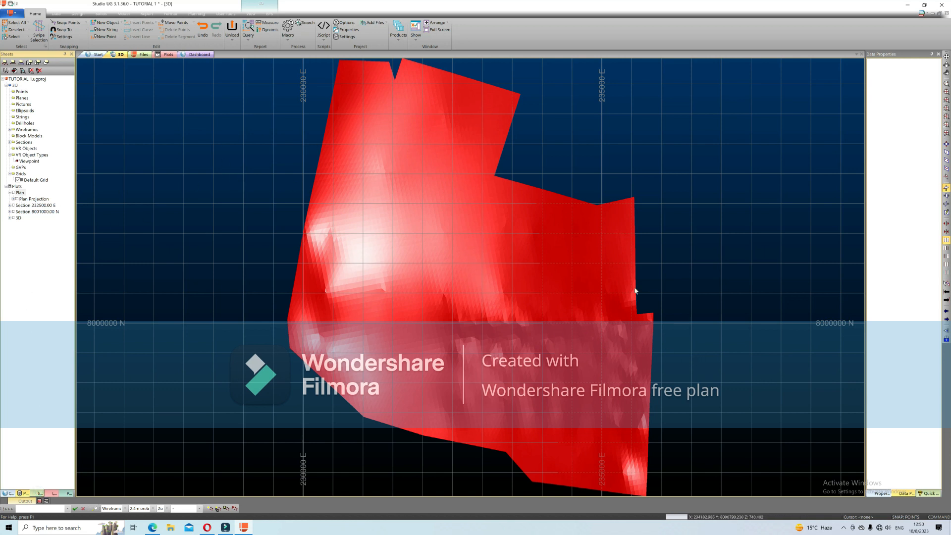
pyautogui.click(18, 179)
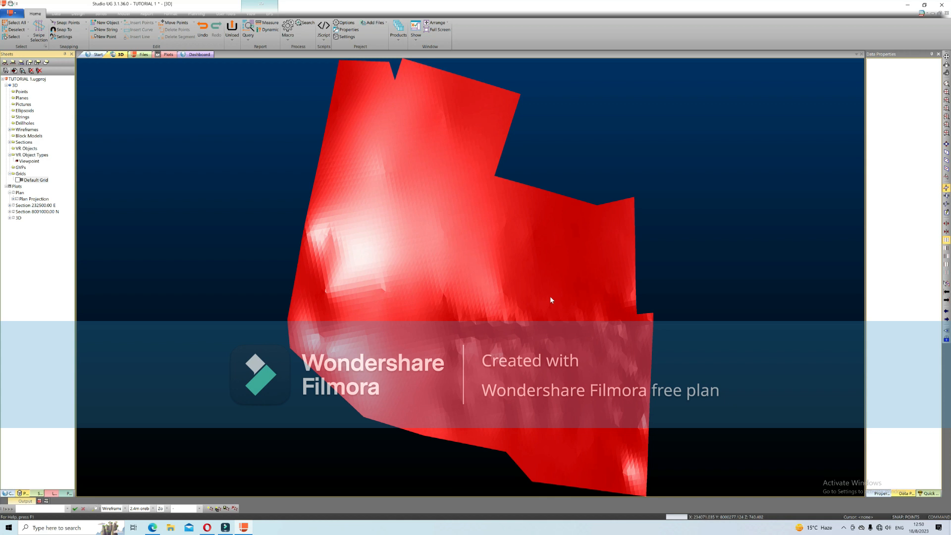
# - Digitise a new 10-point boundary string about 11002 long around the south-eastern part of the orebody
pyautogui.moveTo(587, 281); pyautogui.dragTo(564, 214)
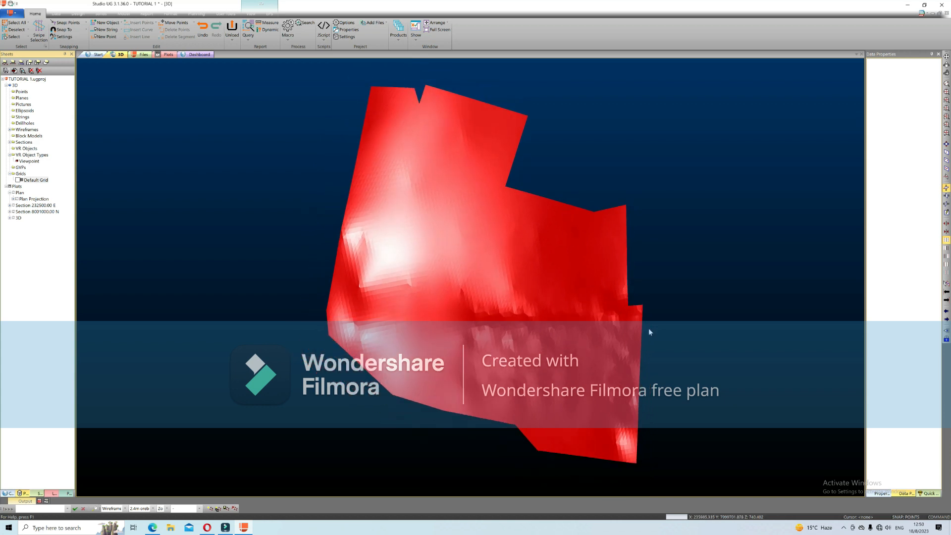
pyautogui.scroll(2, 641, 453)
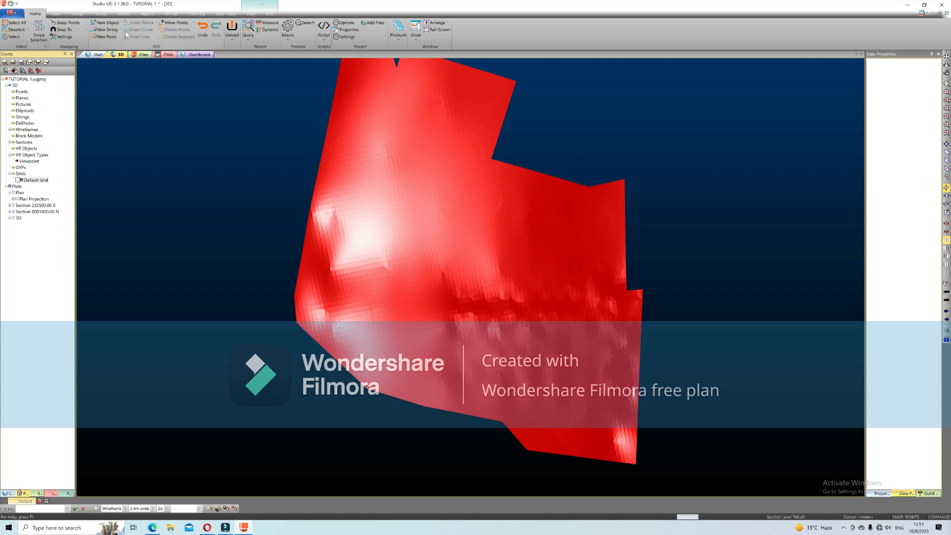
pyautogui.click(107, 29)
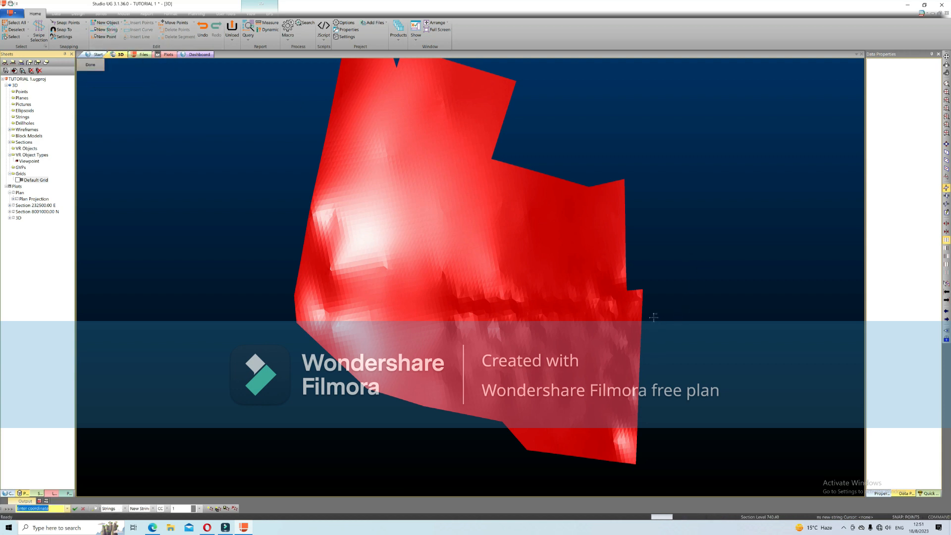
pyautogui.click(646, 294)
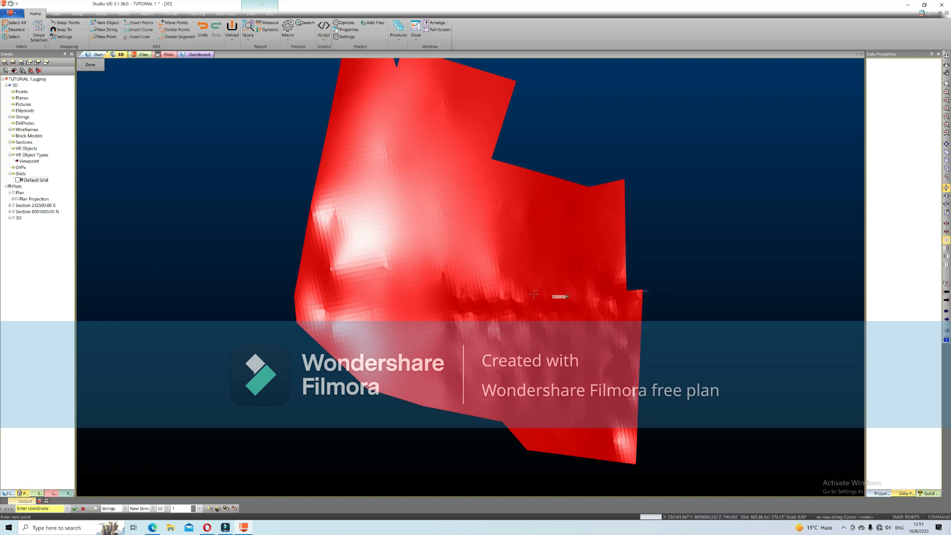
pyautogui.click(468, 297)
pyautogui.click(461, 413)
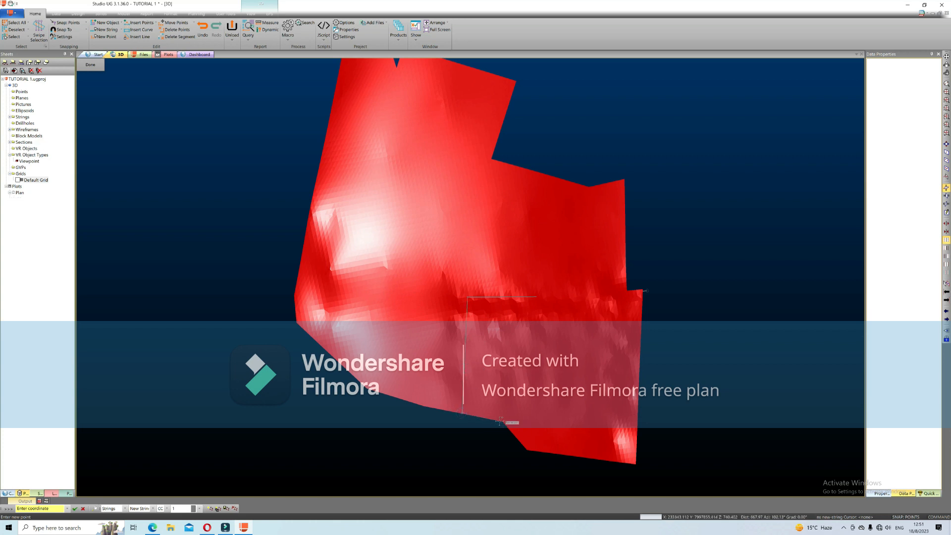
pyautogui.click(538, 447)
pyautogui.click(631, 452)
pyautogui.click(636, 423)
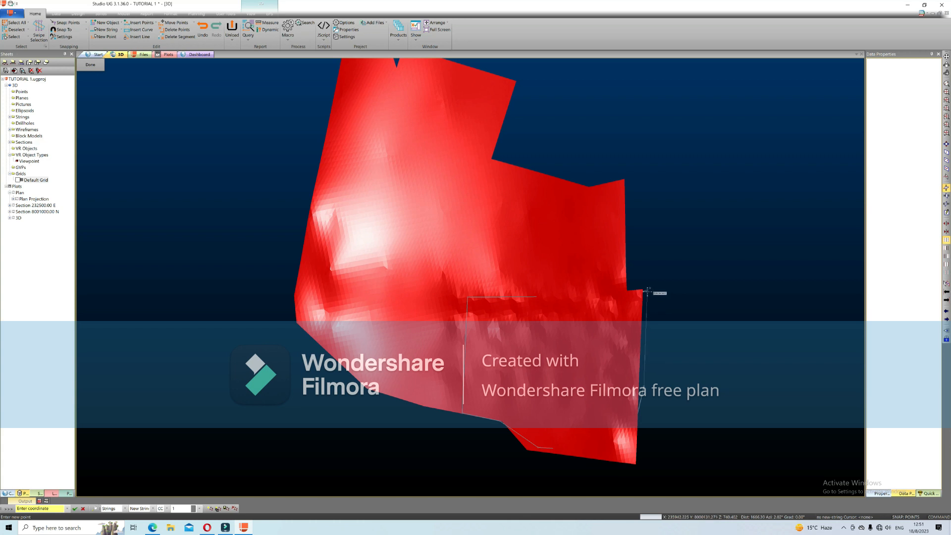
pyautogui.click(647, 291)
pyautogui.press('Escape')
# - Select the new boundary string and save it as the Datamine file DESIGN BOUNDARY in the TUTORIAL 1 folder
pyautogui.click(648, 295)
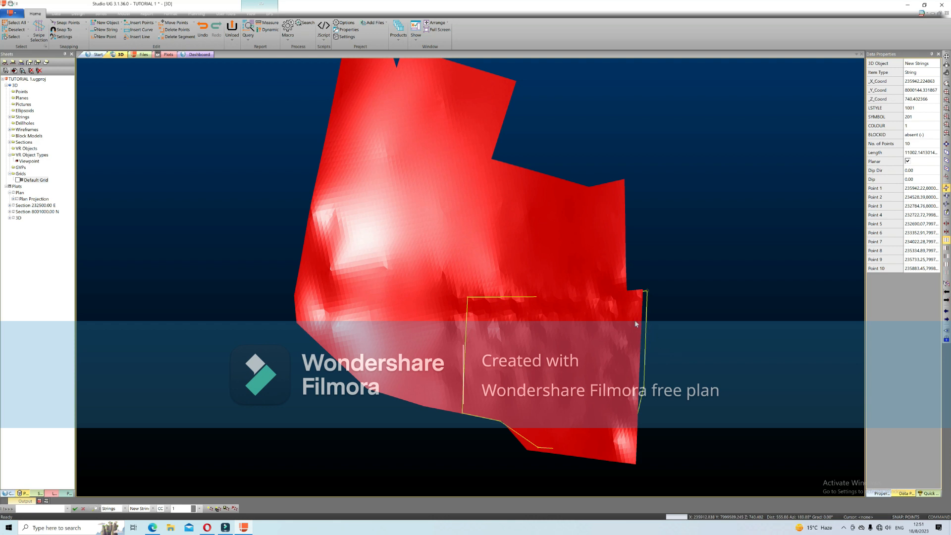
pyautogui.rightClick(694, 338)
pyautogui.moveTo(721, 395)
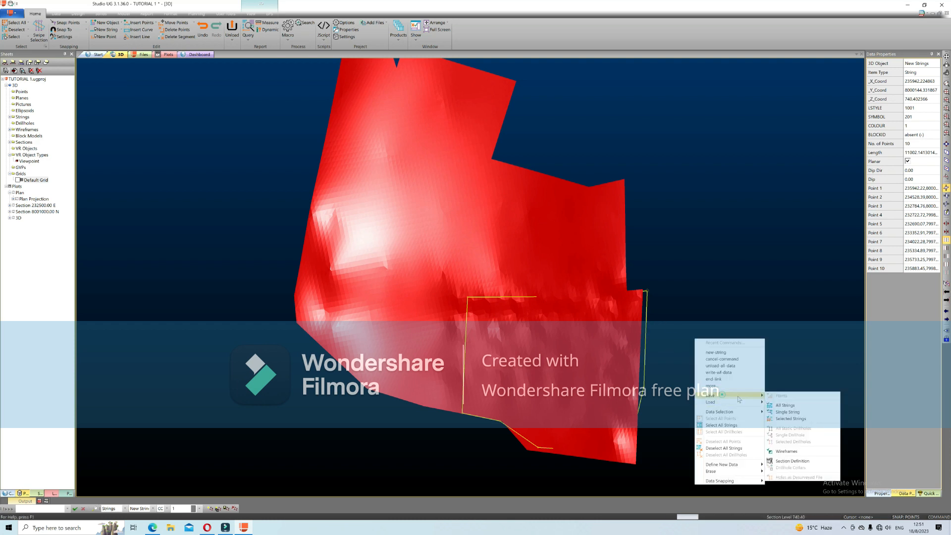
pyautogui.click(786, 420)
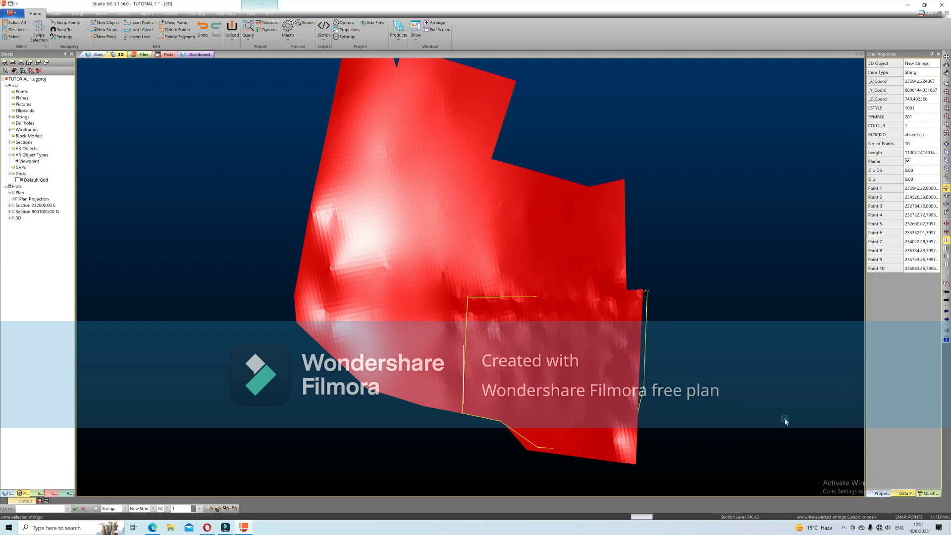
pyautogui.press('BackSpace')
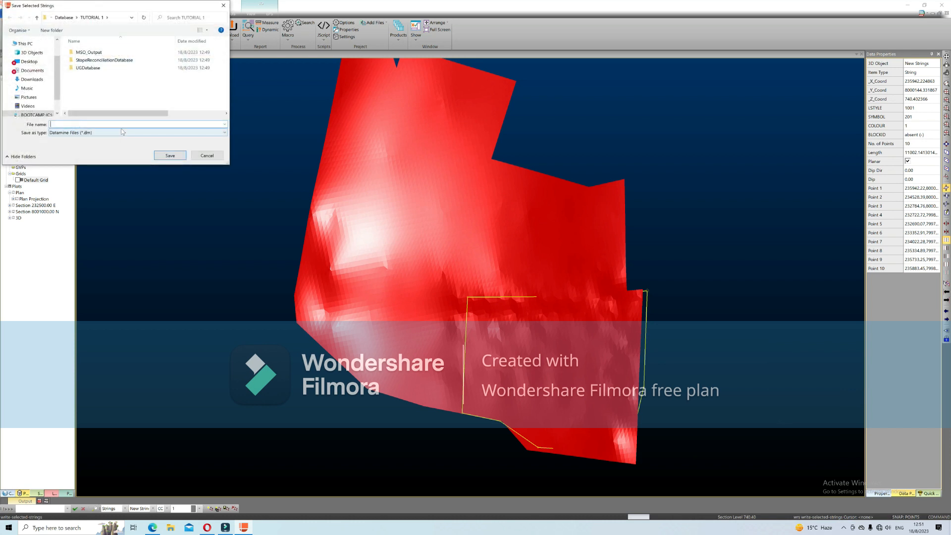
pyautogui.write('DESIGN BOUNDARY')
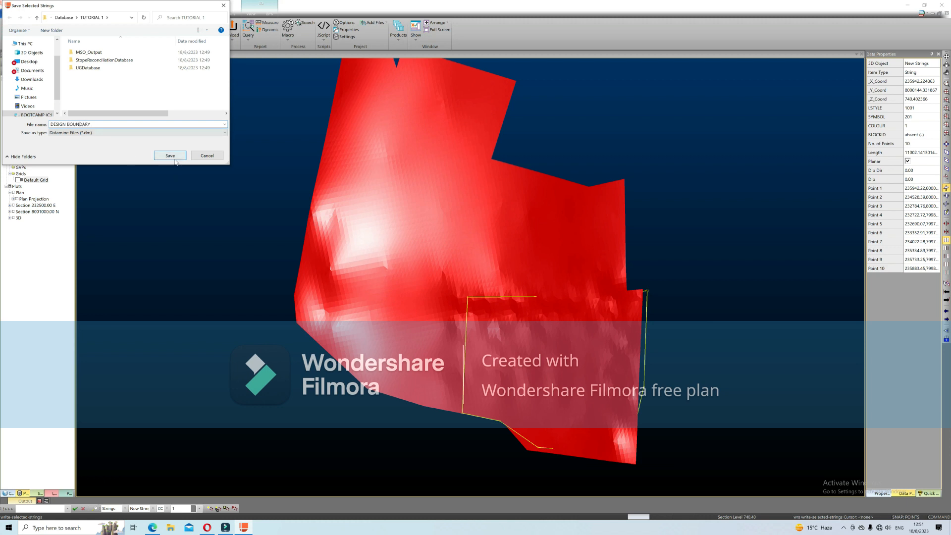
pyautogui.click(175, 159)
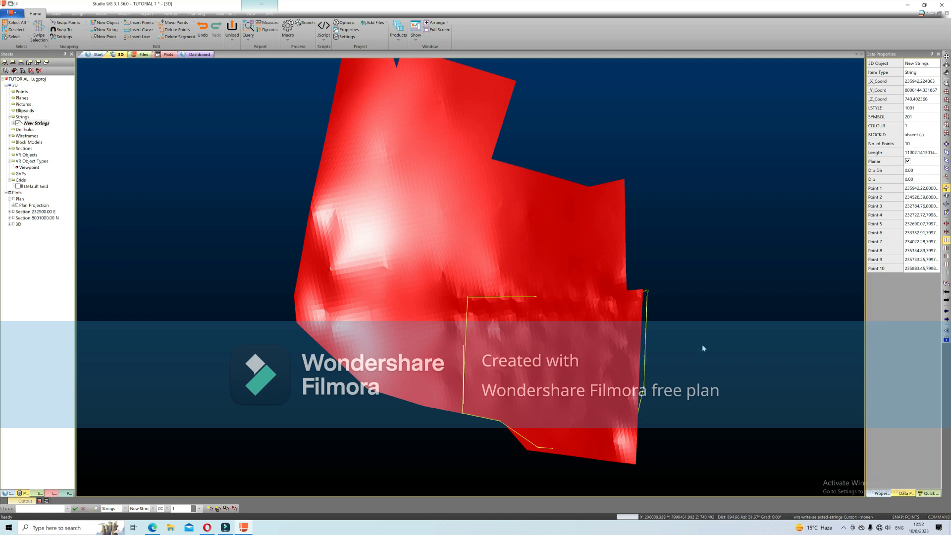
# - Unload the New Strings object holding the saved design boundary, keeping the orebody wireframe loaded
pyautogui.click(56, 13)
pyautogui.click(69, 40)
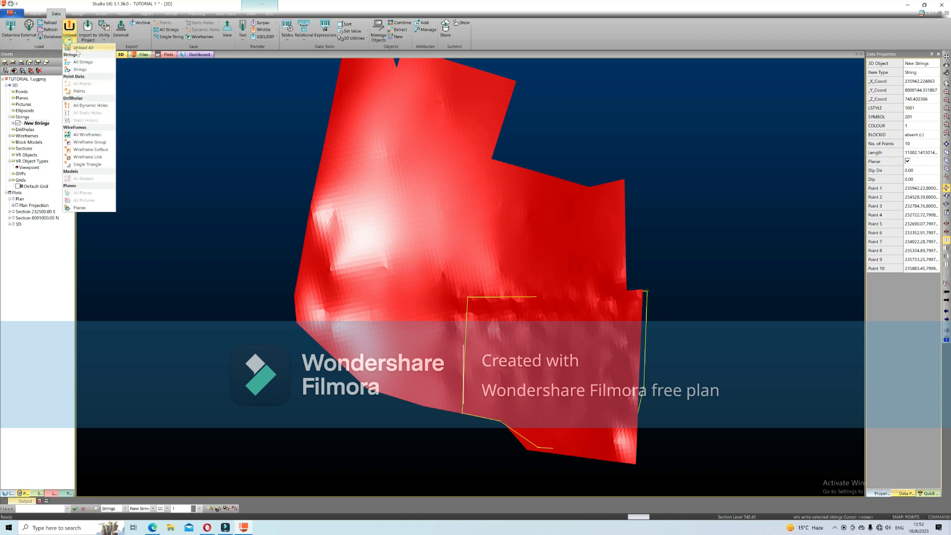
pyautogui.click(71, 29)
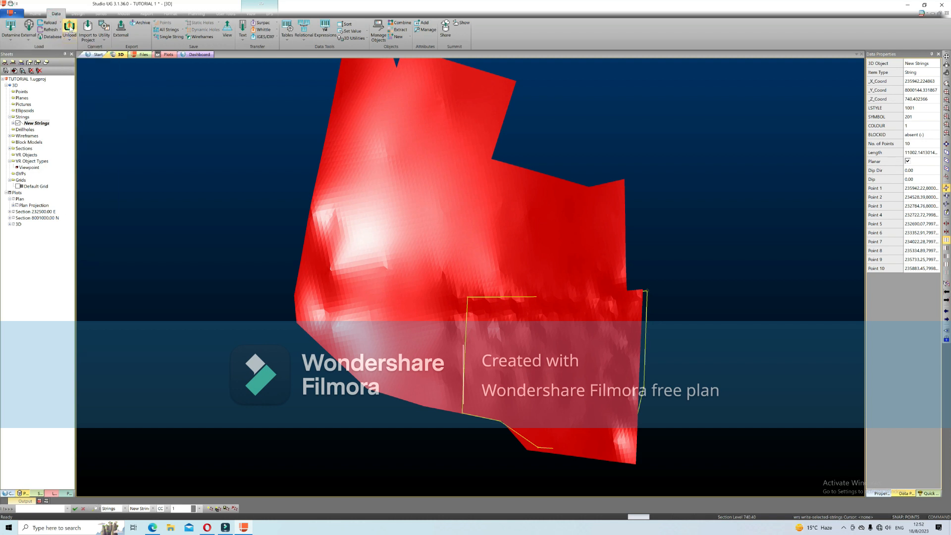
pyautogui.click(70, 28)
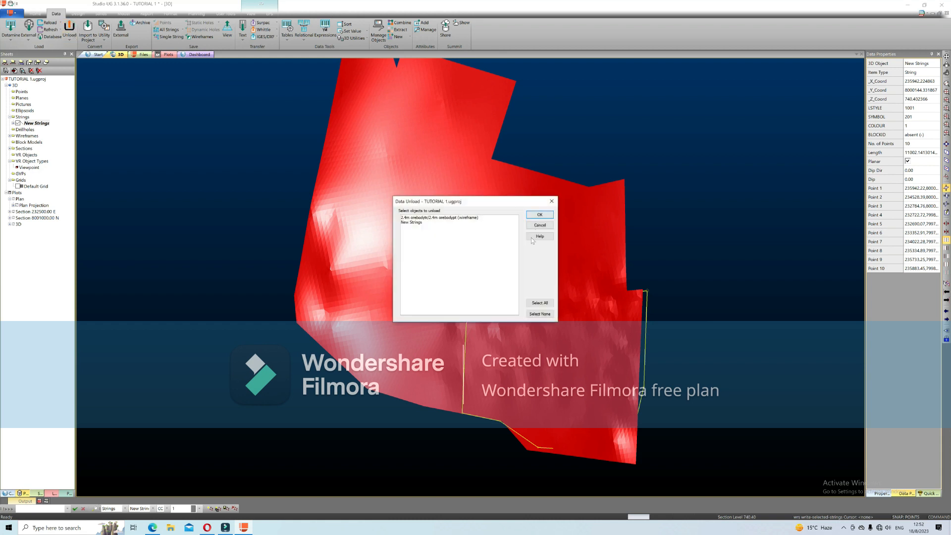
pyautogui.click(420, 222)
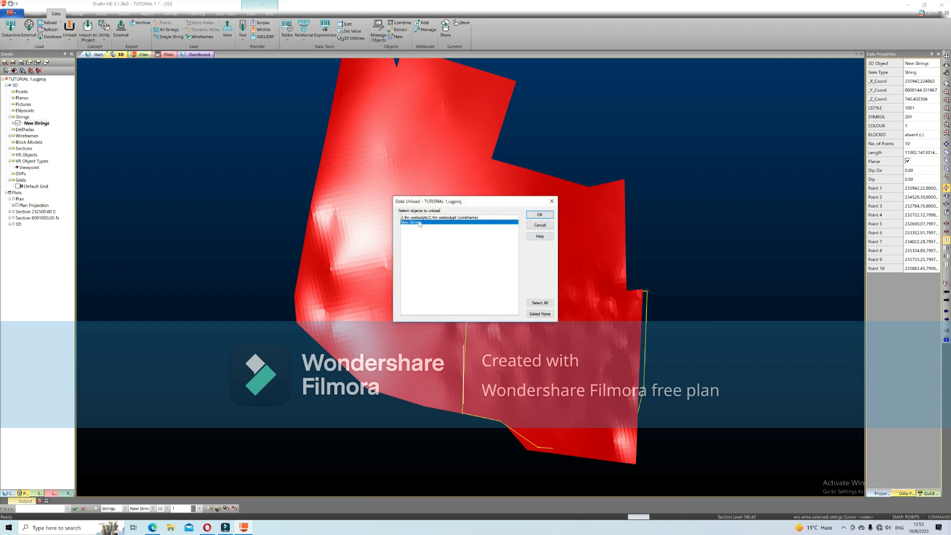
pyautogui.click(538, 214)
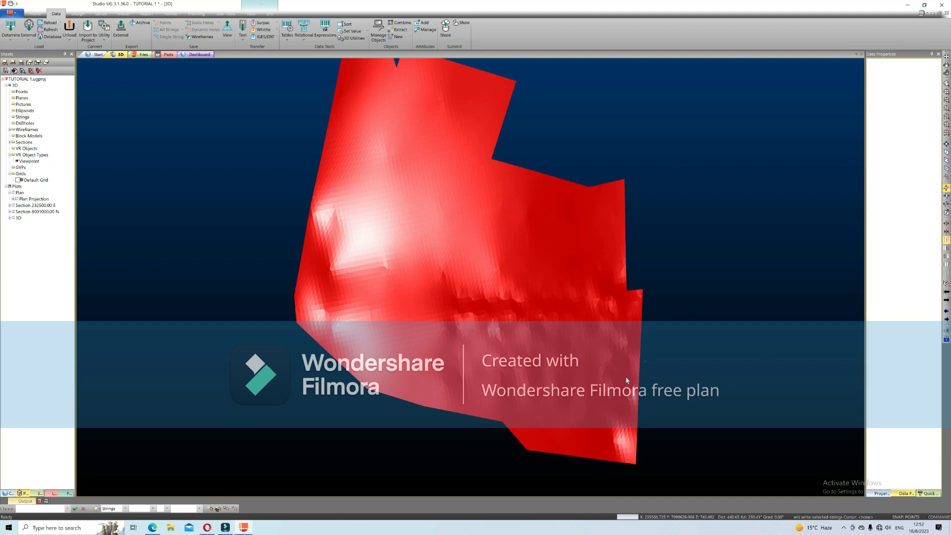
# - Create a straight ramp string from the orebody's south-eastern corner with azimuth 0 and a slope distance of 140
pyautogui.scroll(3, 627, 435)
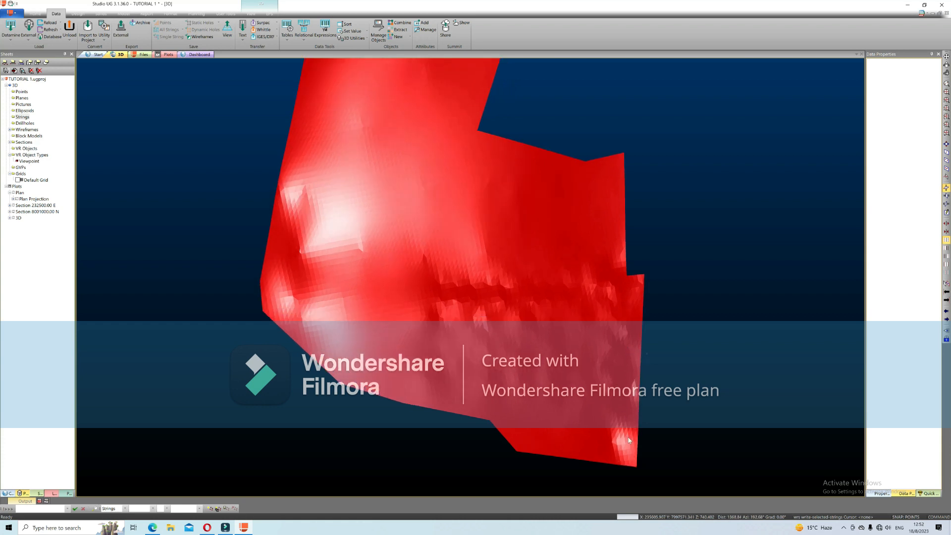
pyautogui.scroll(1, 627, 435)
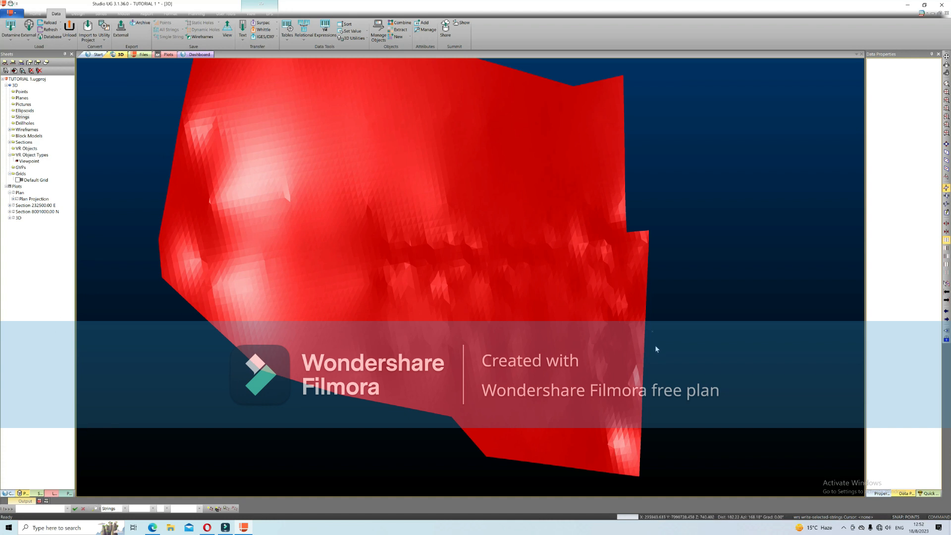
pyautogui.write('crs')
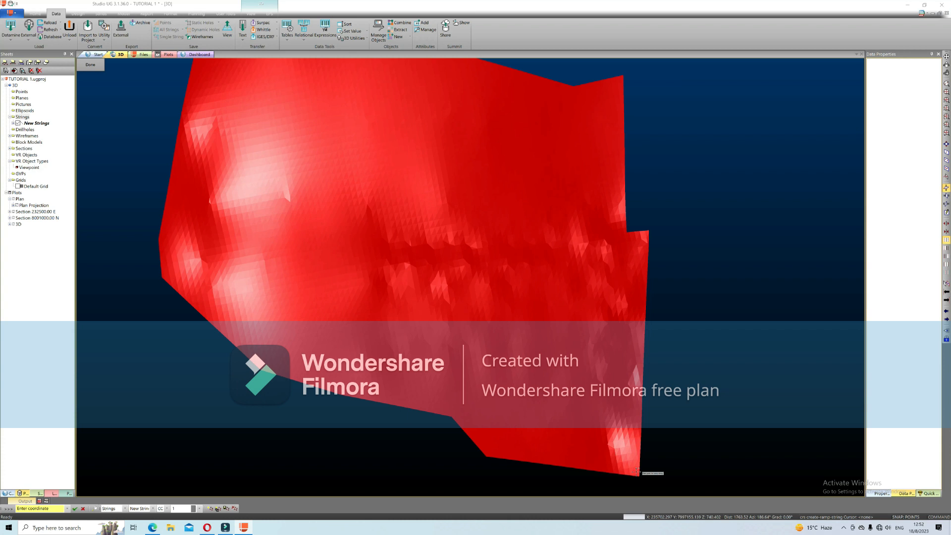
pyautogui.scroll(2, 637, 473)
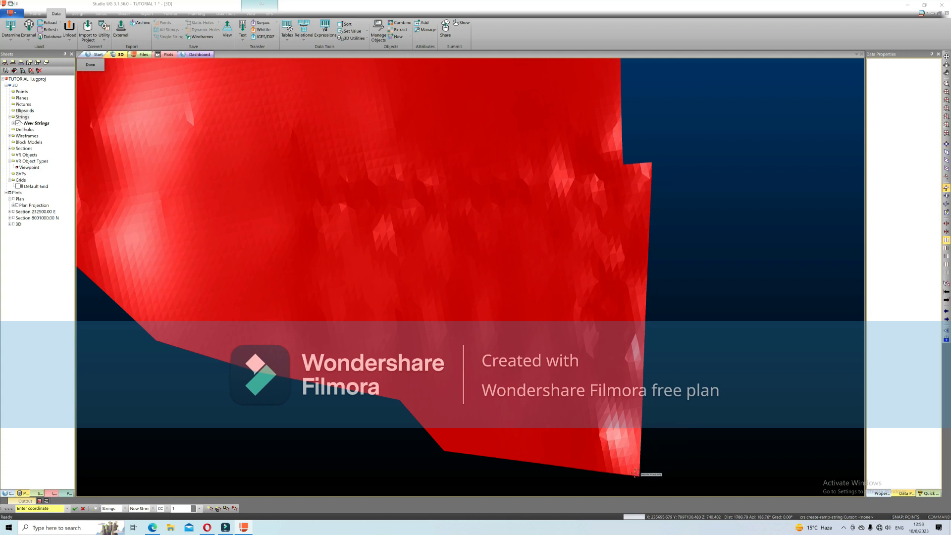
pyautogui.click(634, 473)
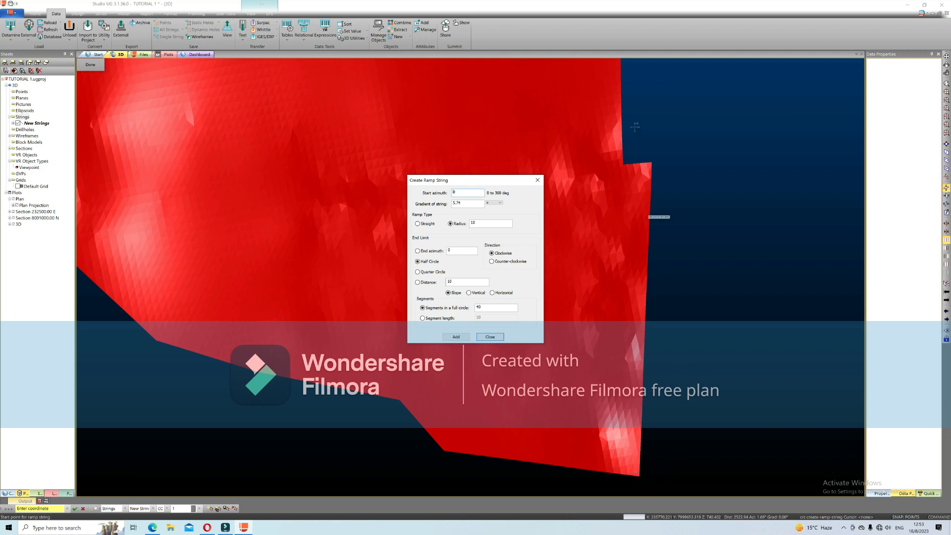
pyautogui.click(417, 223)
pyautogui.click(459, 282)
pyautogui.press('BackSpace')
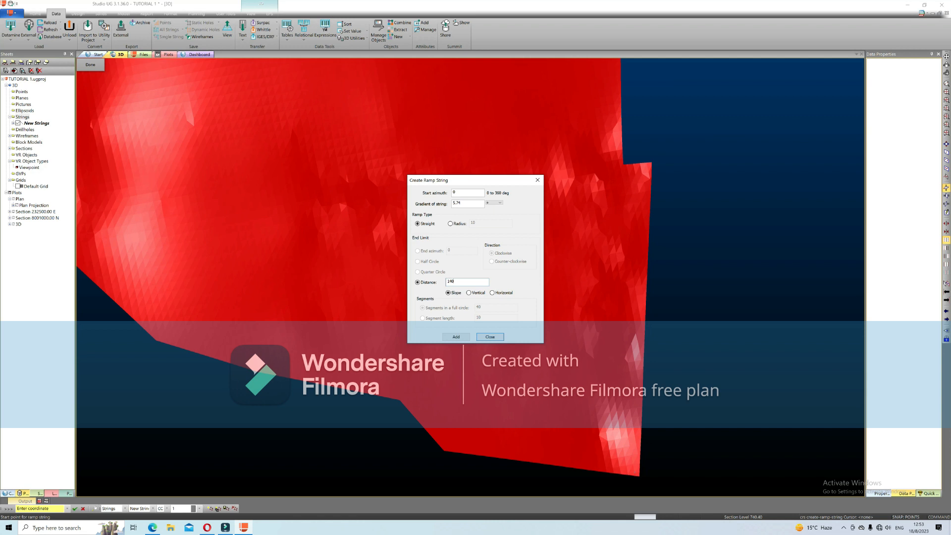
pyautogui.click(459, 339)
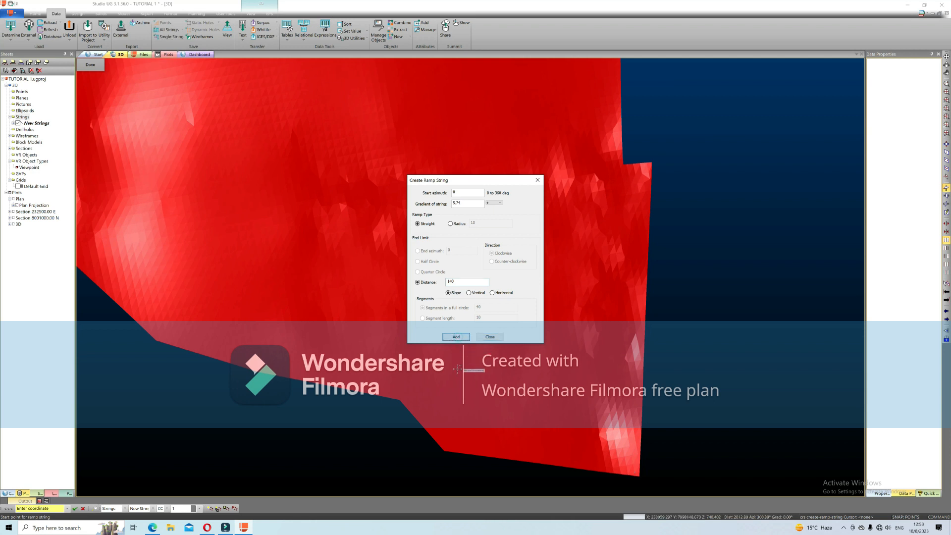
pyautogui.click(488, 337)
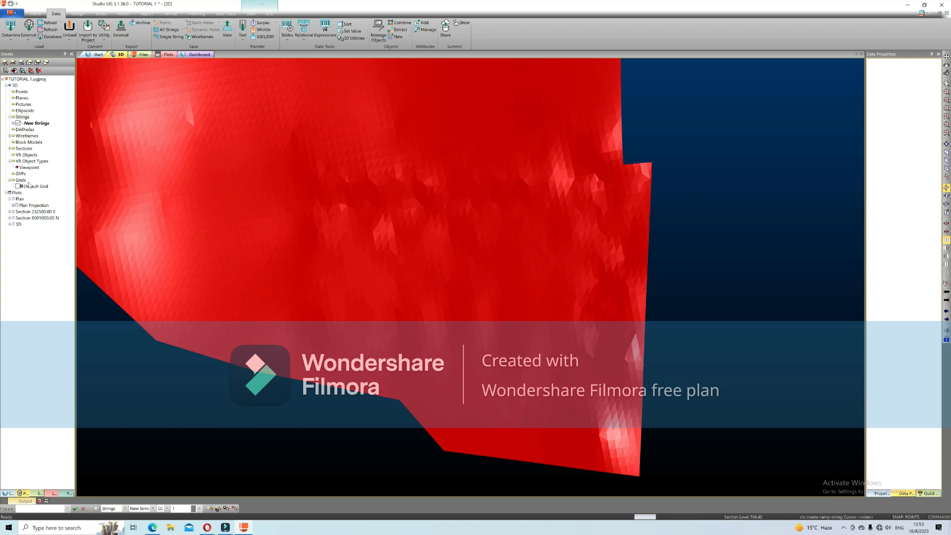
# - Hide the orebody wireframe and select the new ramp string
pyautogui.click(10, 136)
pyautogui.click(18, 142)
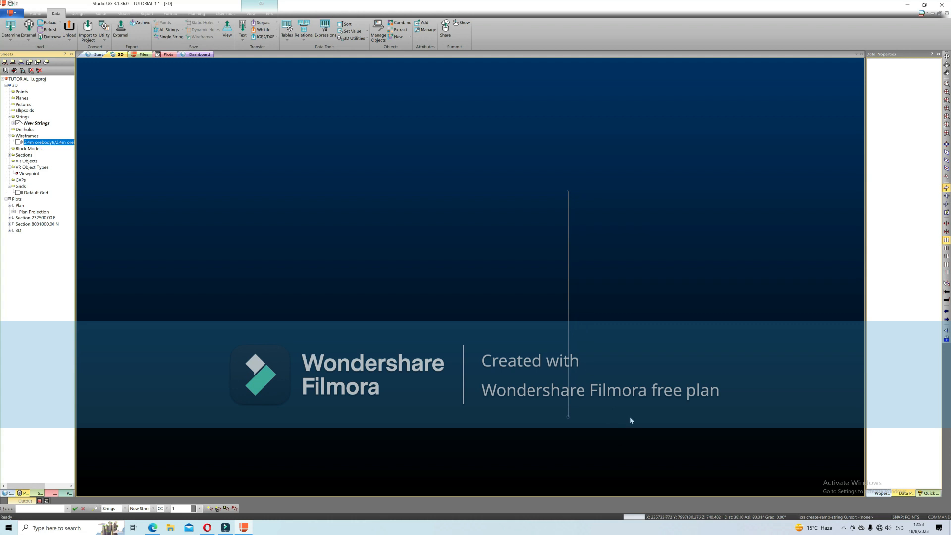
pyautogui.click(575, 387)
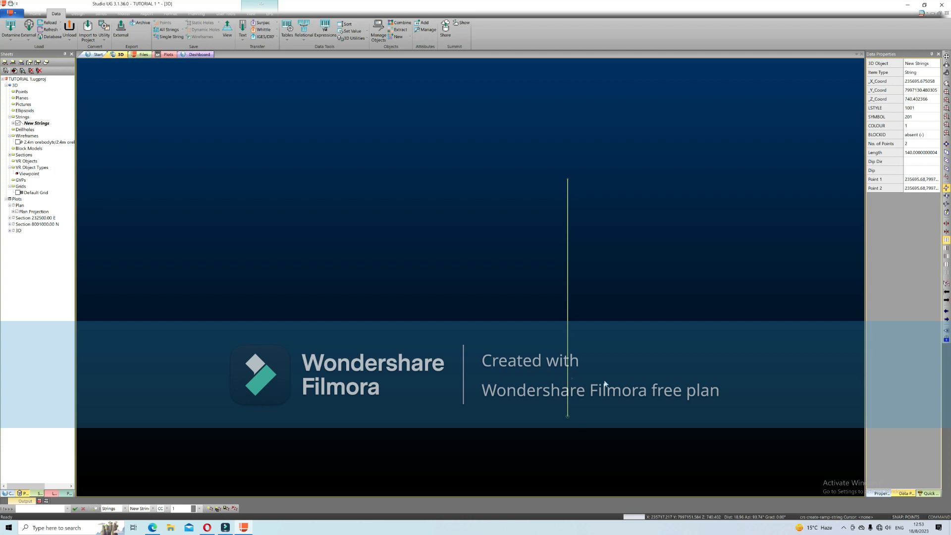
# - Insert points by segment length between both ends of the ramp string, giving it 11 evenly spaced points
pyautogui.press('i')
pyautogui.press('b')
pyautogui.press('l')
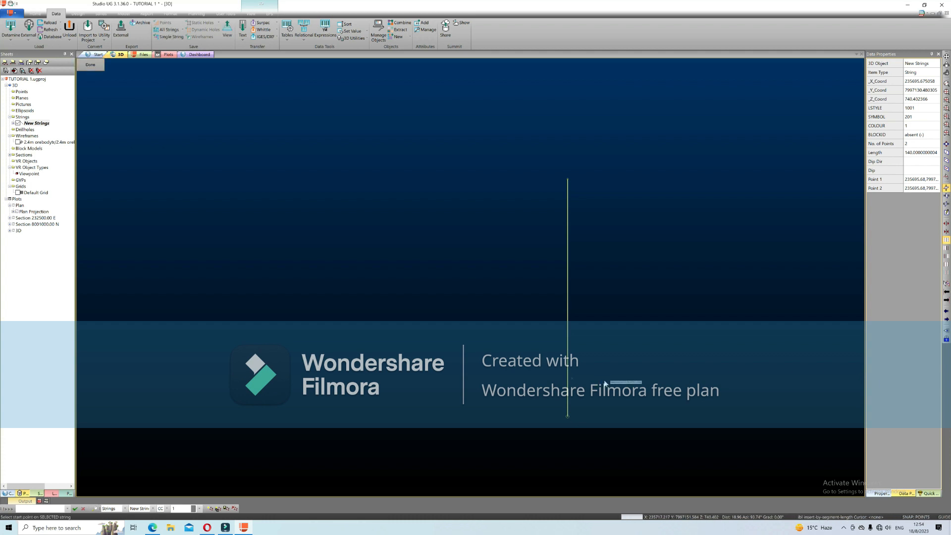
pyautogui.click(567, 416)
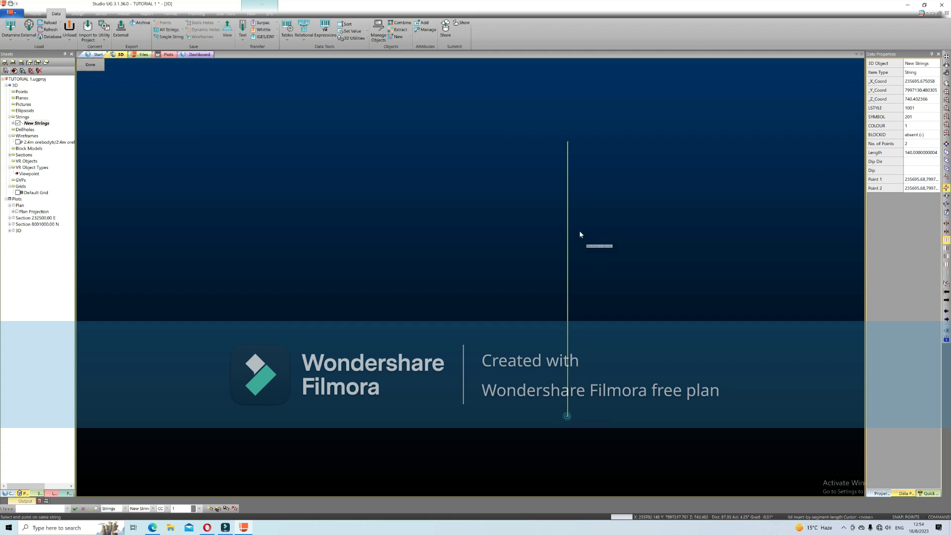
pyautogui.click(567, 142)
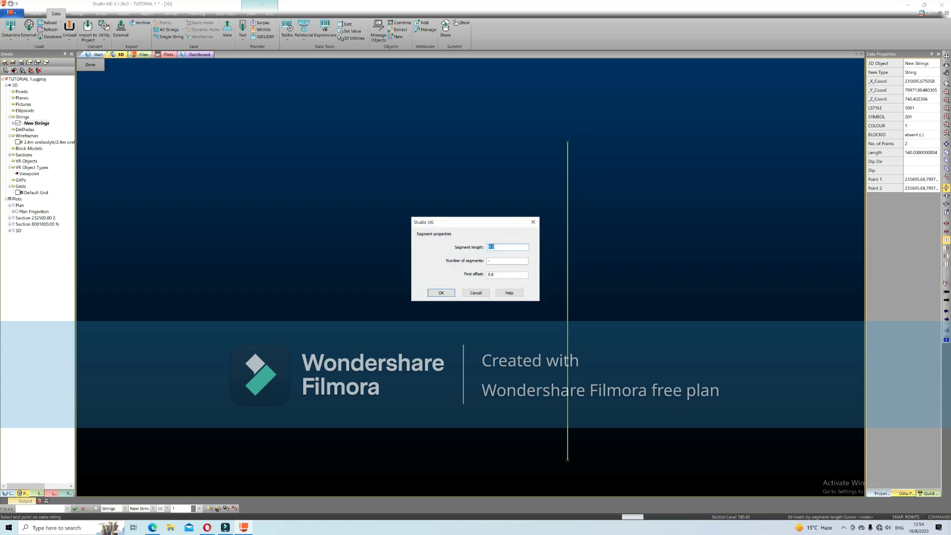
pyautogui.press('BackSpace')
pyautogui.click(440, 292)
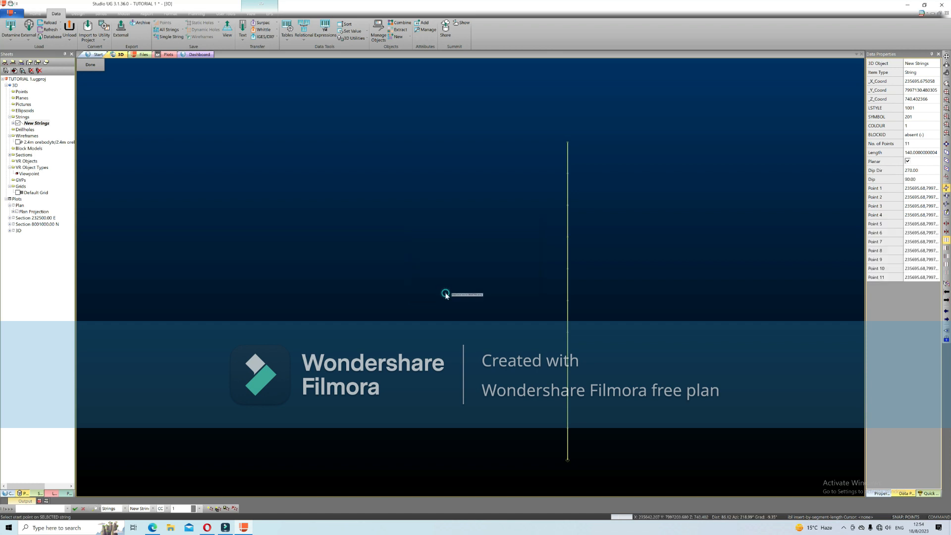
pyautogui.scroll(2, 573, 148)
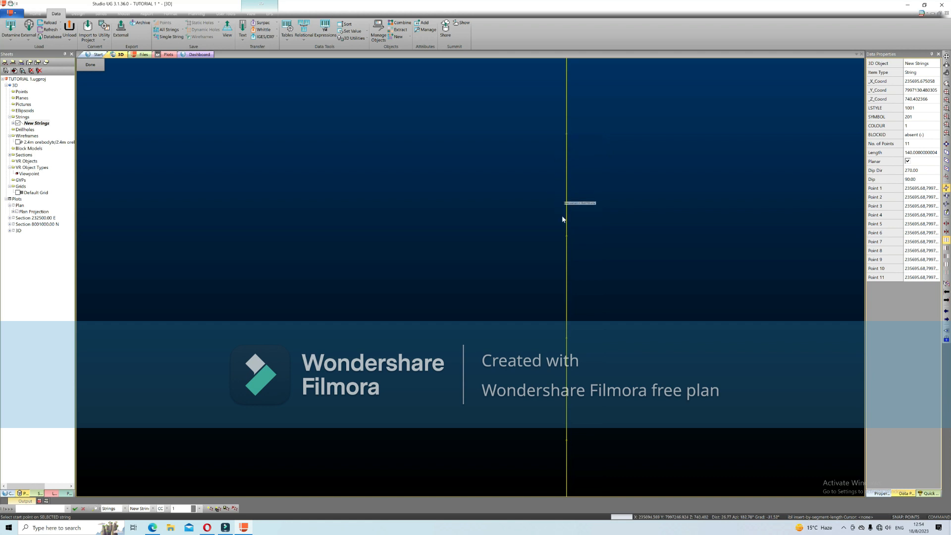
pyautogui.scroll(-2, 587, 213)
pyautogui.click(90, 65)
pyautogui.scroll(-3, 591, 224)
pyautogui.scroll(2, 612, 341)
# - Set the COLOUR attribute of the northward ramp string to red
pyautogui.click(563, 317)
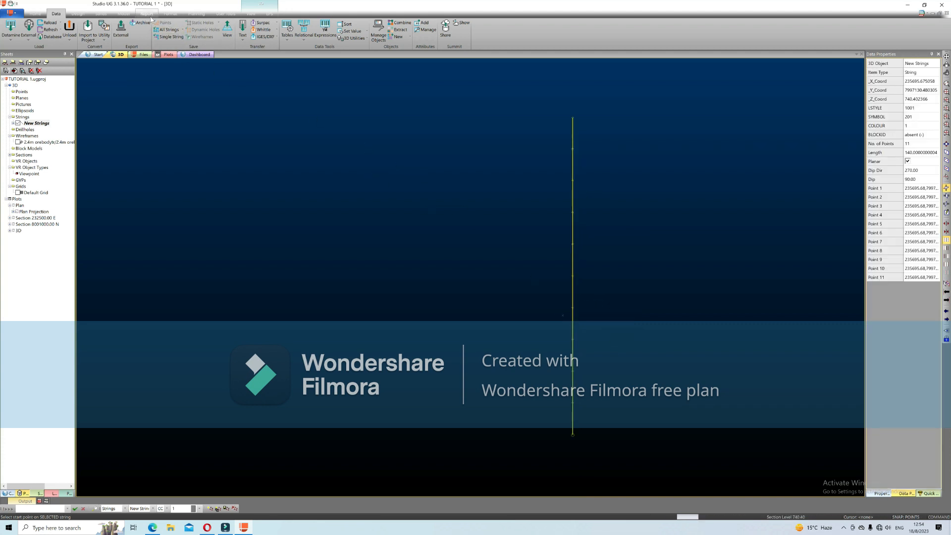
pyautogui.click(75, 15)
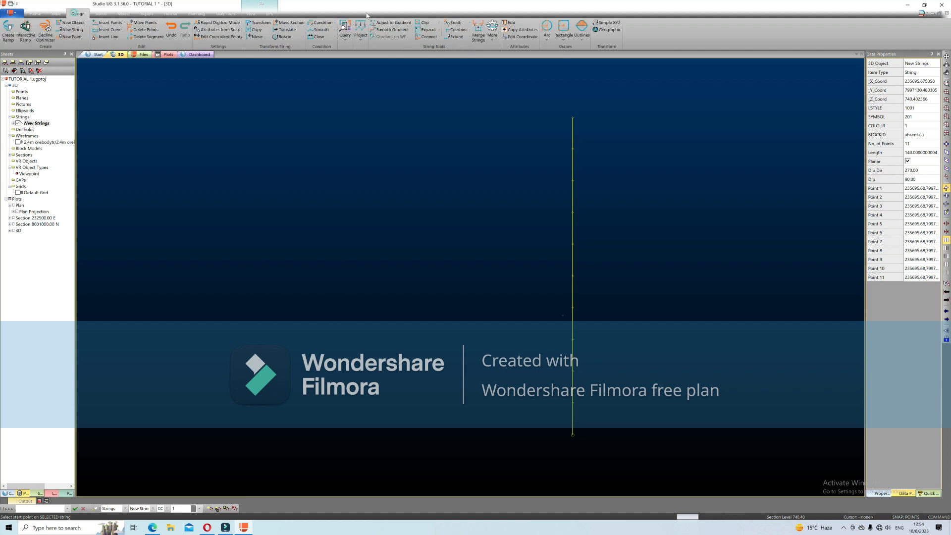
pyautogui.click(512, 23)
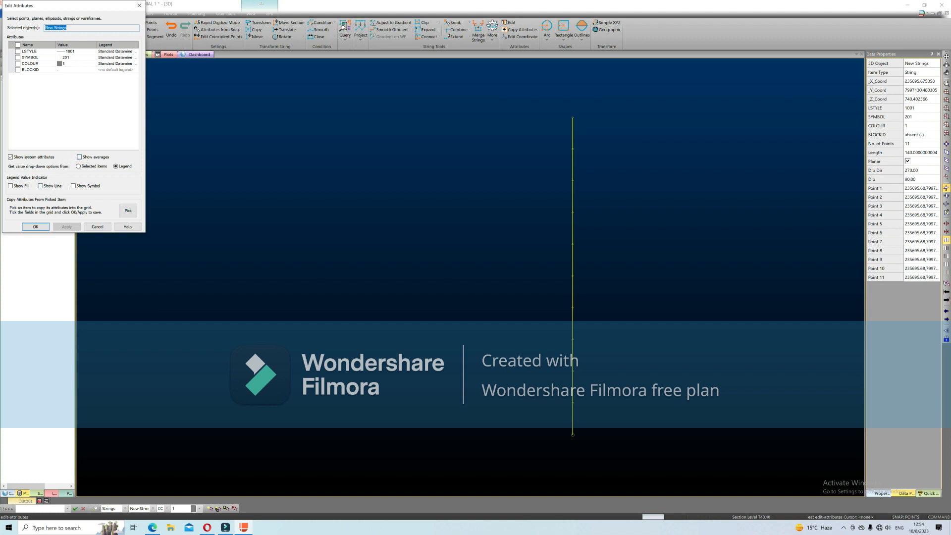
pyautogui.click(74, 63)
pyautogui.click(94, 64)
pyautogui.click(65, 124)
pyautogui.click(67, 227)
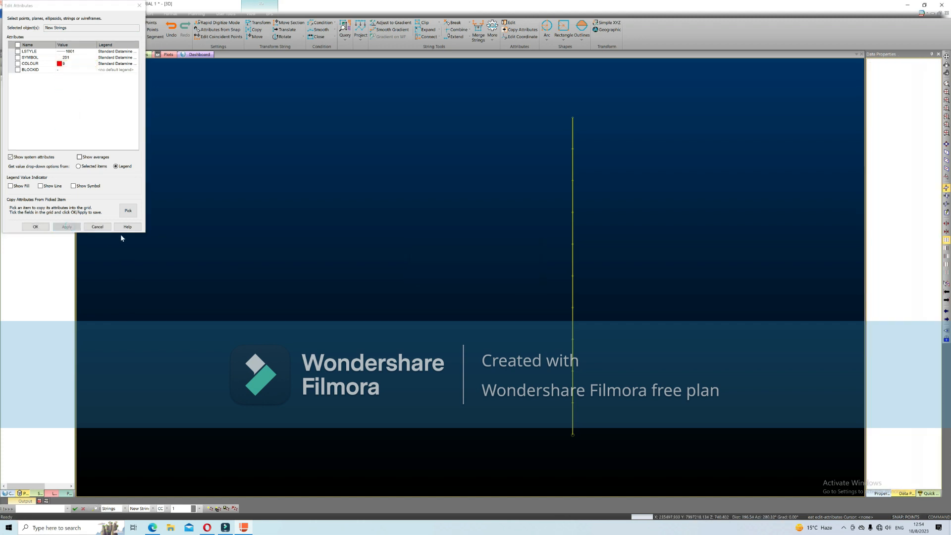
pyautogui.click(43, 227)
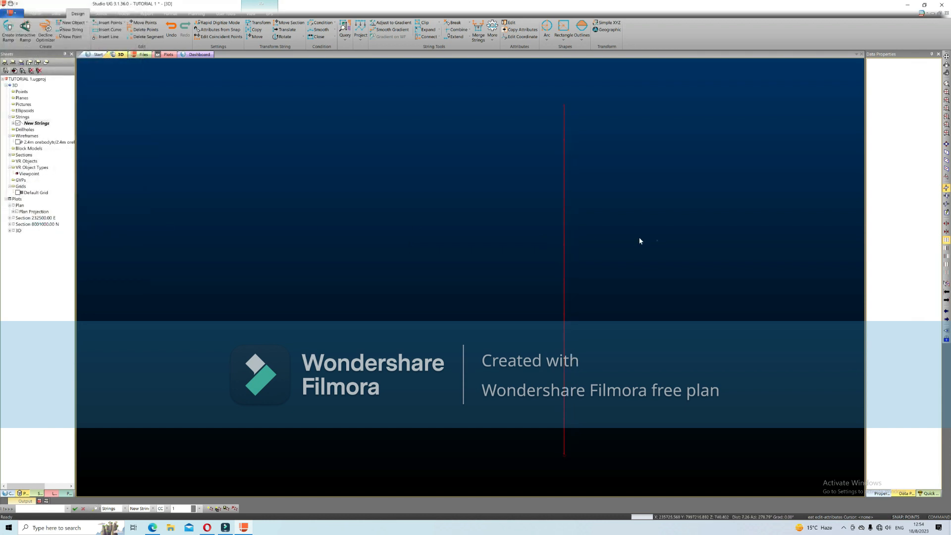
# - Create a second straight ramp string from the red string's southern end with start azimuth 270 and a slope distance of 200
pyautogui.scroll(-2, 611, 251)
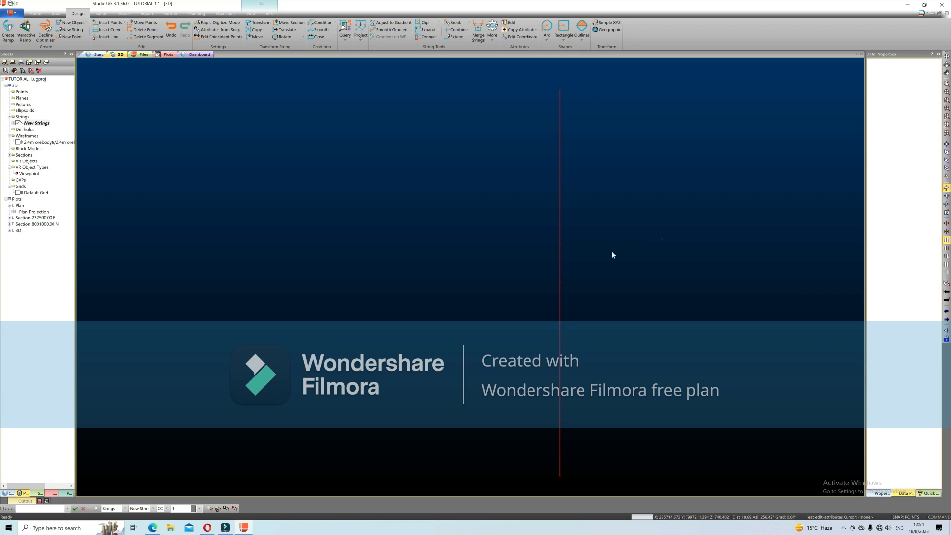
pyautogui.scroll(1, 612, 308)
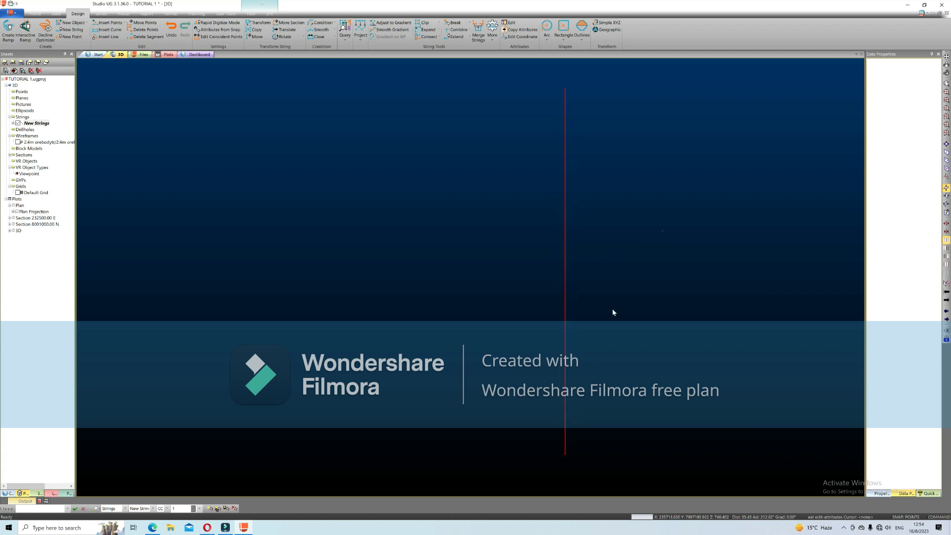
pyautogui.scroll(-1, 580, 416)
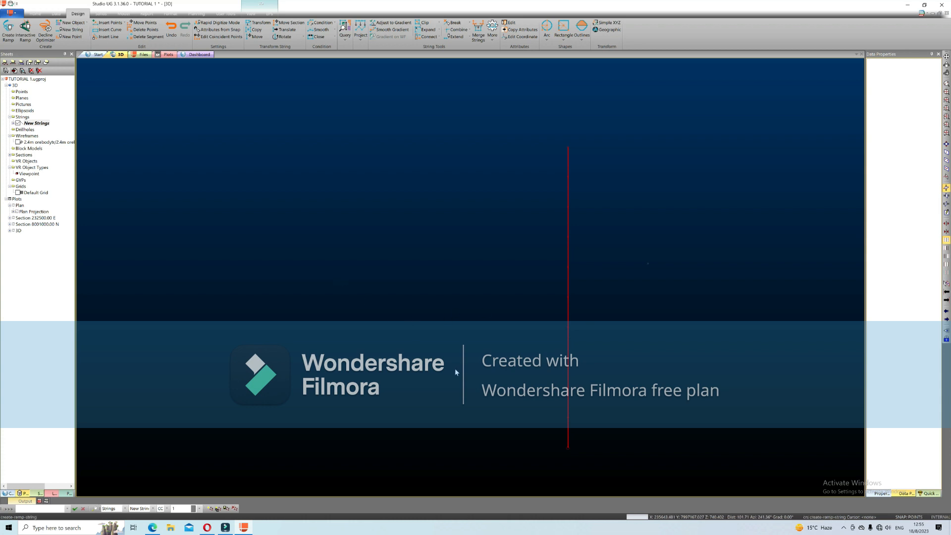
pyautogui.click(8, 30)
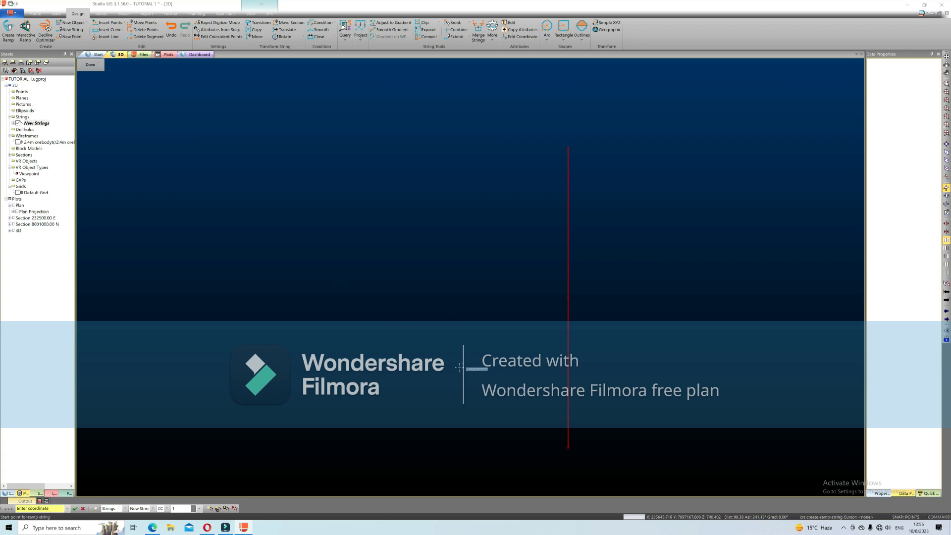
pyautogui.click(565, 447)
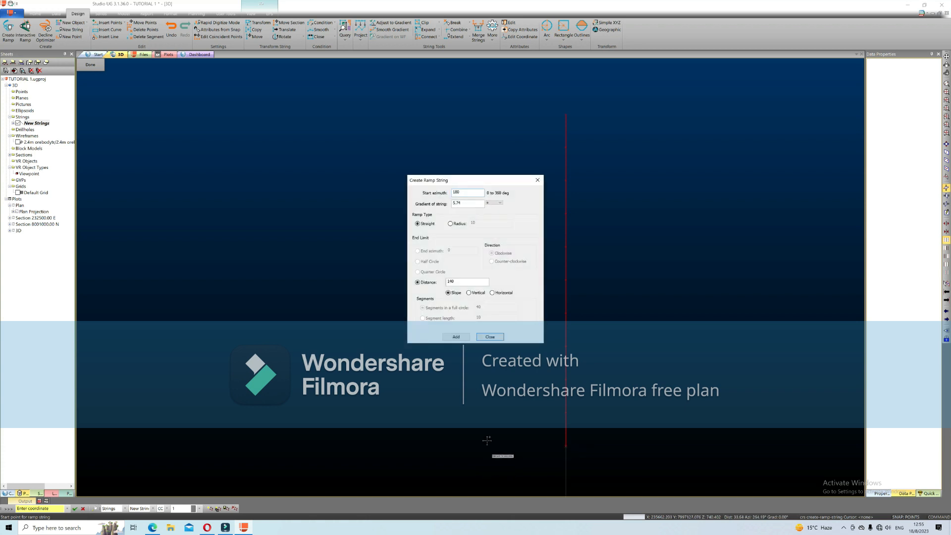
pyautogui.click(461, 192)
pyautogui.press('BackSpace')
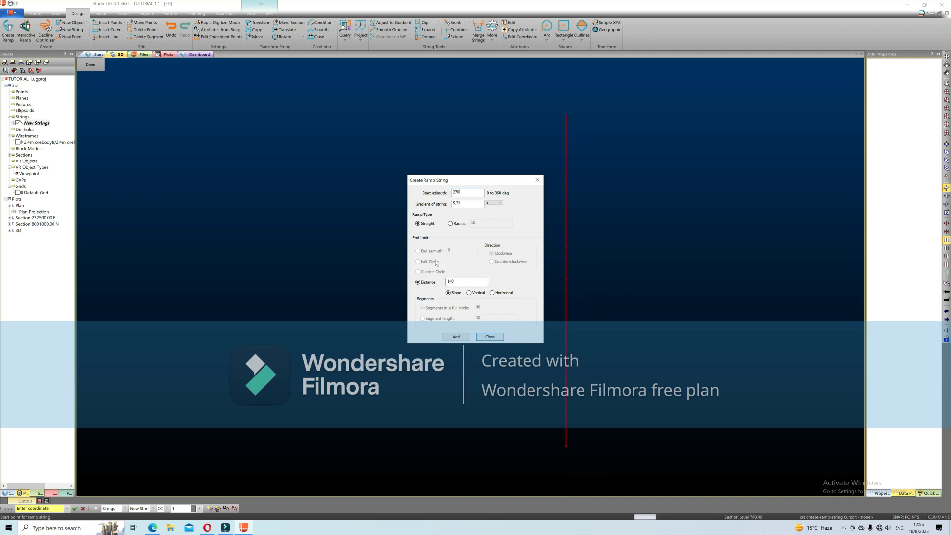
pyautogui.click(455, 281)
pyautogui.click(460, 338)
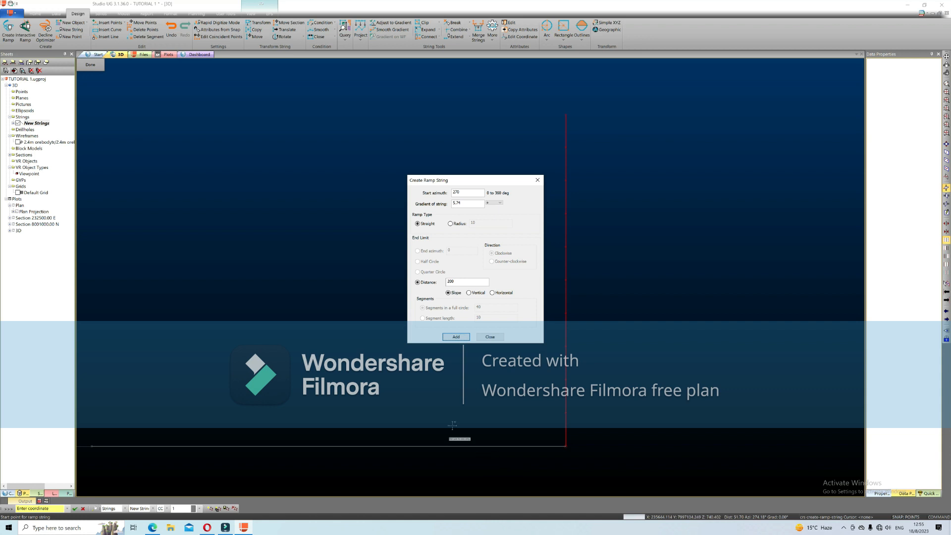
pyautogui.click(490, 337)
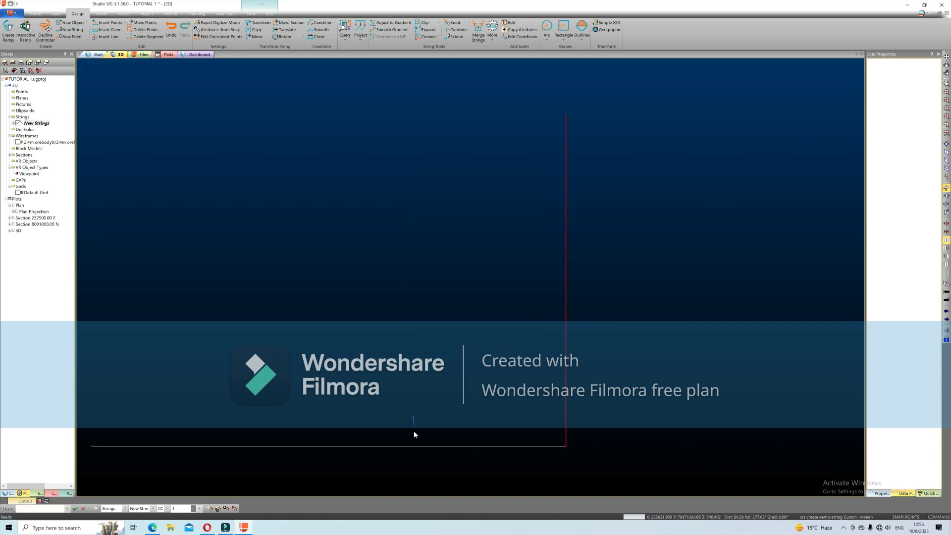
# - Select the new westward ramp string and check its number of points
pyautogui.click(405, 447)
pyautogui.scroll(-2, 466, 397)
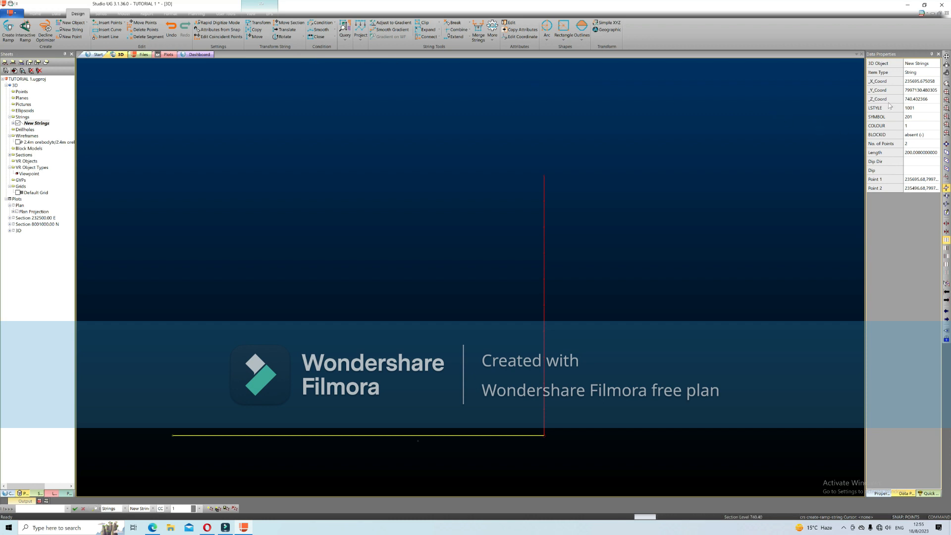
pyautogui.click(910, 143)
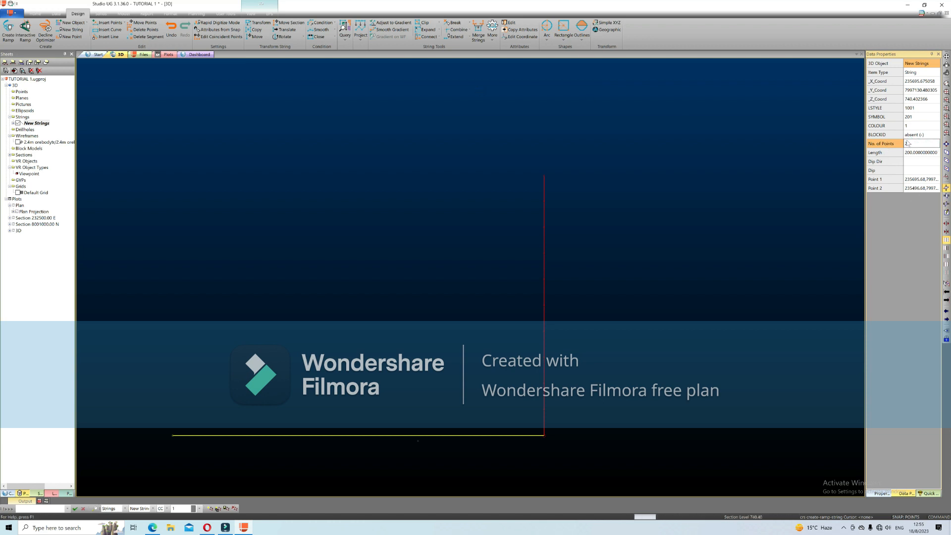
# - Set the COLOUR attribute of the selected westward ramp string to green
pyautogui.click(920, 125)
pyautogui.click(927, 127)
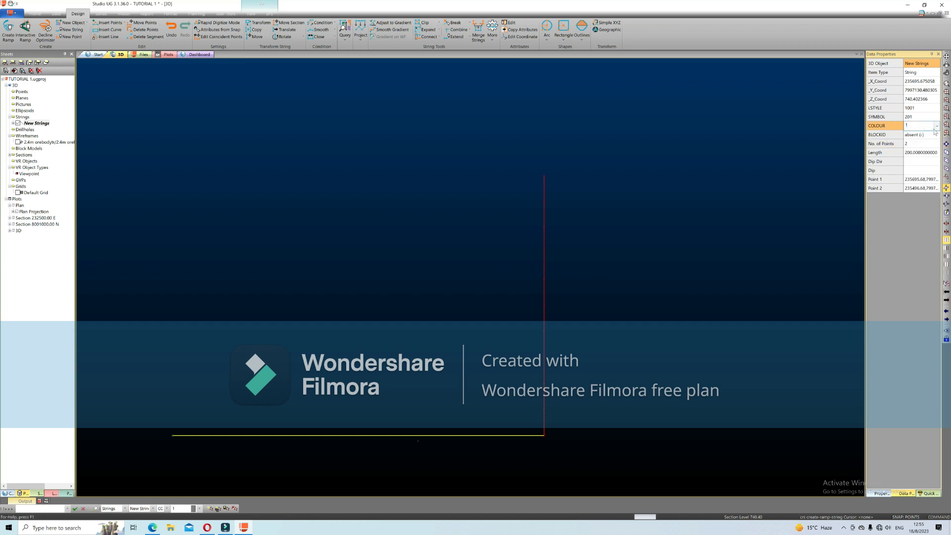
pyautogui.click(935, 128)
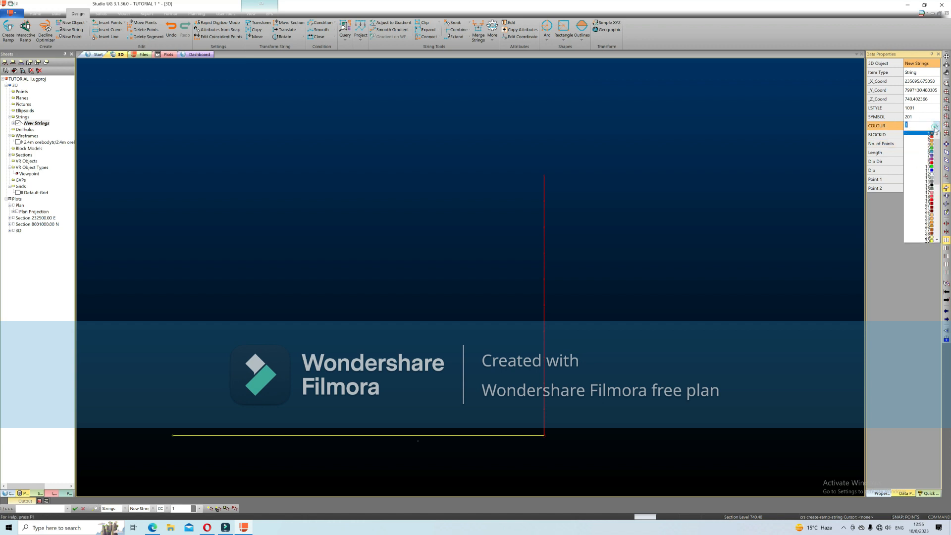
pyautogui.click(921, 168)
pyautogui.click(781, 176)
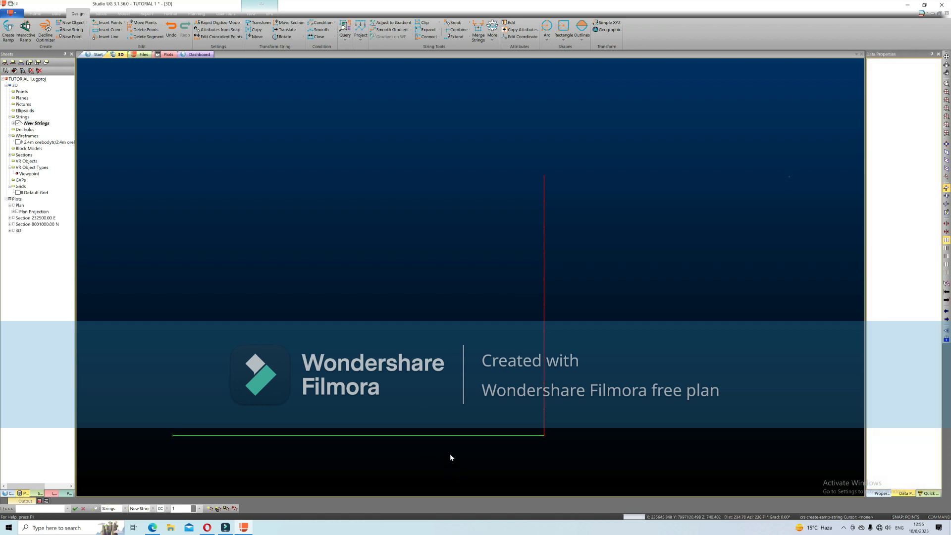
# - Offset the green westward string to its north side with an expansion distance of 14
pyautogui.scroll(2, 566, 409)
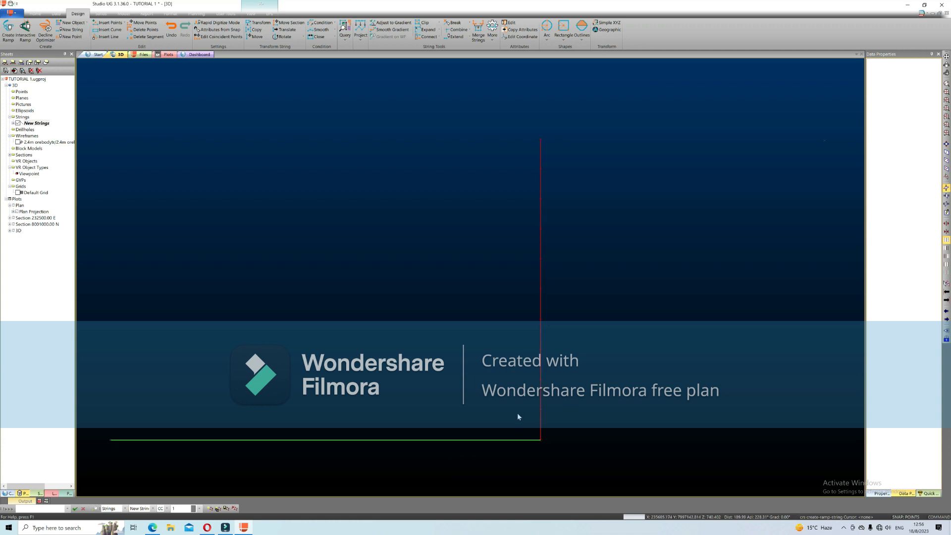
pyautogui.click(436, 437)
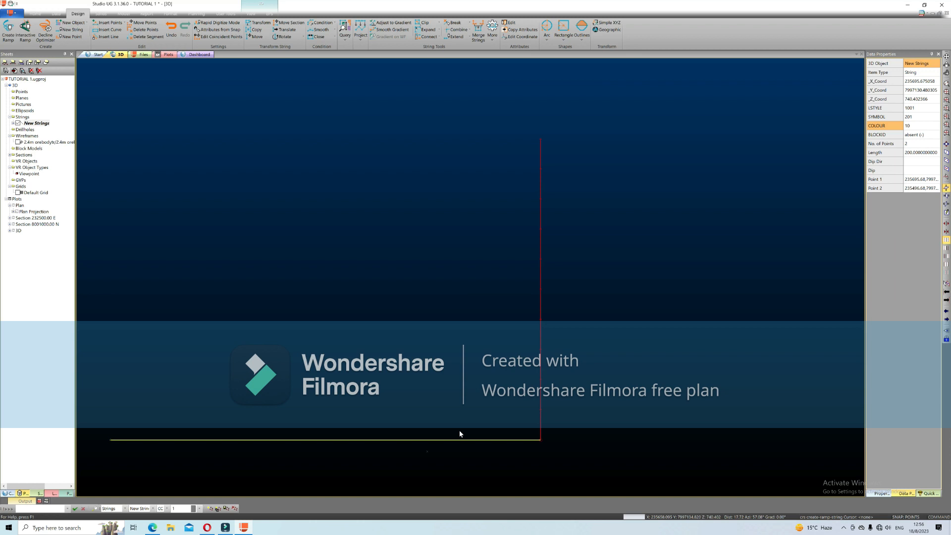
pyautogui.write('exp')
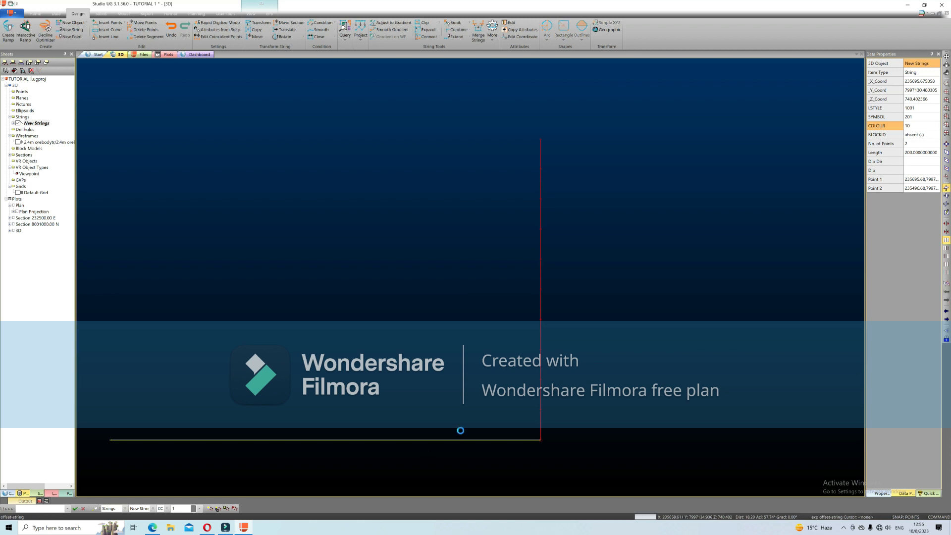
pyautogui.click(452, 428)
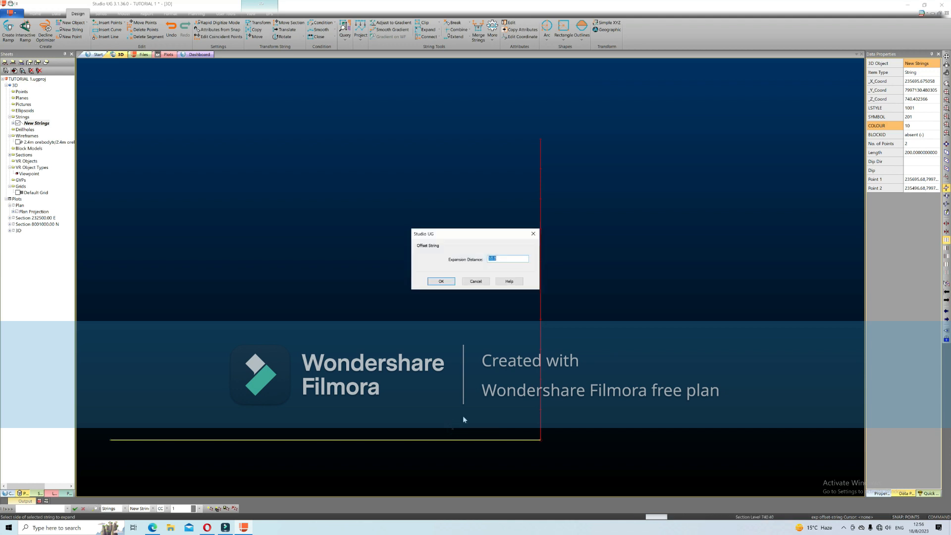
pyautogui.write('14')
pyautogui.click(432, 281)
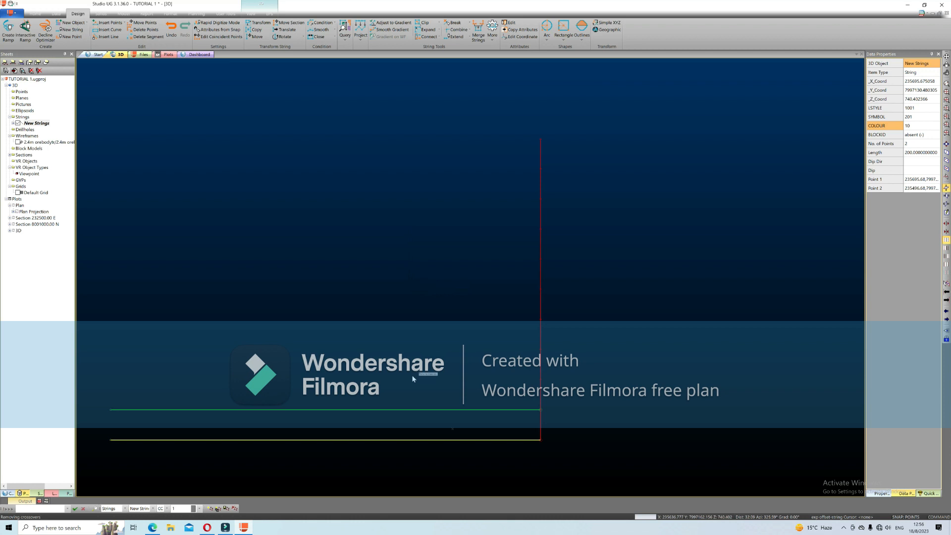
# - Repeat the offset northward at the same distance of 14 until the green strings reach the red string's northern end
pyautogui.click(420, 407)
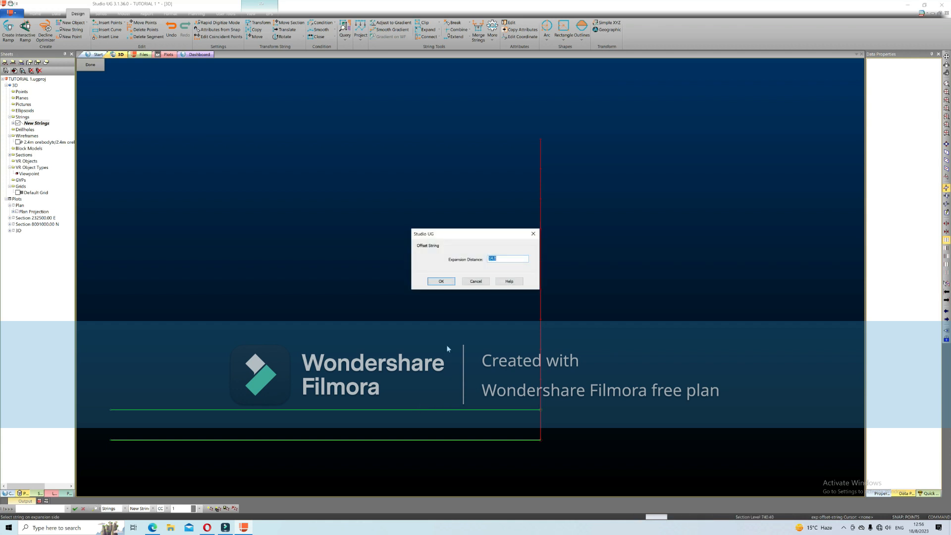
pyautogui.click(442, 281)
pyautogui.click(426, 363)
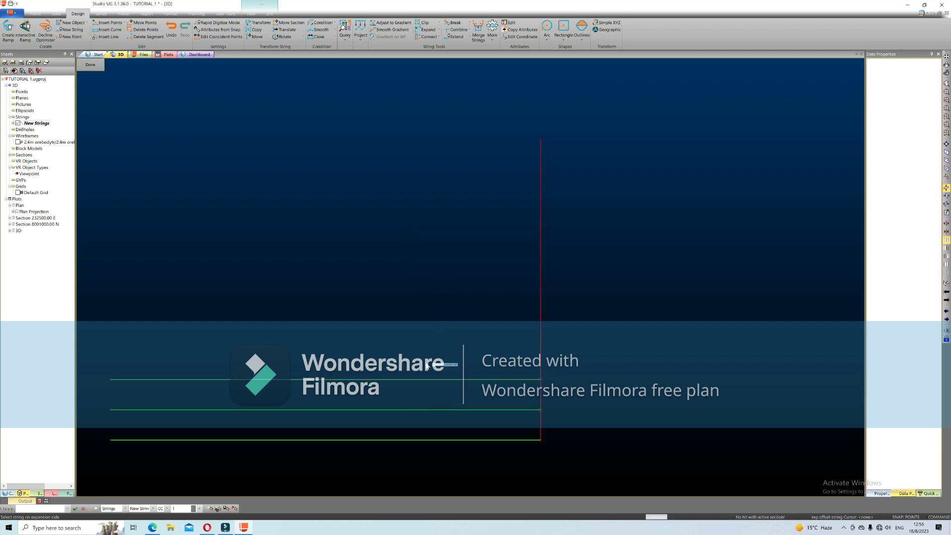
pyautogui.click(424, 336)
pyautogui.click(427, 305)
pyautogui.click(429, 274)
pyautogui.click(438, 243)
pyautogui.click(435, 212)
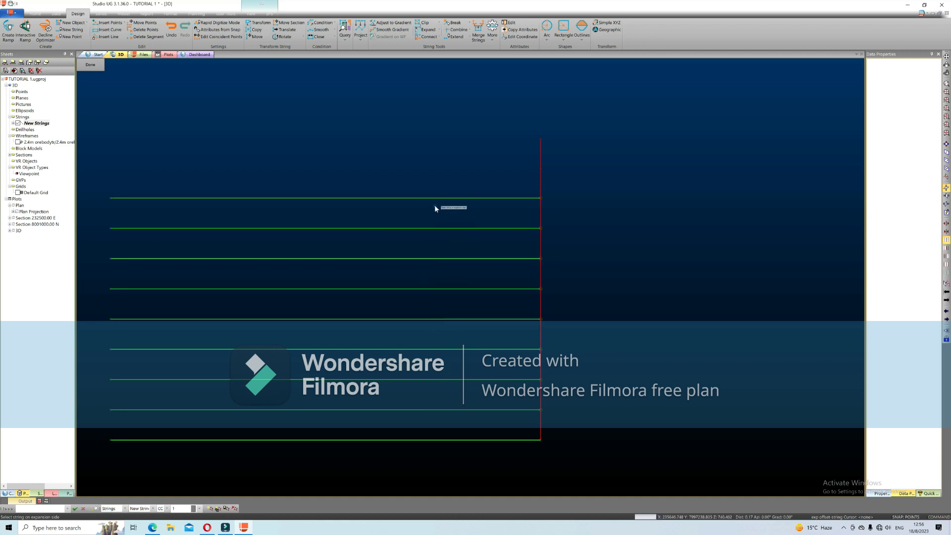
pyautogui.click(437, 184)
pyautogui.click(437, 155)
pyautogui.scroll(-1, 651, 243)
pyautogui.scroll(-1, 651, 243)
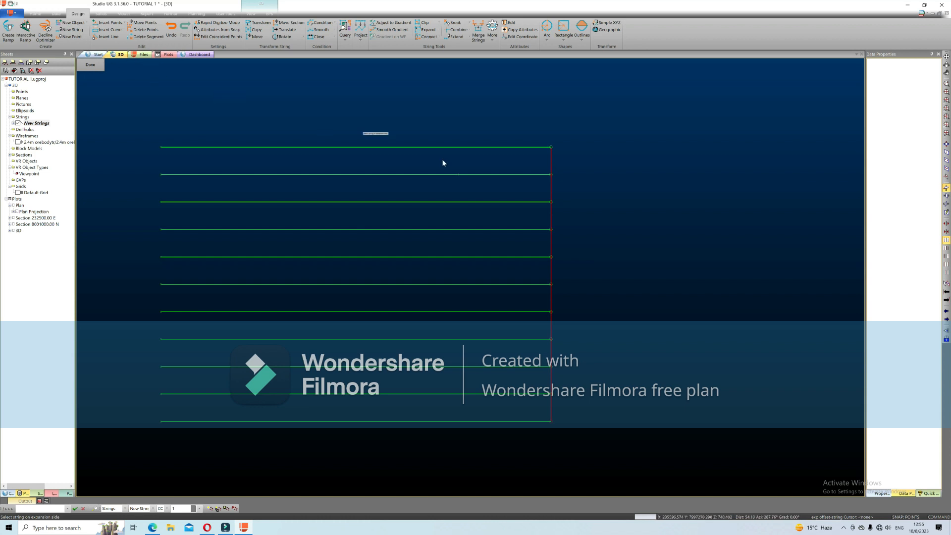
# - Offset the red string repeatedly to the west at the same distance, making fourteen copies across the green strings, and finish the command
pyautogui.click(530, 193)
pyautogui.click(516, 189)
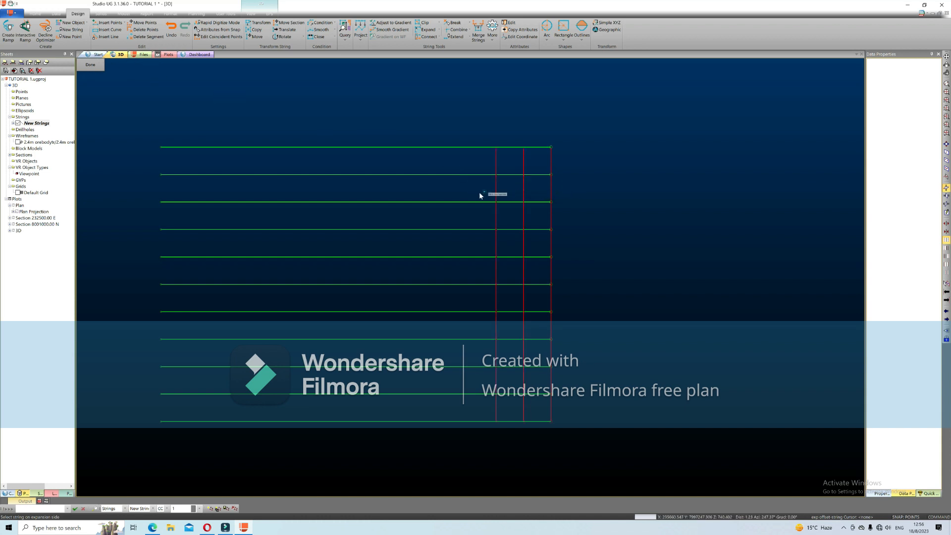
pyautogui.click(486, 187)
pyautogui.click(460, 195)
pyautogui.click(429, 196)
pyautogui.click(407, 188)
pyautogui.click(378, 193)
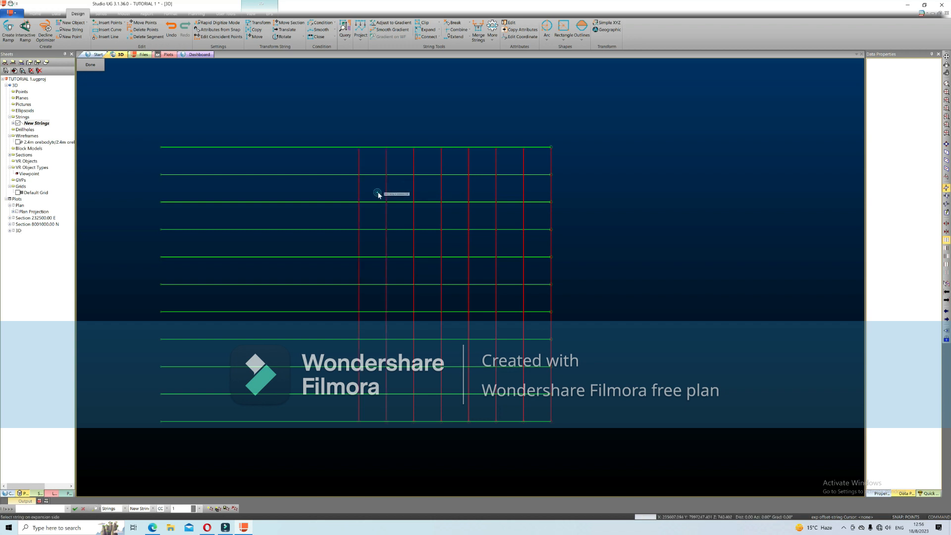
pyautogui.click(355, 194)
pyautogui.click(328, 193)
pyautogui.click(295, 192)
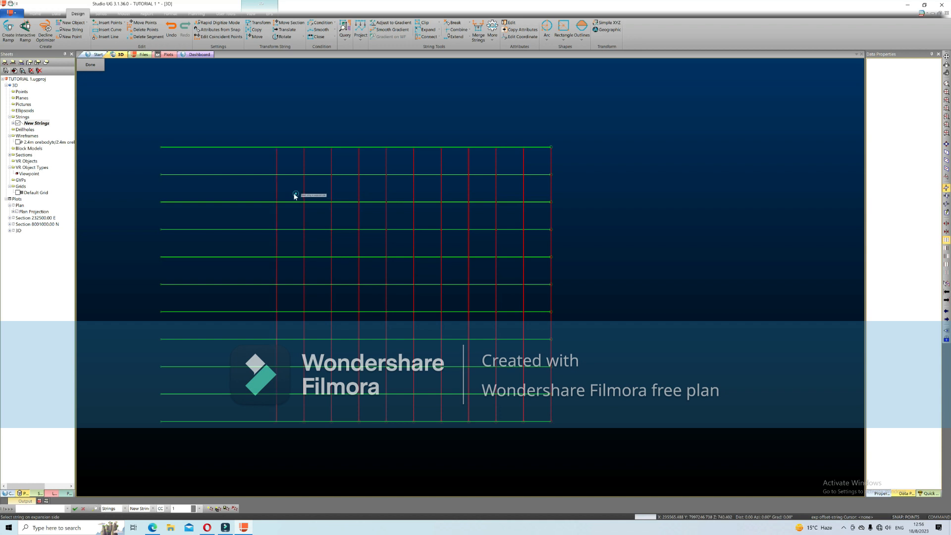
pyautogui.click(269, 188)
pyautogui.click(237, 188)
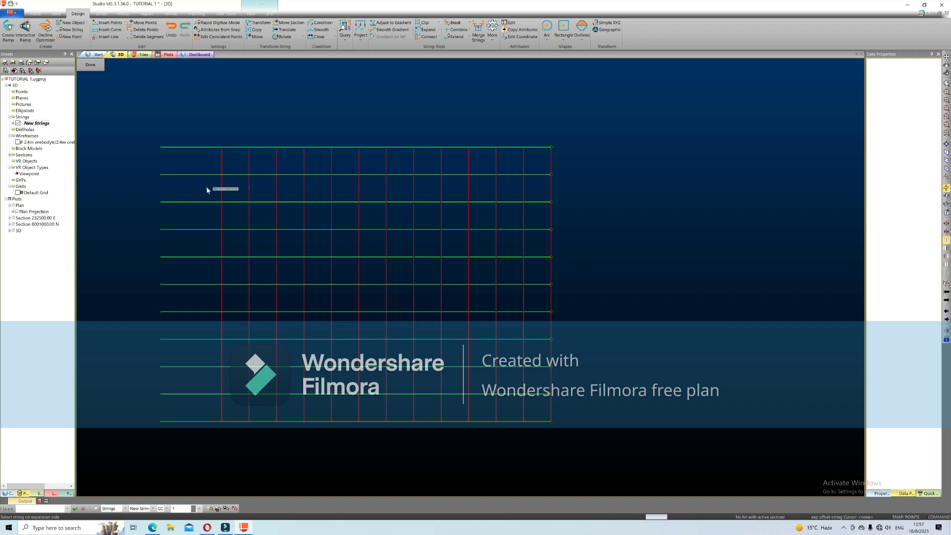
pyautogui.click(215, 188)
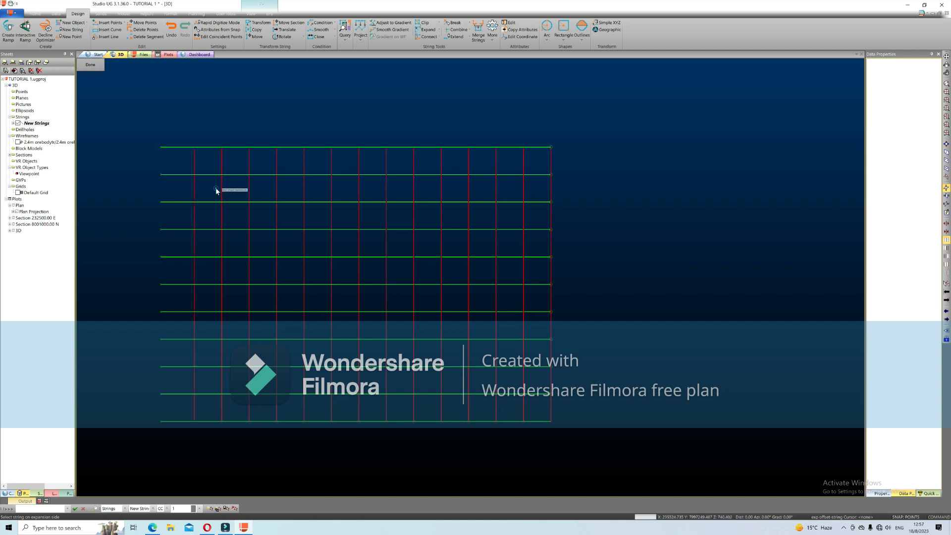
pyautogui.click(190, 190)
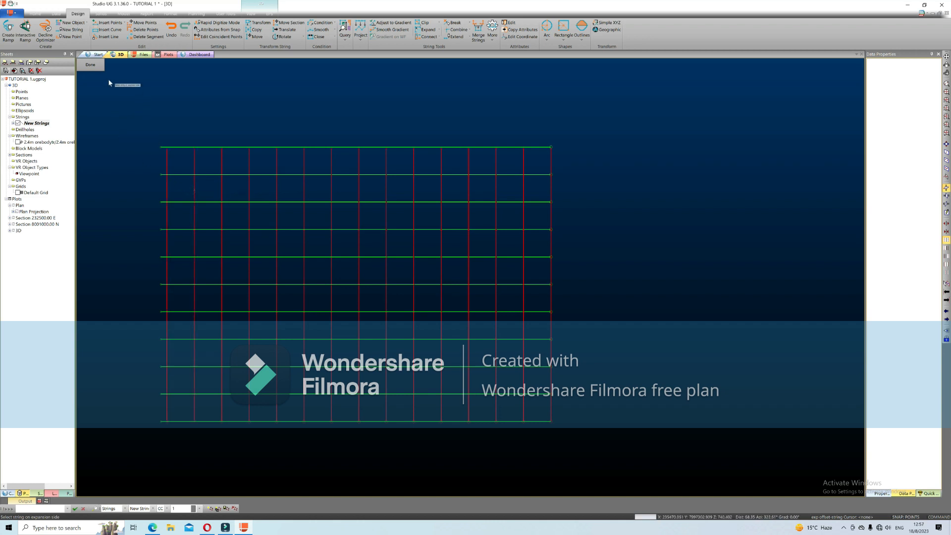
pyautogui.click(90, 65)
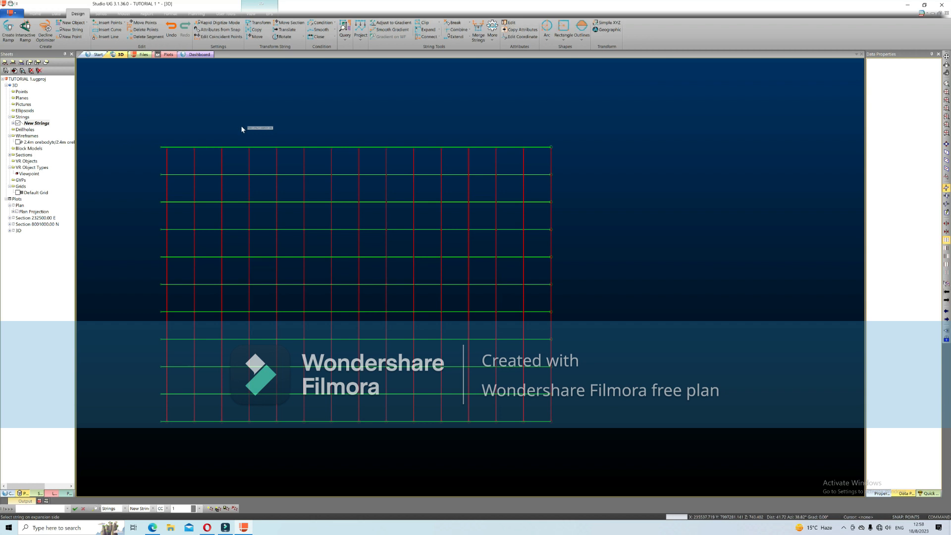
pyautogui.moveTo(575, 119); pyautogui.dragTo(141, 463)
pyautogui.rightClick(622, 323)
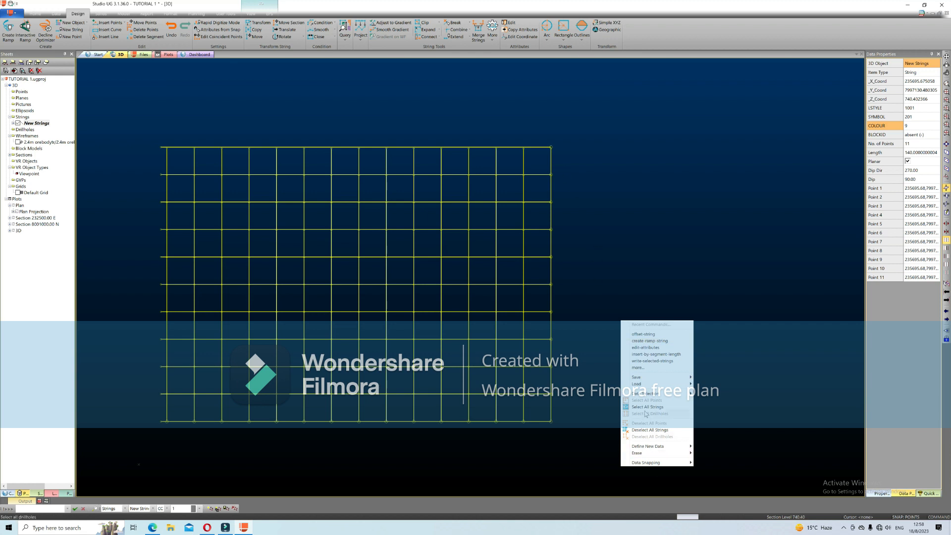
pyautogui.moveTo(651, 378)
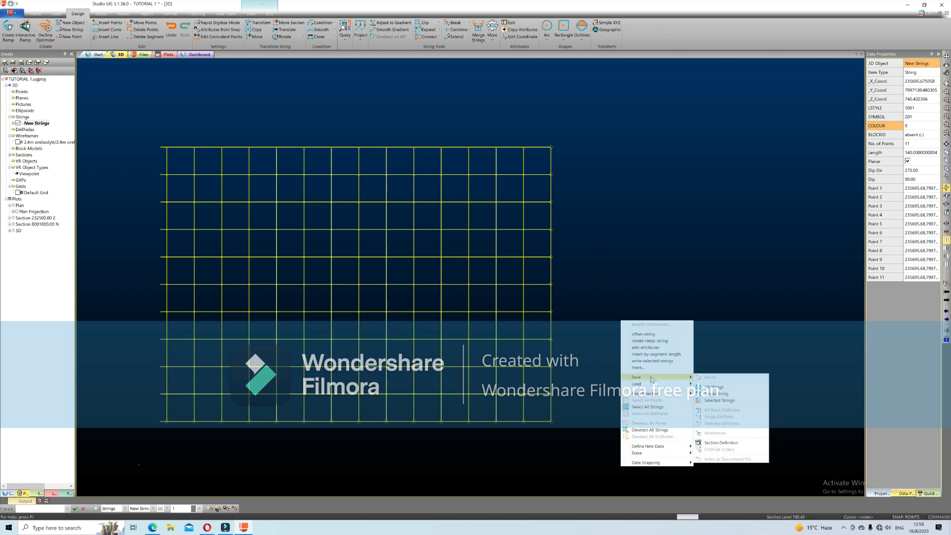
pyautogui.click(652, 255)
# - Select all the grid strings, save the selected strings as ROOM AND PILLAR OUTLINES in the TUTORIAL 1 folder, and deselect them
pyautogui.moveTo(575, 118); pyautogui.dragTo(147, 451)
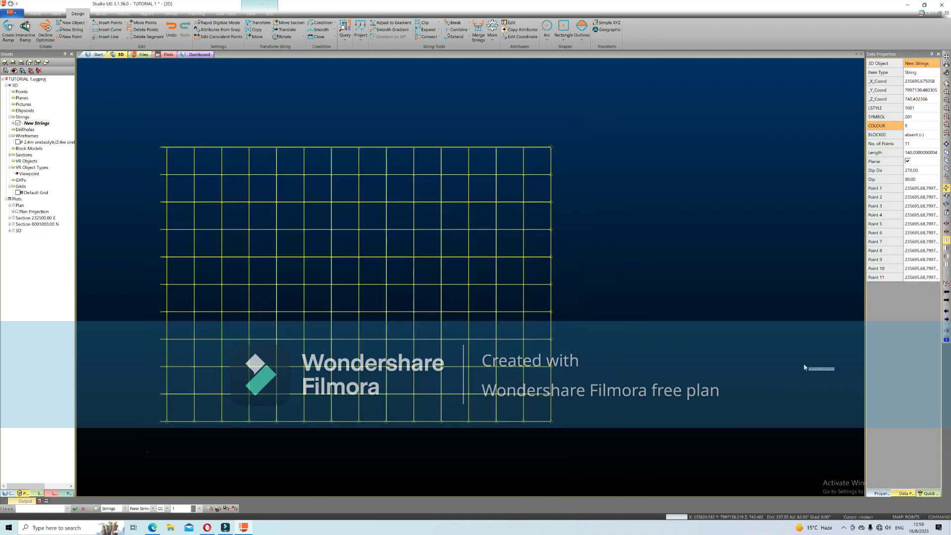
pyautogui.rightClick(714, 353)
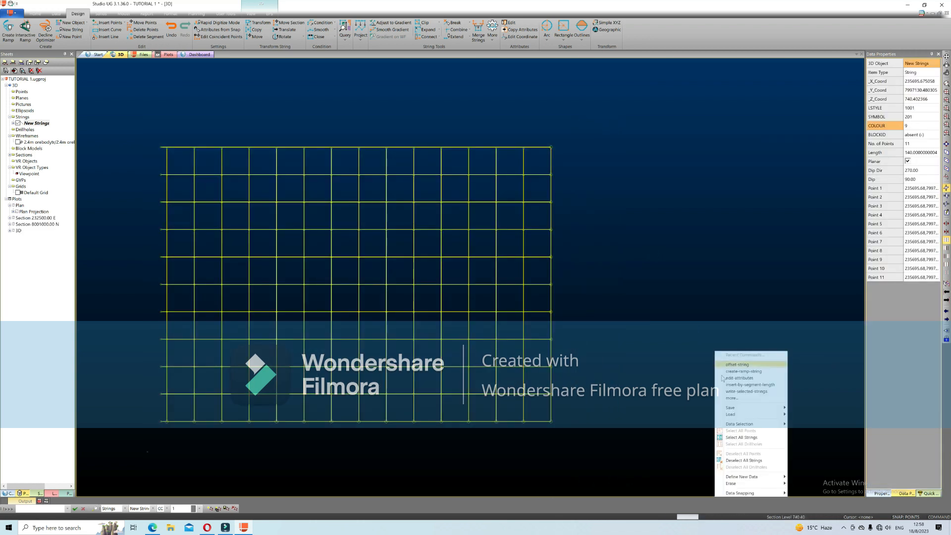
pyautogui.moveTo(748, 406)
pyautogui.click(748, 406)
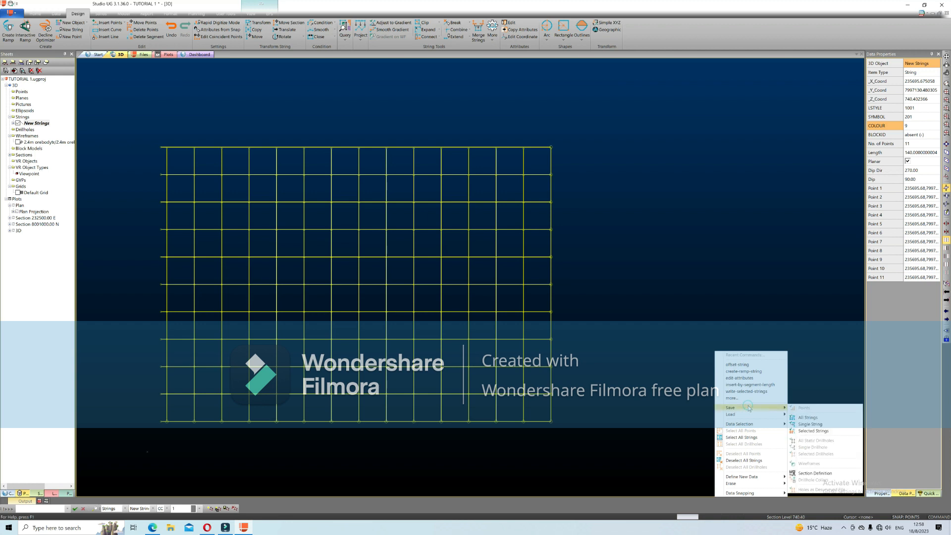
pyautogui.click(806, 431)
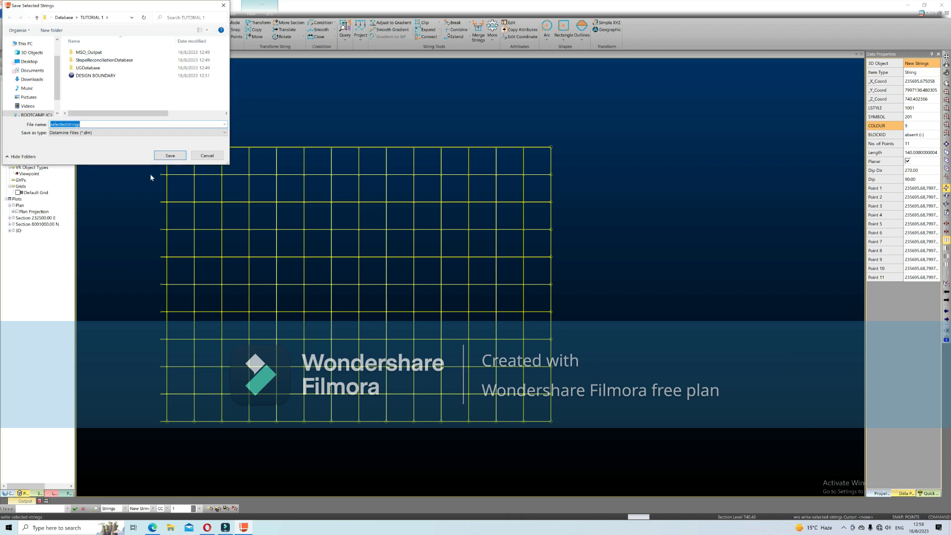
pyautogui.click(130, 124)
pyautogui.press('BackSpace')
pyautogui.press('BackSpace')
pyautogui.press('BackSpace')
pyautogui.press('BackSpace')
pyautogui.press('BackSpace')
pyautogui.press('BackSpace')
pyautogui.press('BackSpace')
pyautogui.press('BackSpace')
pyautogui.press('BackSpace')
pyautogui.press('BackSpace')
pyautogui.press('BackSpace')
pyautogui.press('BackSpace')
pyautogui.write('ROM')
pyautogui.press('BackSpace')
pyautogui.write('OM AND PILLAR OUTLINES')
pyautogui.click(179, 156)
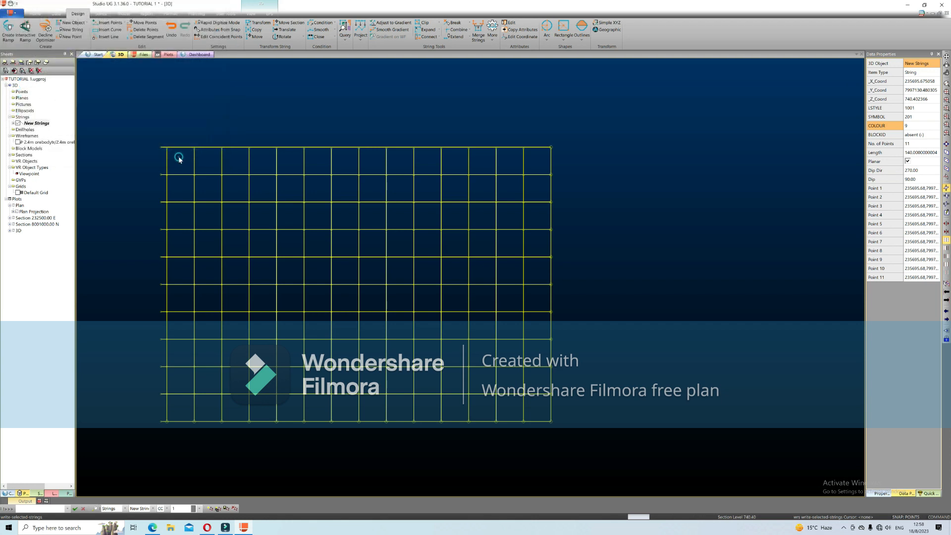
pyautogui.click(657, 376)
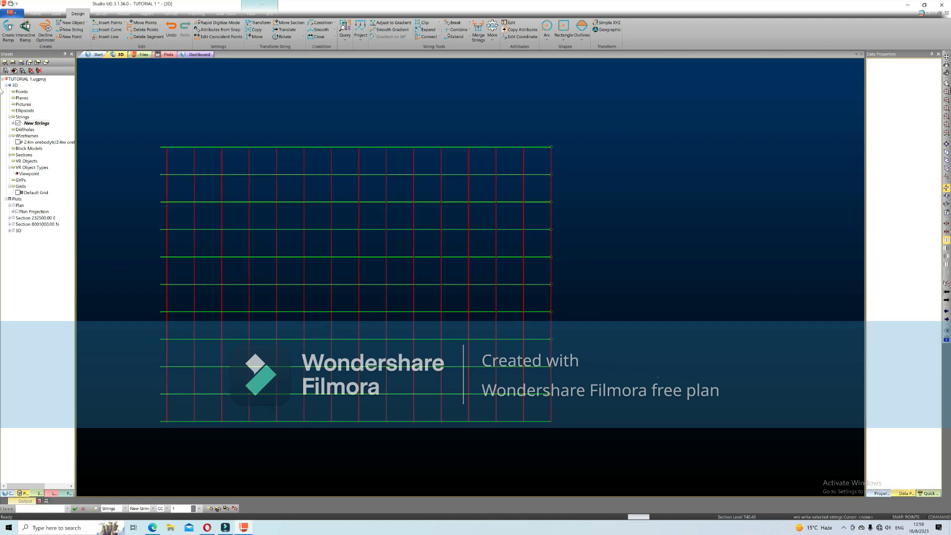
pyautogui.scroll(-2, 699, 226)
pyautogui.moveTo(664, 256); pyautogui.dragTo(682, 163)
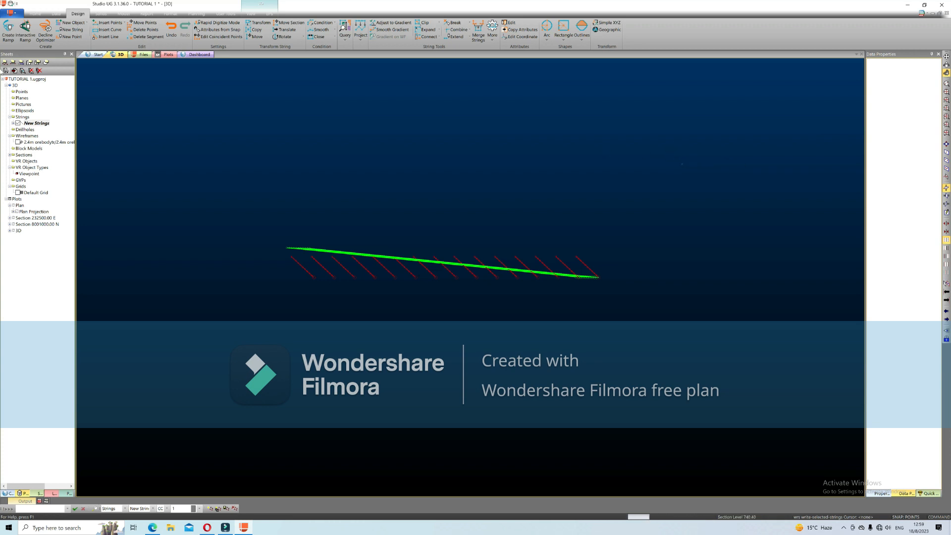
pyautogui.click(946, 100)
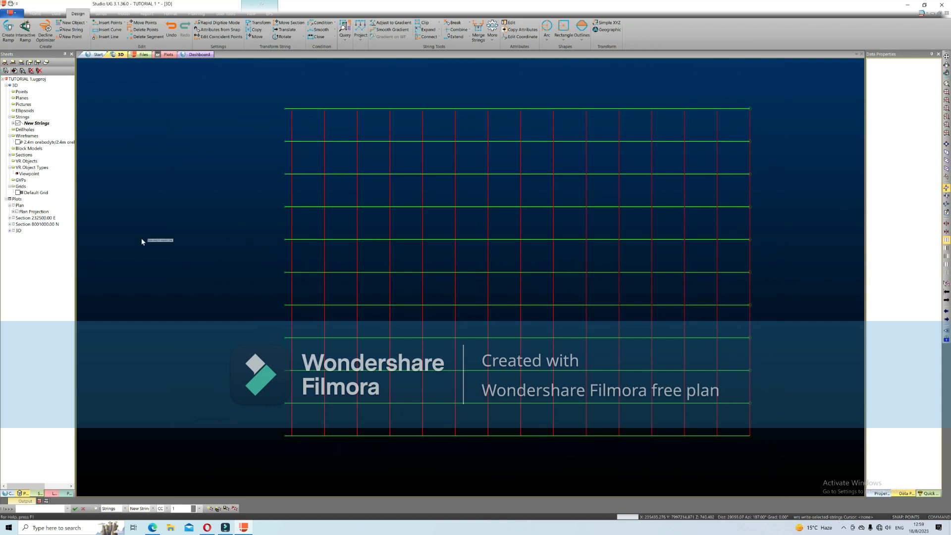
# - Show the project files, then unload all data and continue despite the unsaved data
pyautogui.click(58, 15)
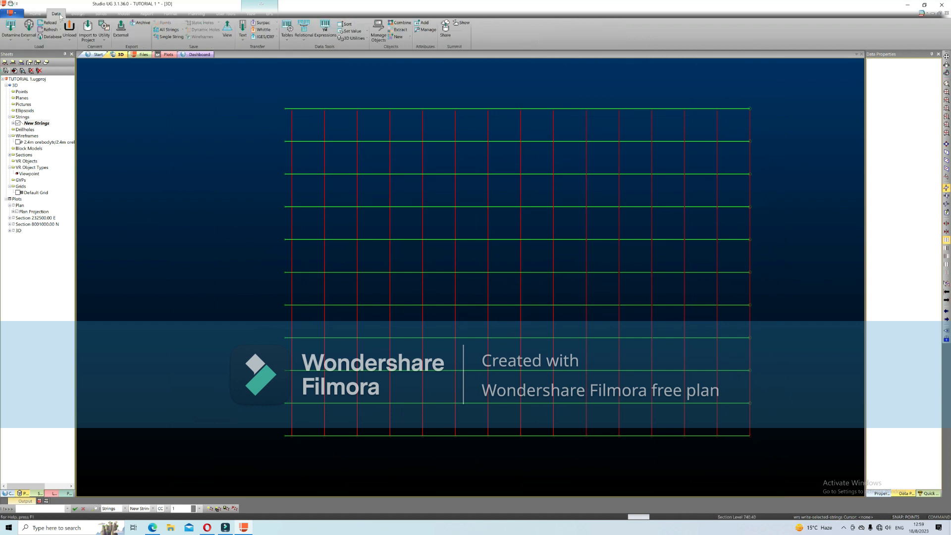
pyautogui.click(22, 492)
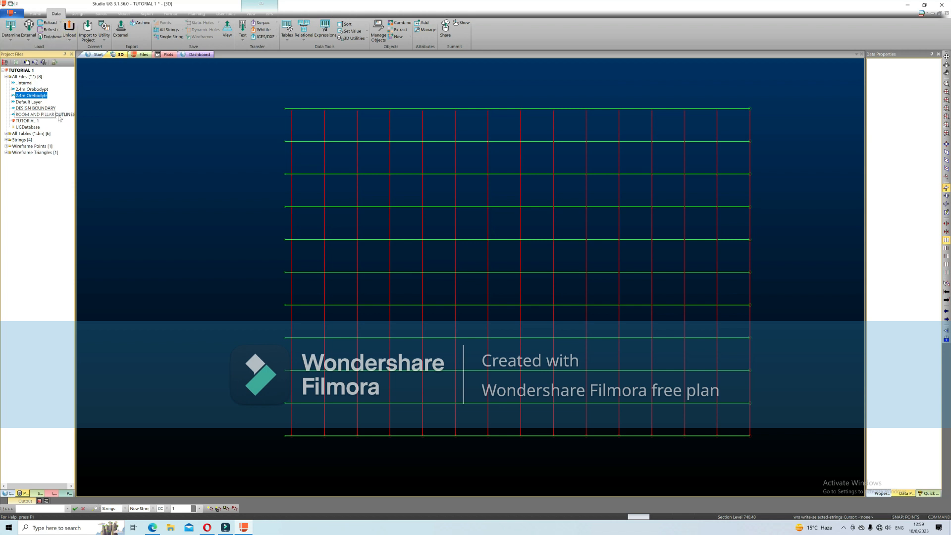
pyautogui.click(68, 38)
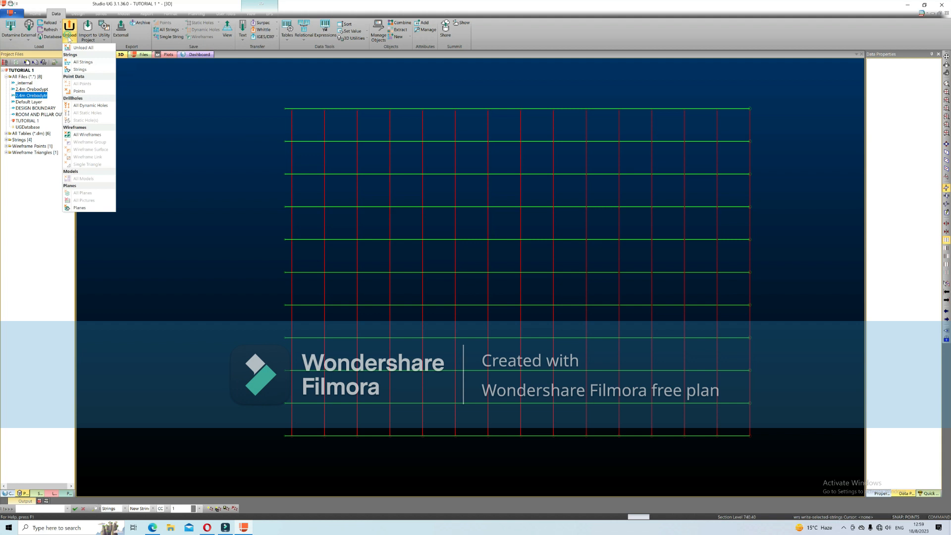
pyautogui.click(75, 48)
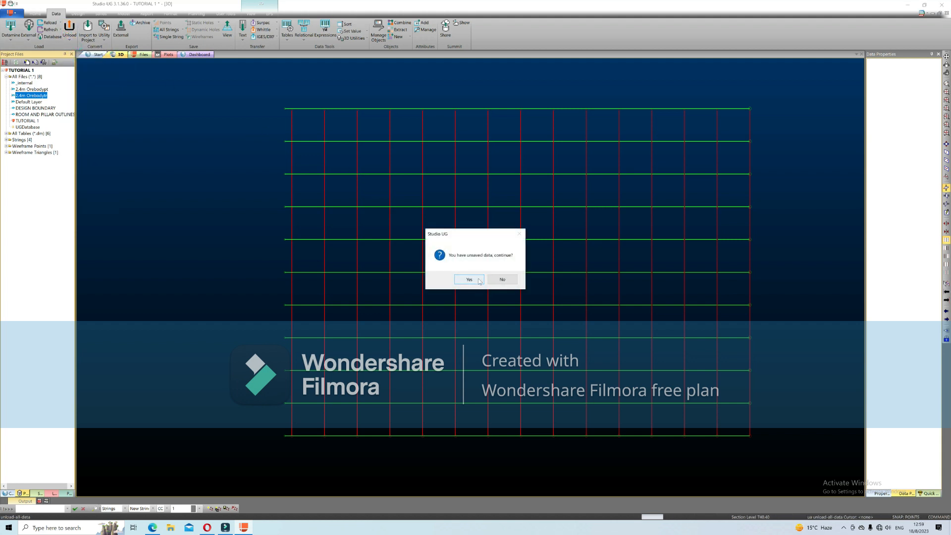
pyautogui.click(480, 280)
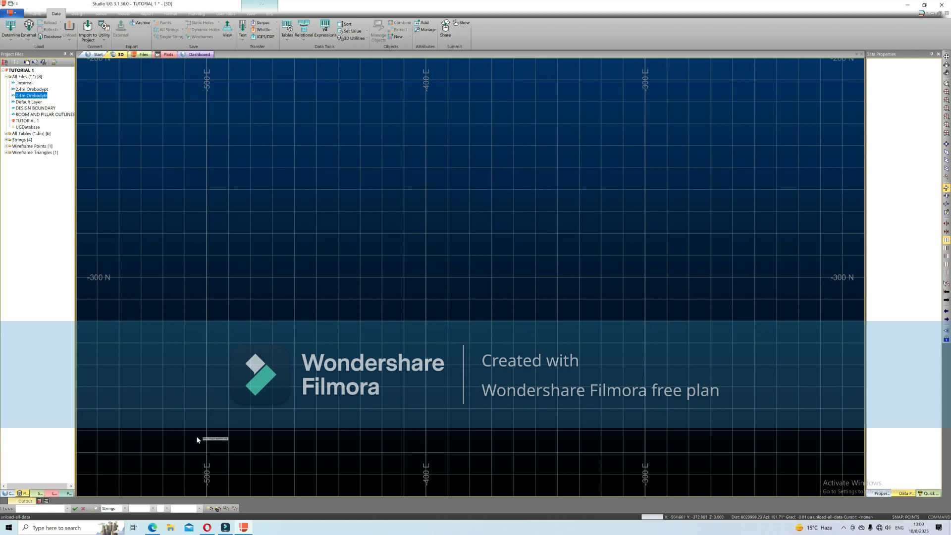
# - Find the CHECKIT command for validating string data and run it
pyautogui.click(94, 510)
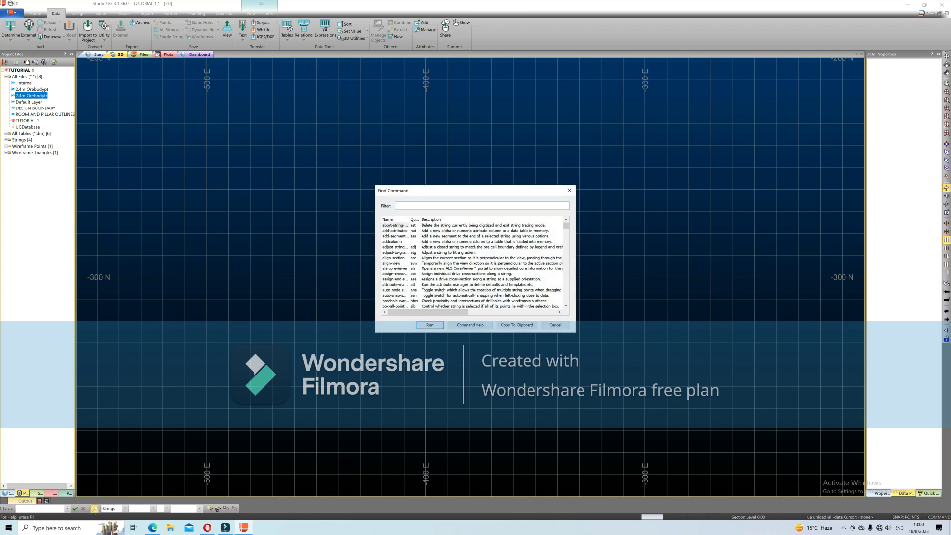
pyautogui.write('CH')
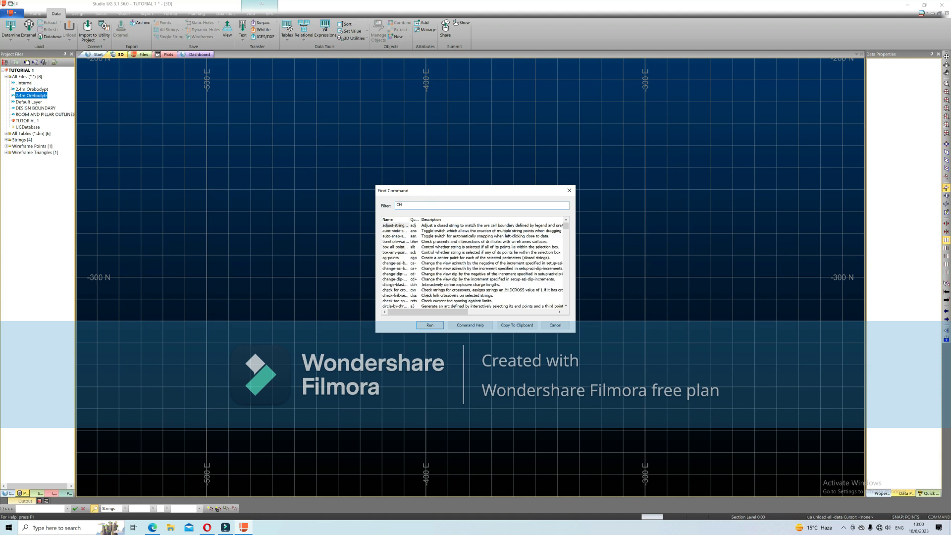
pyautogui.write('ECKI')
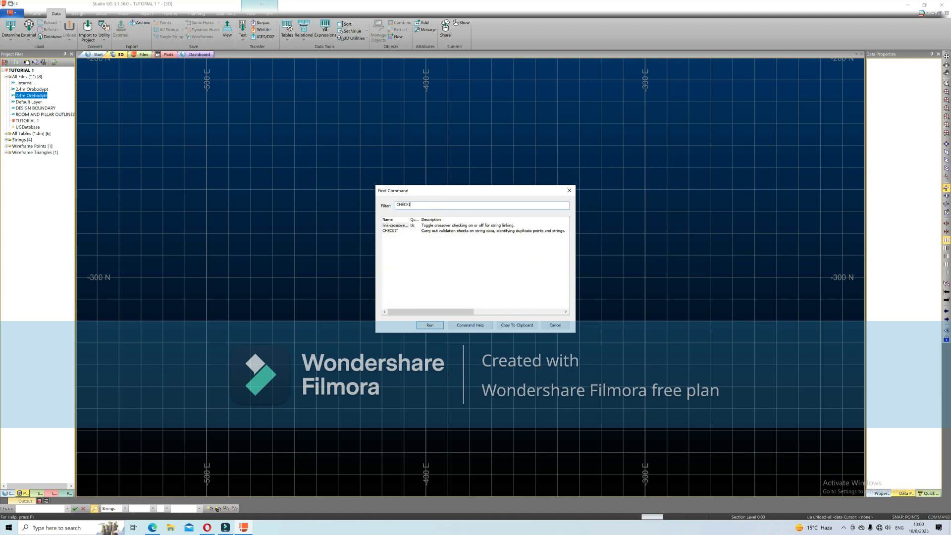
pyautogui.click(391, 231)
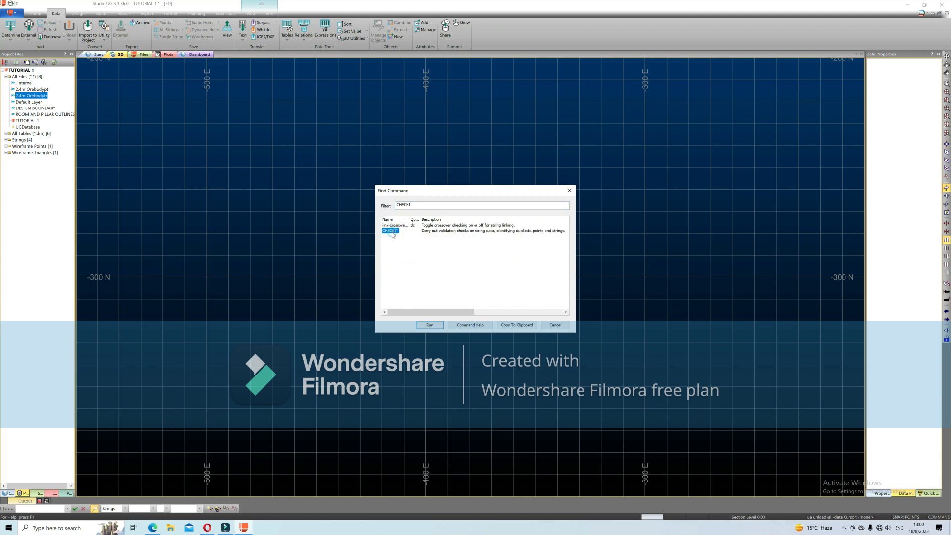
pyautogui.click(429, 325)
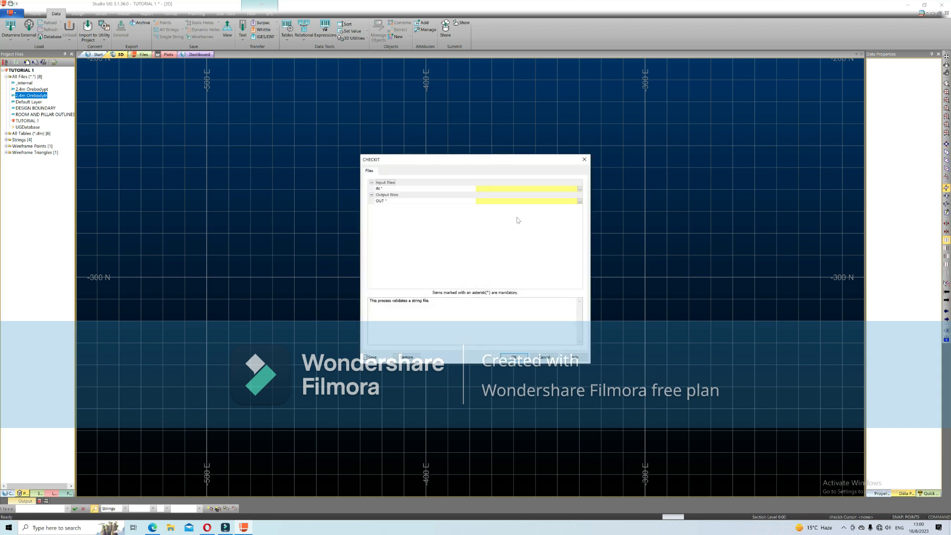
# - Validate the ROOM AND PILLAR OUTLINES strings with CHECKIT, writing the output file NEW FXS ROOM AND PILLAR
pyautogui.click(579, 189)
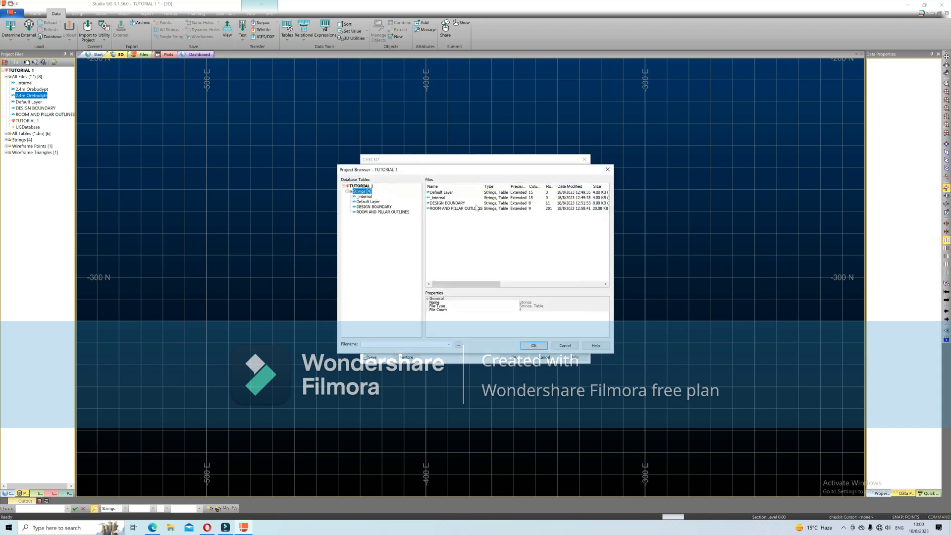
pyautogui.click(401, 212)
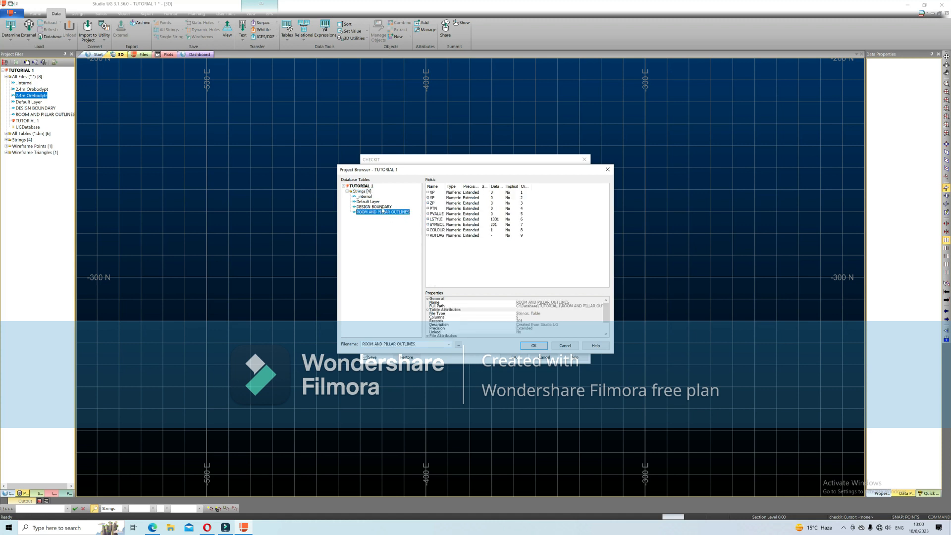
pyautogui.click(533, 345)
pyautogui.click(480, 201)
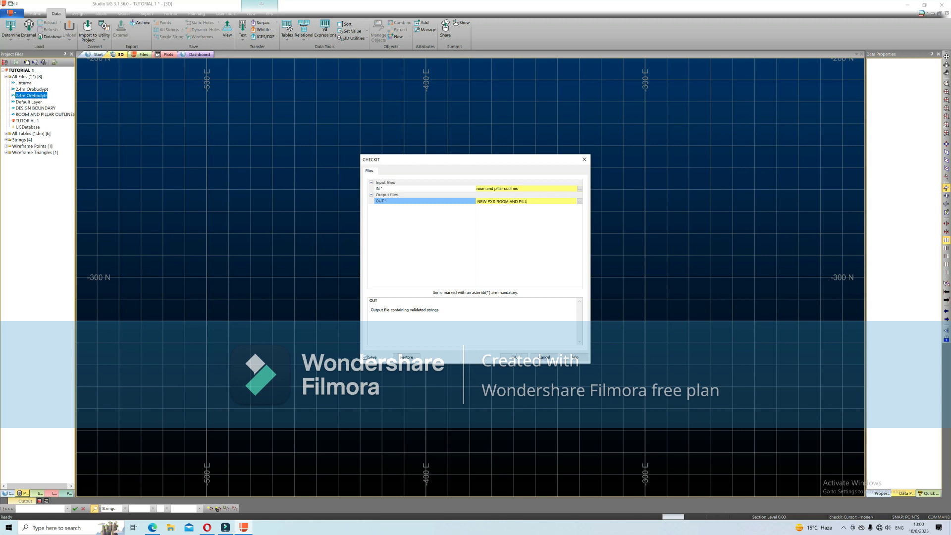
pyautogui.click(514, 357)
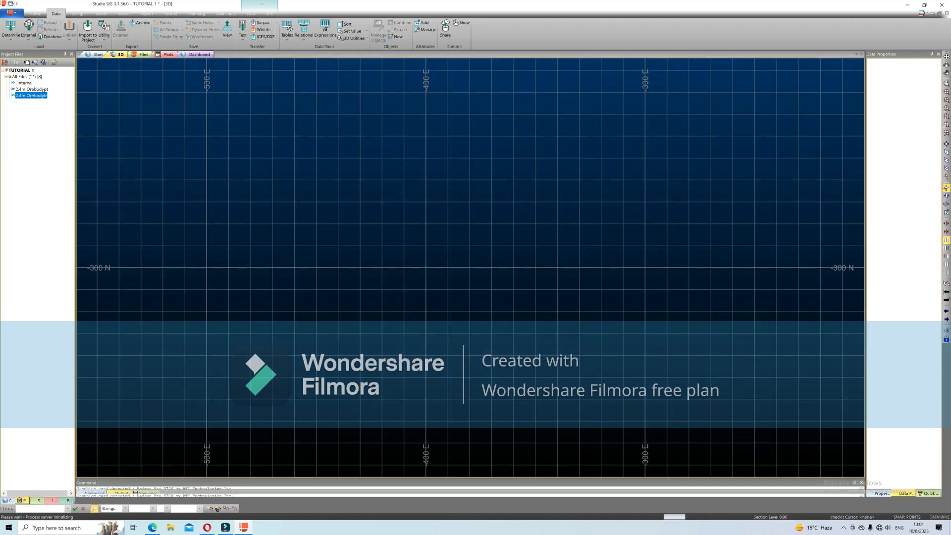
# - Hide the default grid and load the validated new fxs room and pillar strings into the 3D view
pyautogui.click(33, 502)
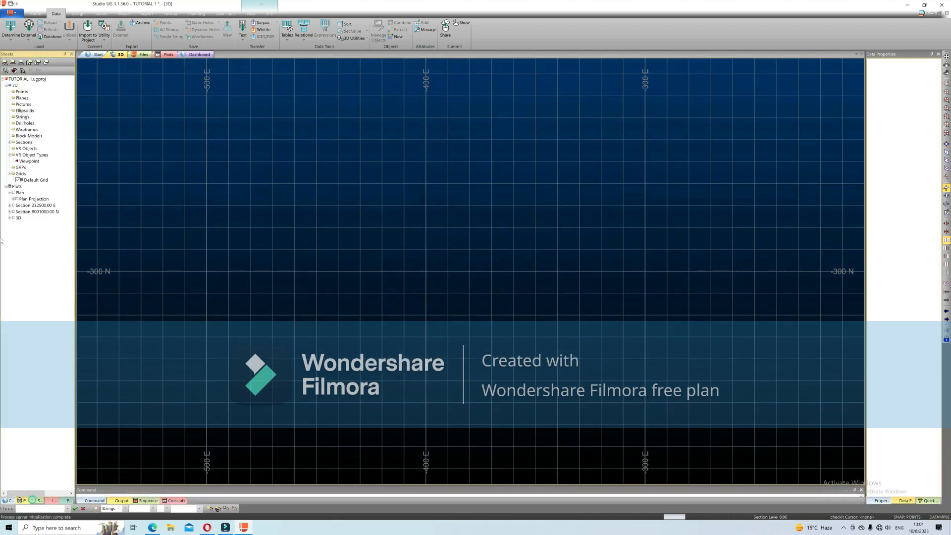
pyautogui.click(18, 180)
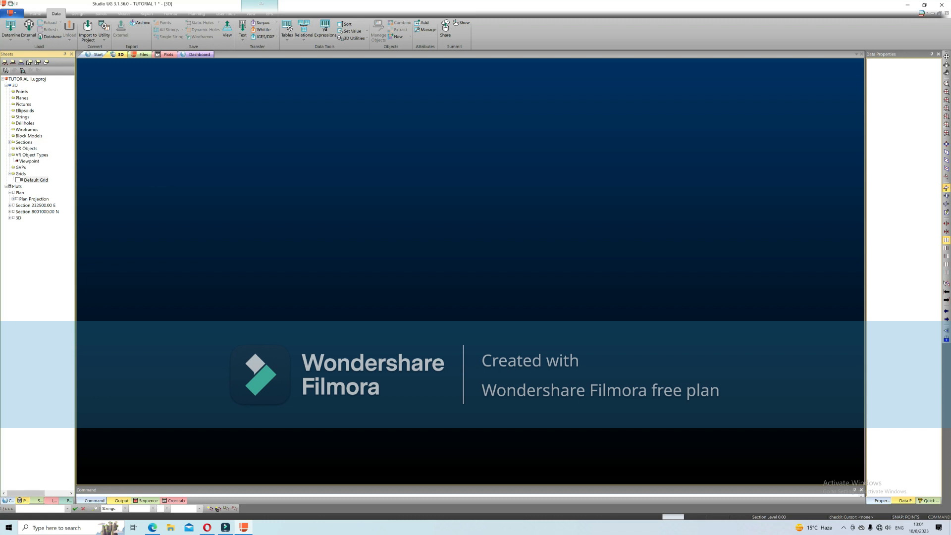
pyautogui.click(24, 500)
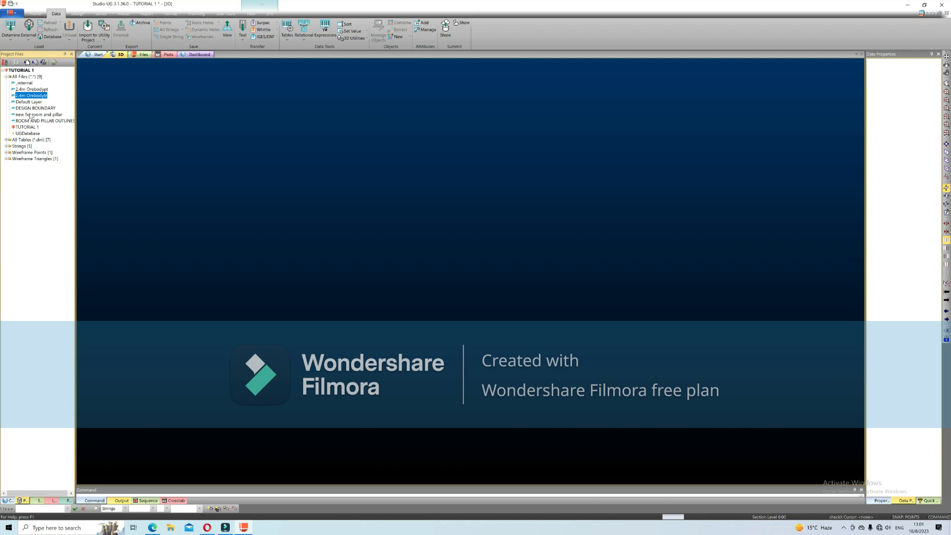
pyautogui.moveTo(40, 115); pyautogui.dragTo(468, 216)
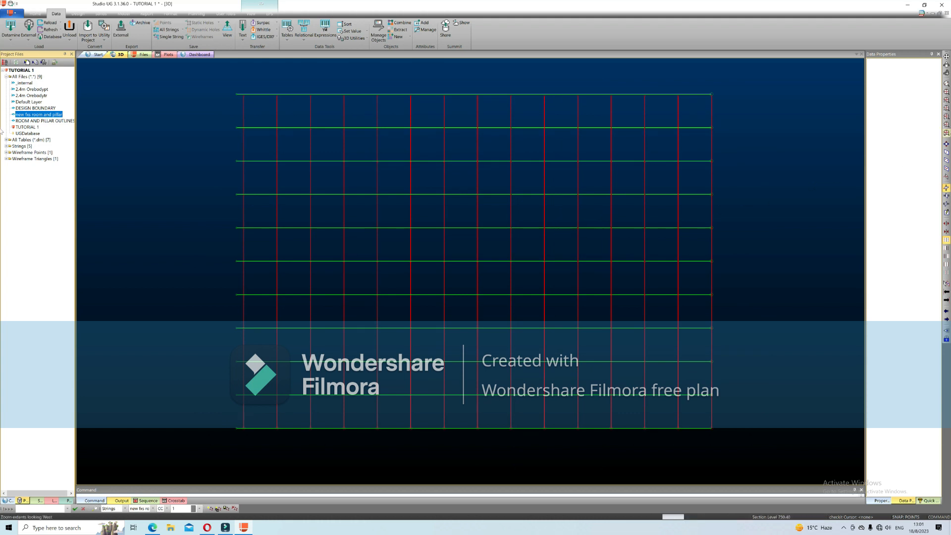
# - Unload all data and reload the new fxs room and pillar strings, with the default grid hidden
pyautogui.click(946, 188)
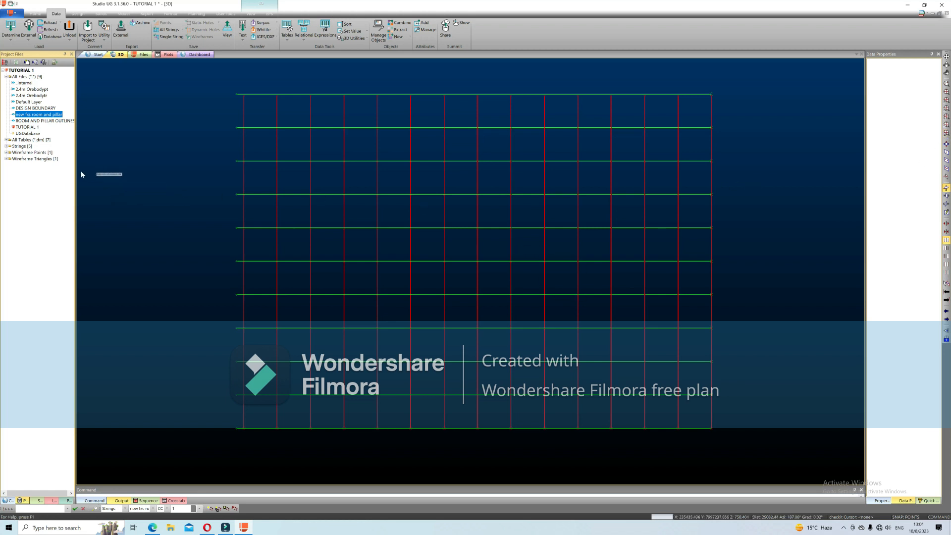
pyautogui.click(70, 34)
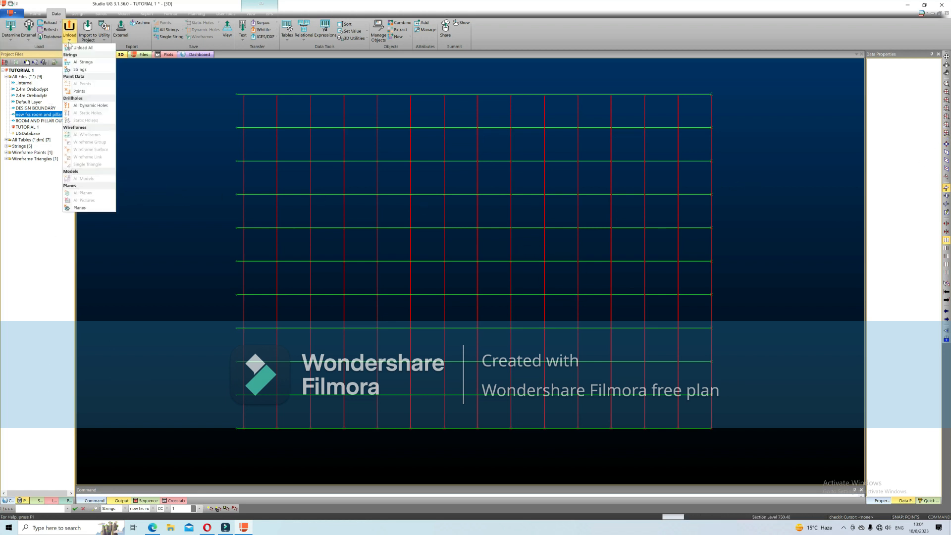
pyautogui.click(74, 48)
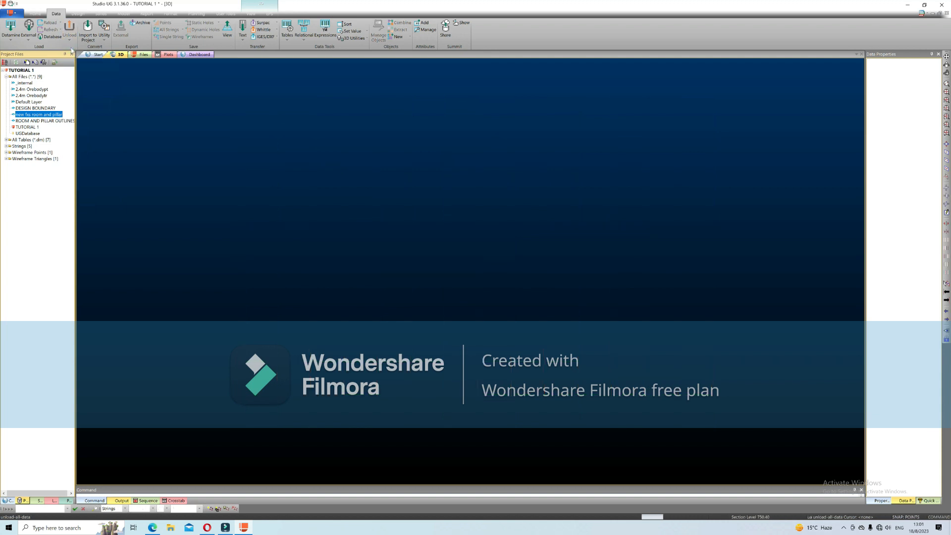
pyautogui.moveTo(36, 115); pyautogui.dragTo(326, 193)
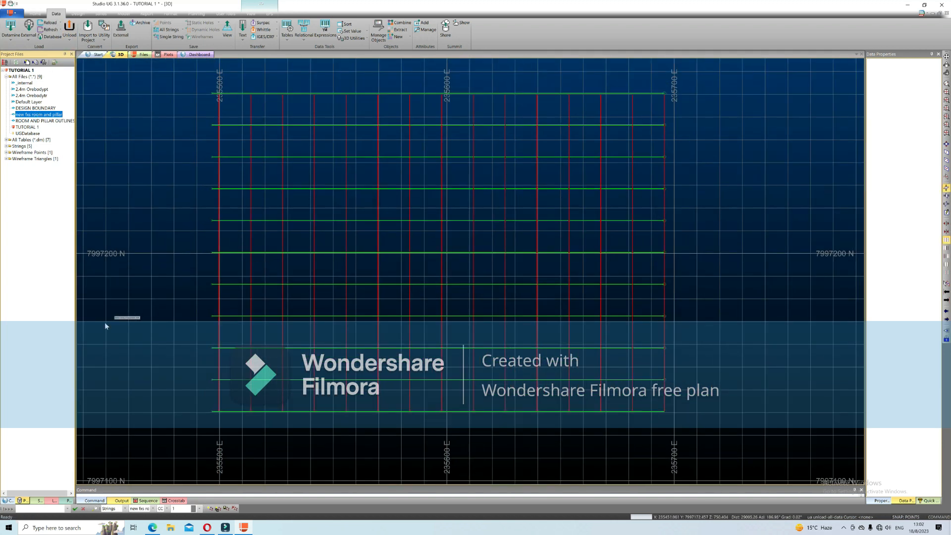
pyautogui.click(39, 500)
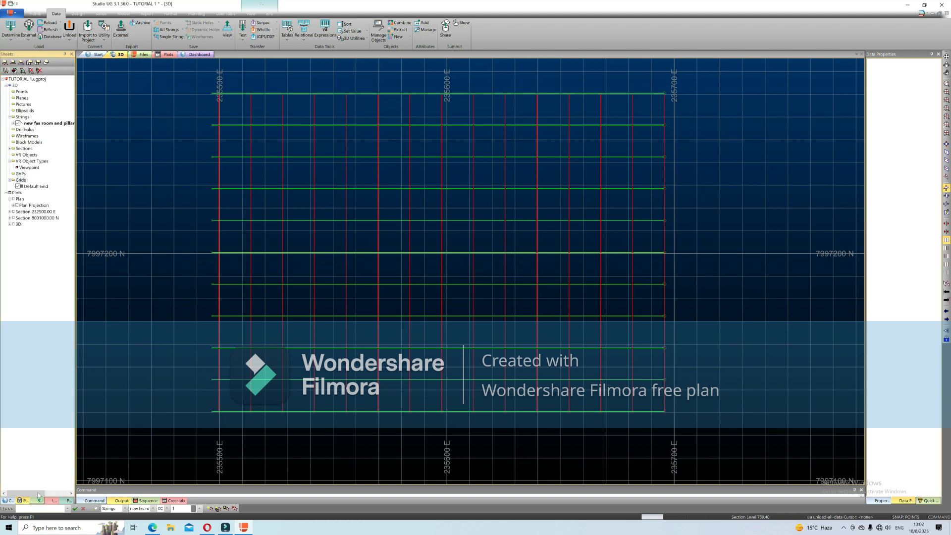
pyautogui.click(18, 186)
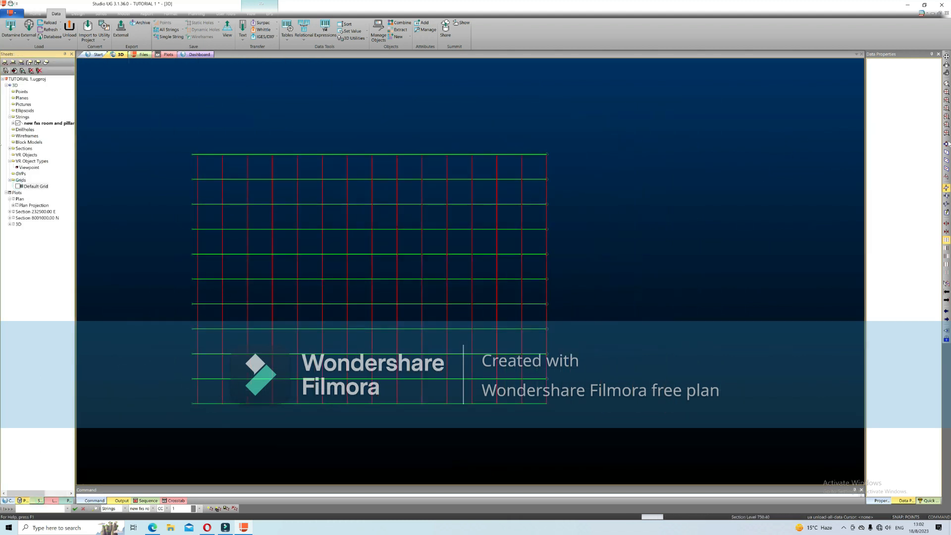
# - Trace a new boundary string just inside the grid's edges, starting past its northeast corner and going counterclockwise along the north, west, south and east sides
pyautogui.click(78, 13)
pyautogui.click(36, 14)
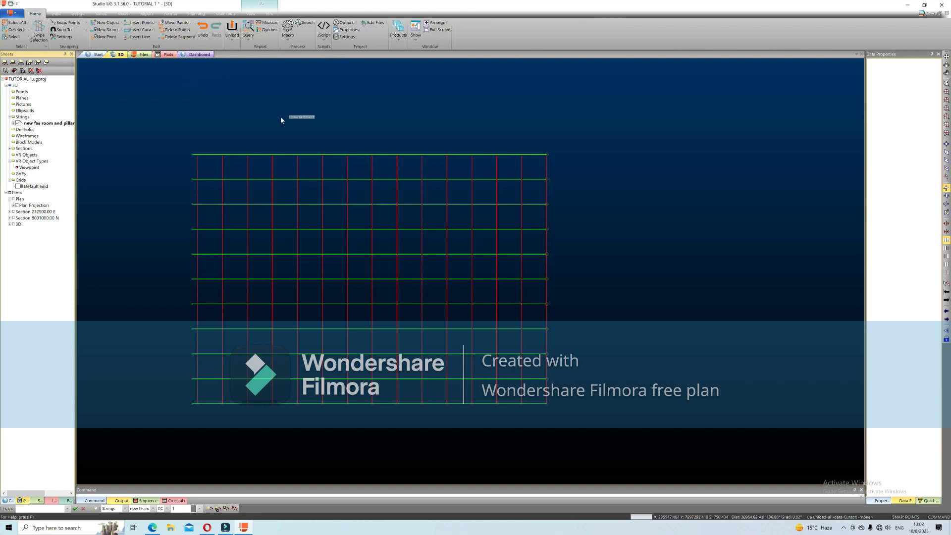
pyautogui.scroll(-1, 300, 117)
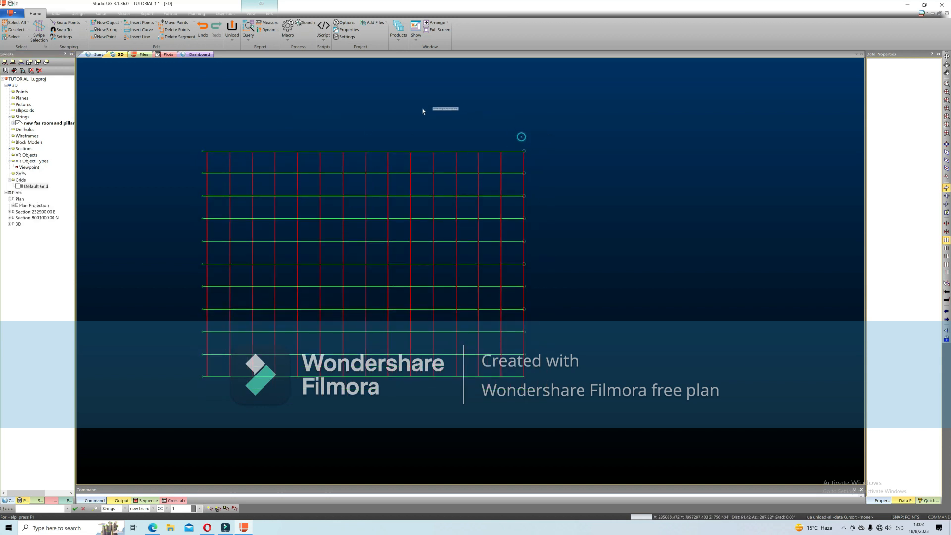
pyautogui.click(100, 31)
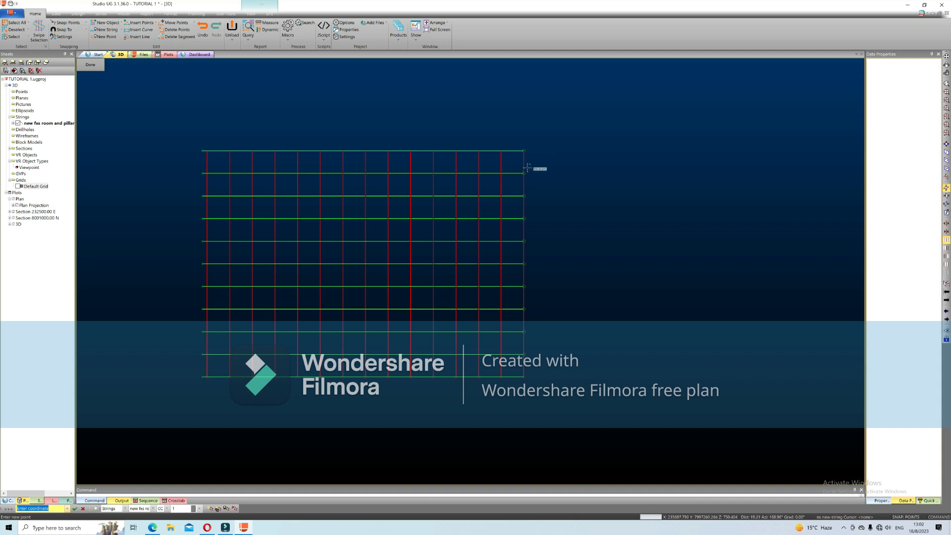
pyautogui.click(530, 182)
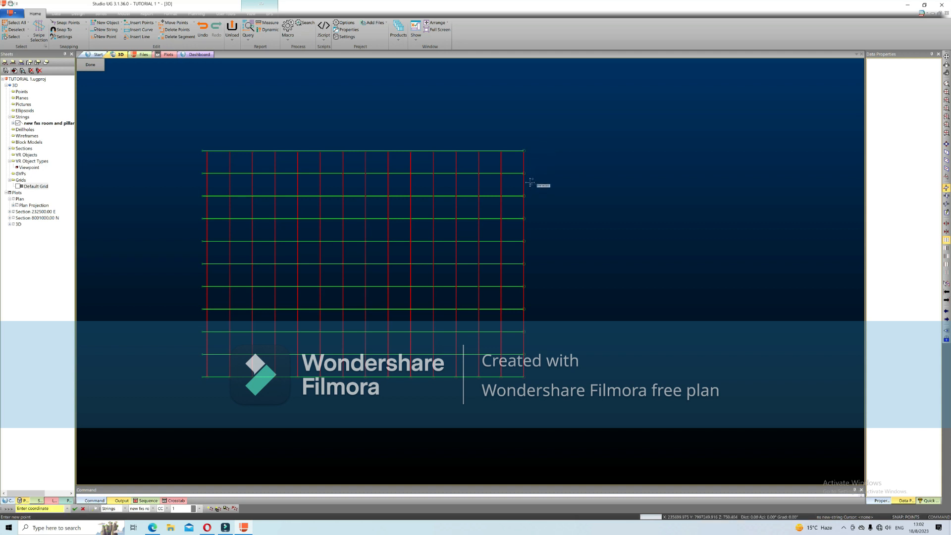
pyautogui.click(451, 159)
pyautogui.click(419, 158)
pyautogui.click(394, 154)
pyautogui.click(365, 155)
pyautogui.click(335, 159)
pyautogui.click(297, 155)
pyautogui.click(263, 156)
pyautogui.click(245, 163)
pyautogui.click(231, 201)
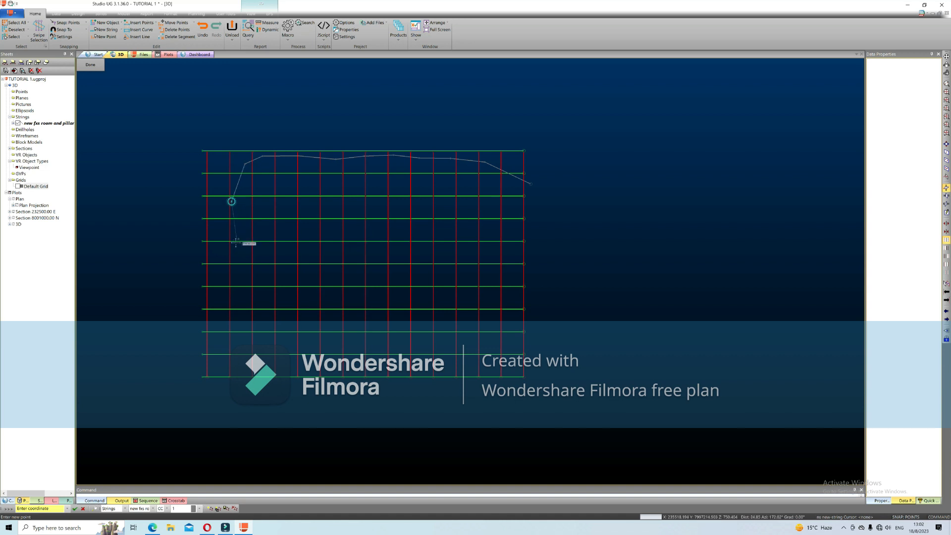
pyautogui.click(231, 244)
pyautogui.click(231, 297)
pyautogui.click(240, 326)
pyautogui.click(250, 353)
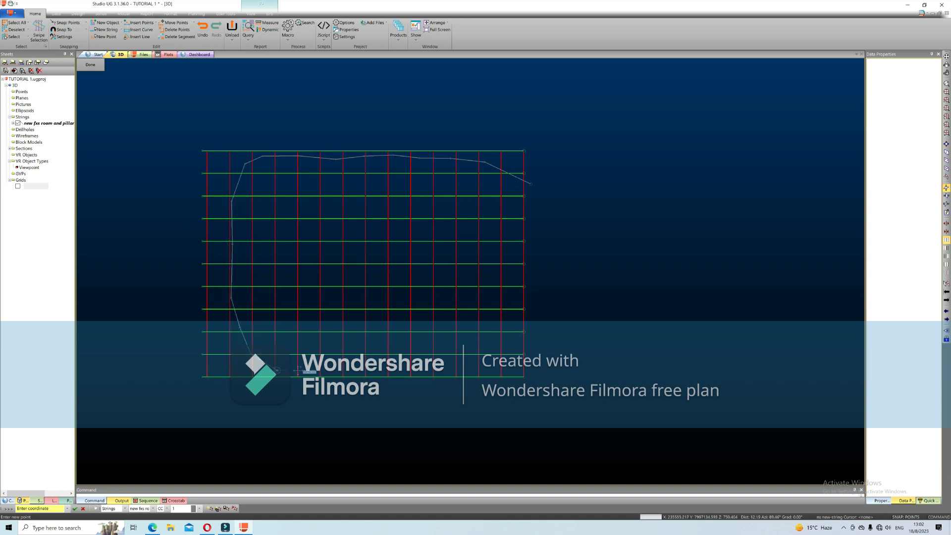
pyautogui.click(399, 370)
pyautogui.click(459, 370)
pyautogui.click(483, 361)
pyautogui.click(499, 323)
pyautogui.click(510, 276)
pyautogui.click(515, 209)
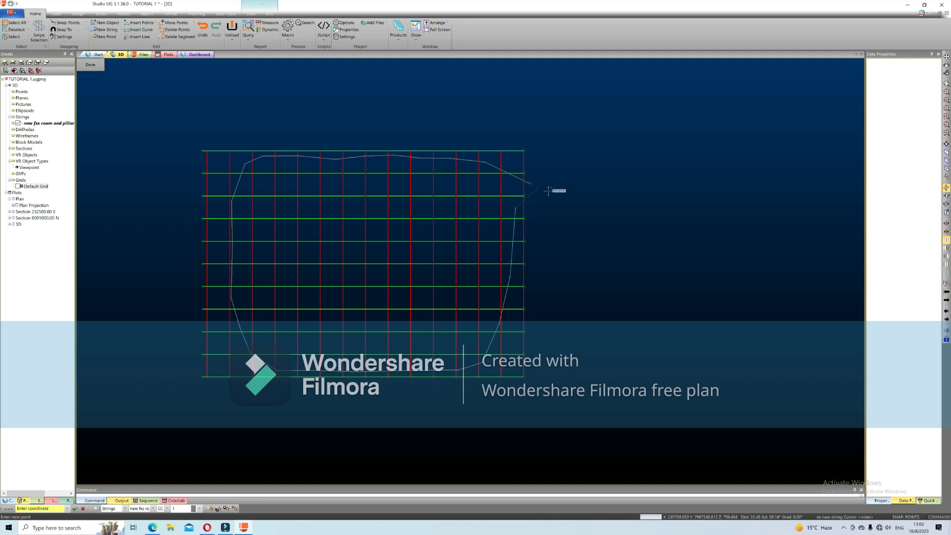
# - Close the boundary string by snapping its end to the first point, undoing one misplaced point, and finish digitizing
pyautogui.click(531, 185)
pyautogui.click(208, 39)
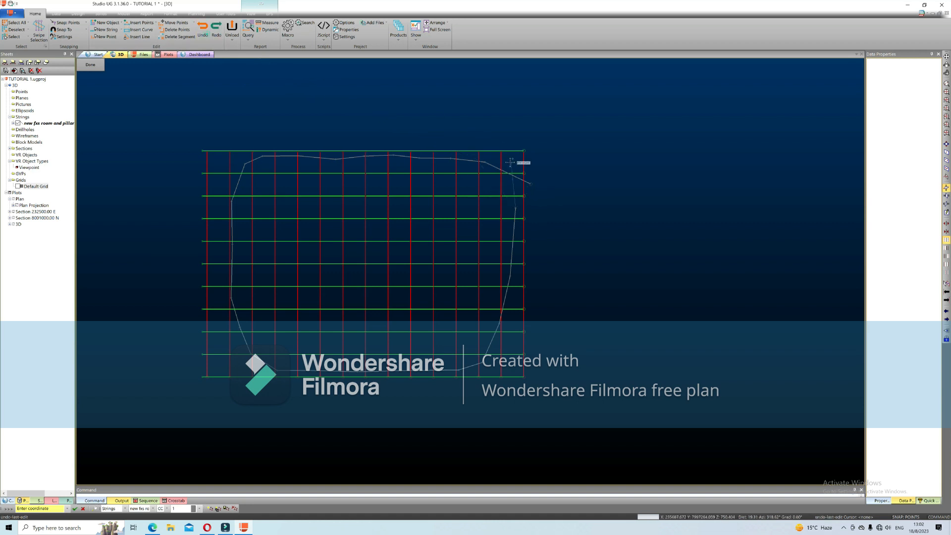
pyautogui.rightClick(531, 185)
pyautogui.press('Escape')
# - Select the boundary string, save the selected string as BOUNDARY FOR ORE BODY in the TUTORIAL 1 folder, and deselect it
pyautogui.click(524, 194)
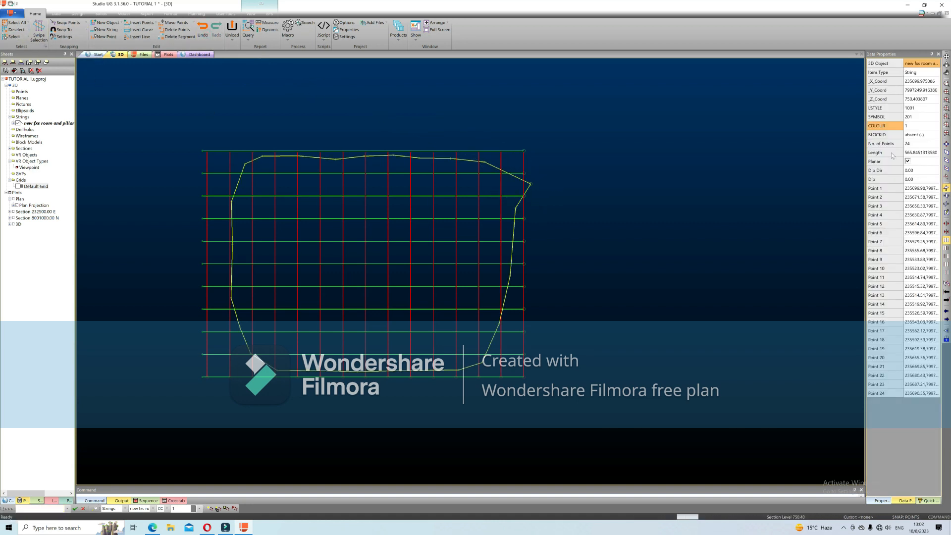
pyautogui.rightClick(611, 226)
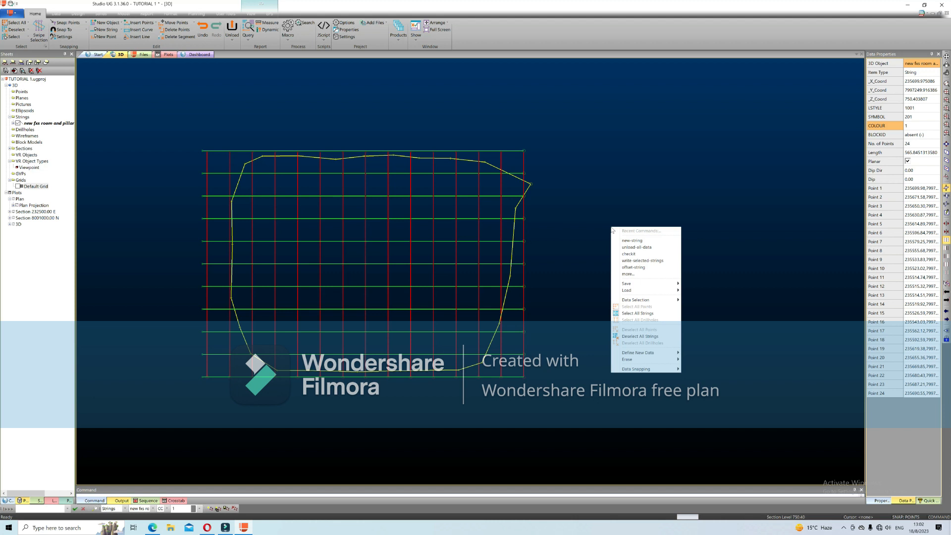
pyautogui.moveTo(666, 283)
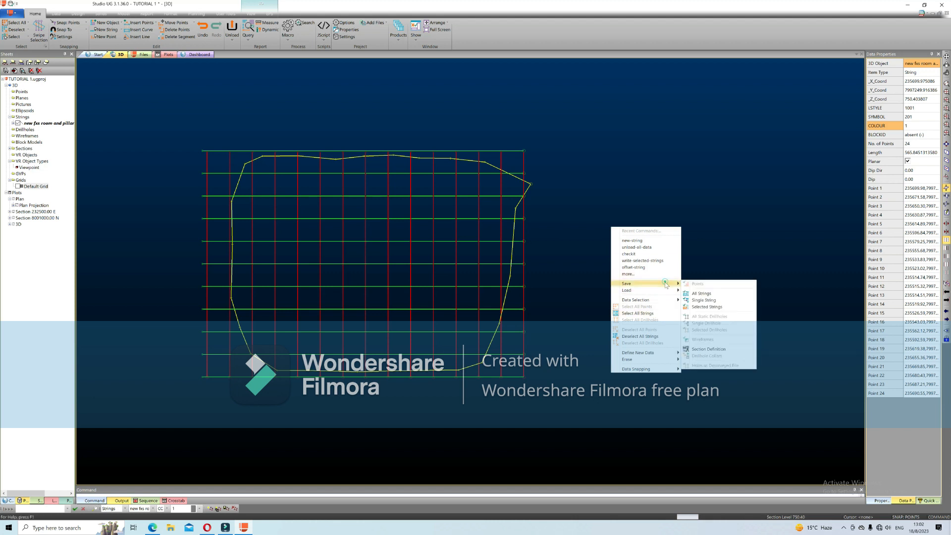
pyautogui.click(704, 310)
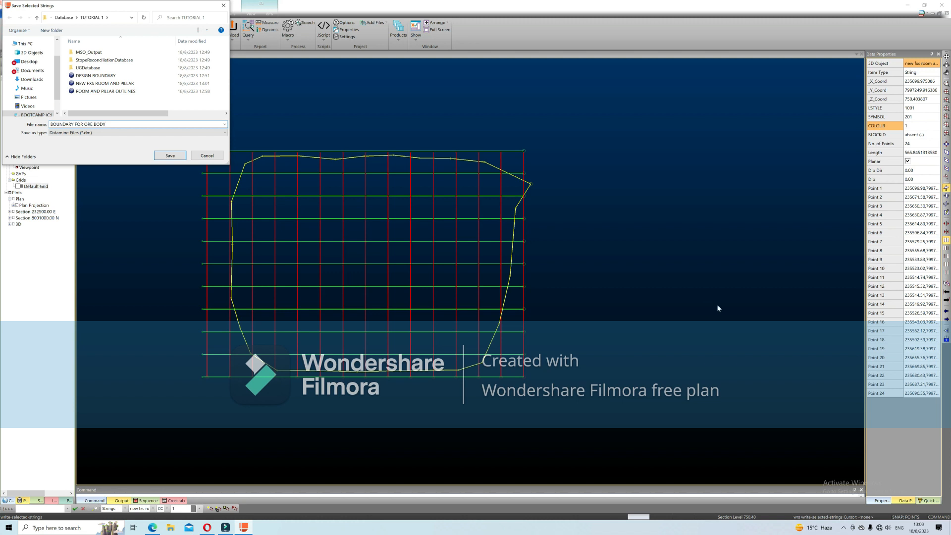
pyautogui.click(160, 154)
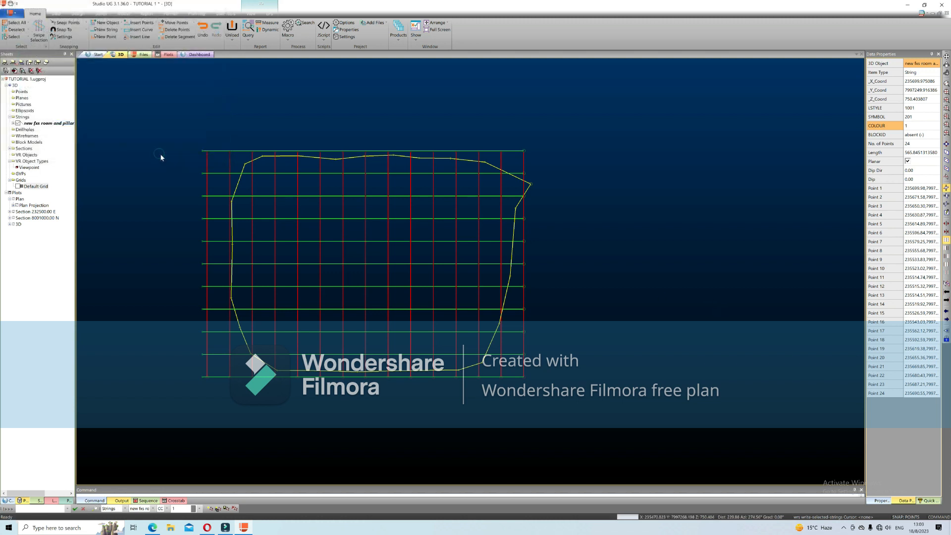
pyautogui.click(653, 319)
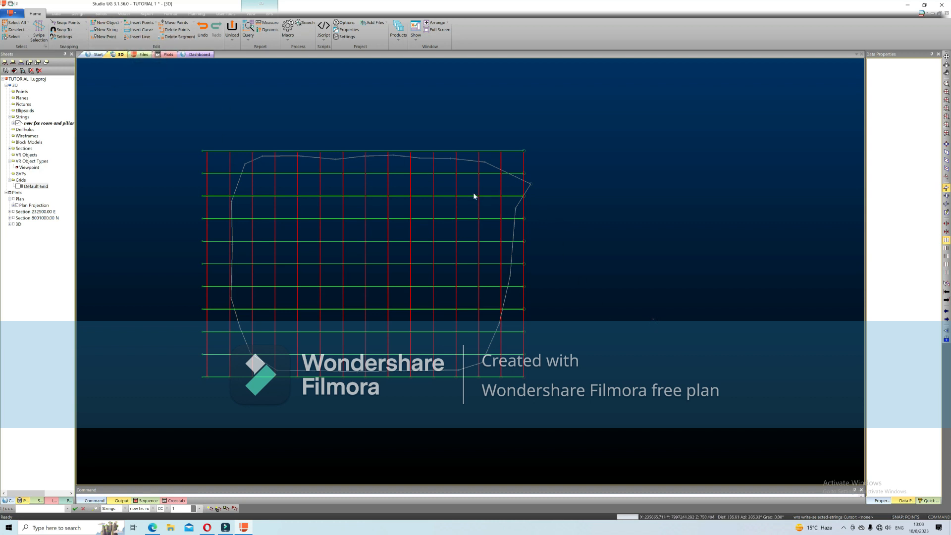
pyautogui.scroll(1, 473, 197)
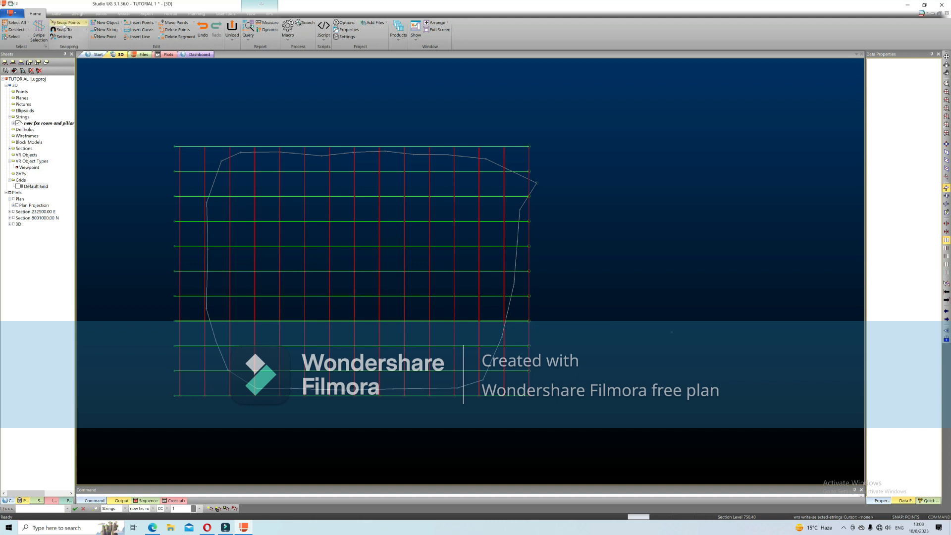
pyautogui.scroll(1, 555, 220)
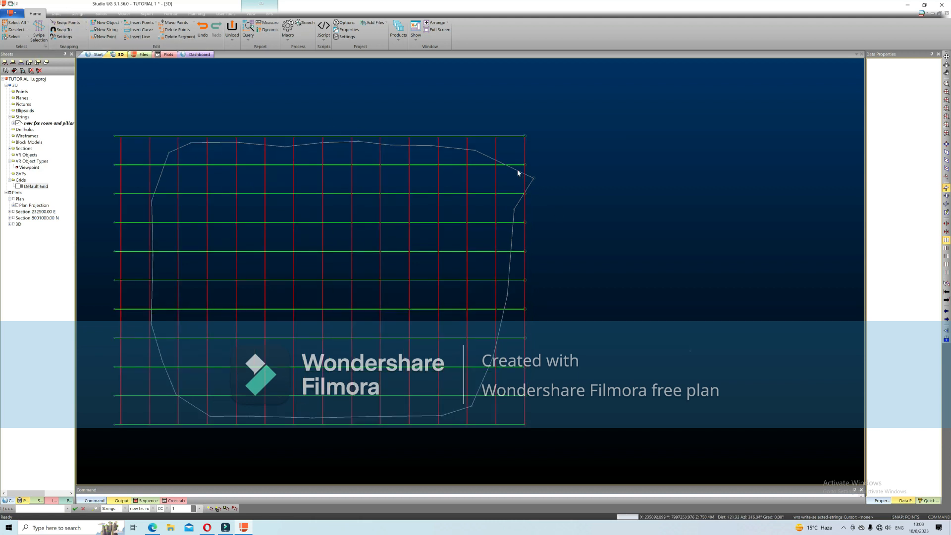
# - Select the traced boundary string and erase it from the new fxs room and pillar strings, leaving only the grid
pyautogui.click(516, 173)
pyautogui.rightClick(640, 199)
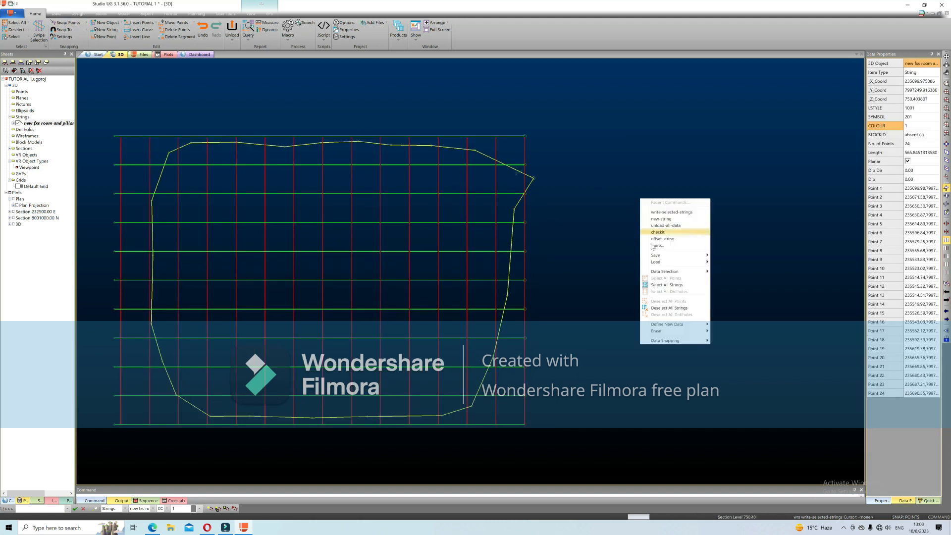
pyautogui.moveTo(685, 331)
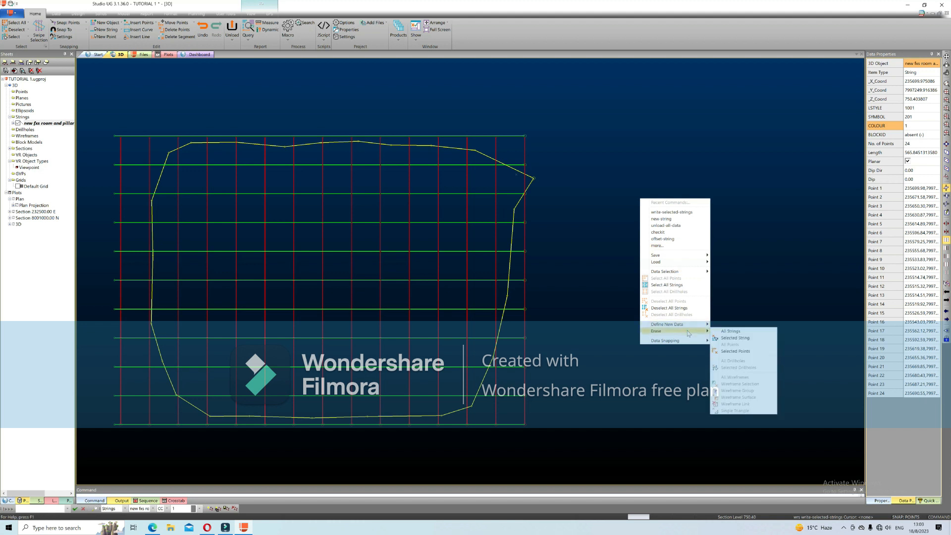
pyautogui.click(740, 352)
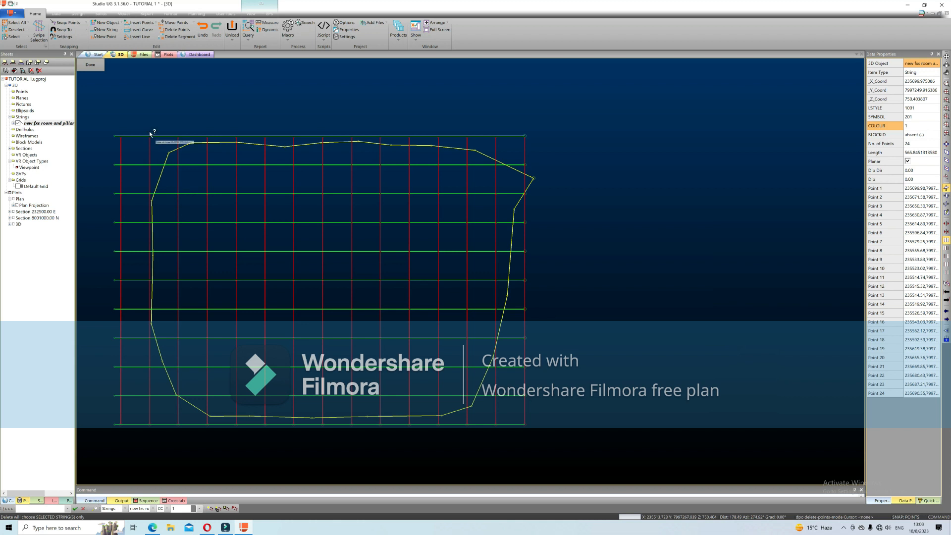
pyautogui.click(90, 65)
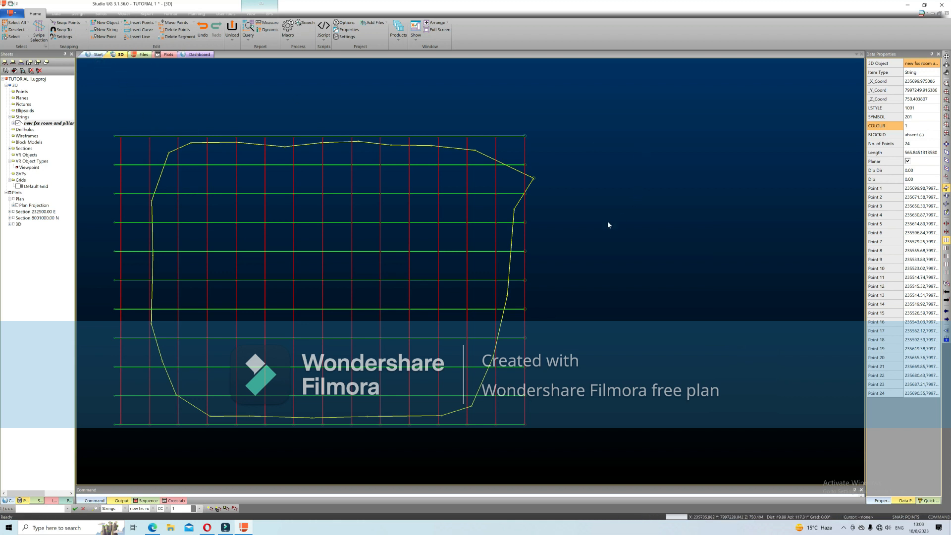
pyautogui.rightClick(607, 235)
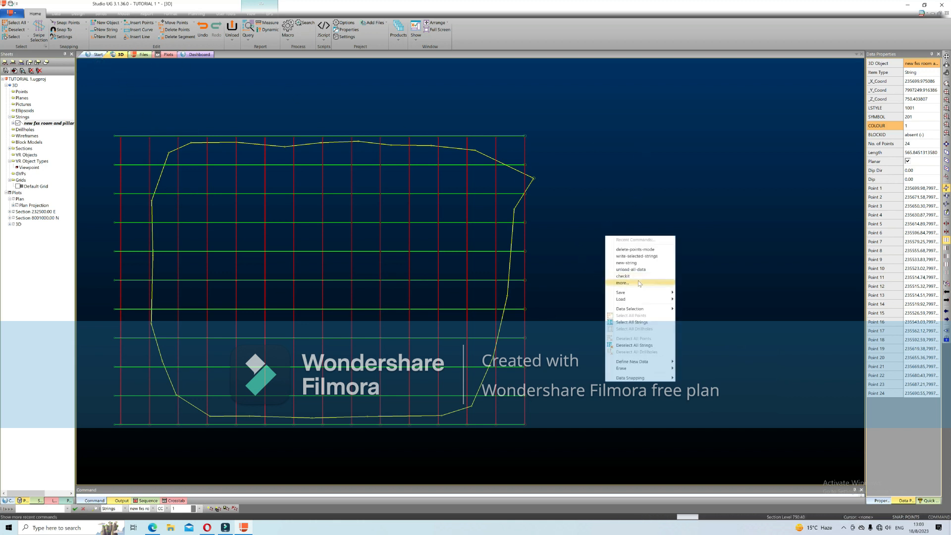
pyautogui.moveTo(652, 371)
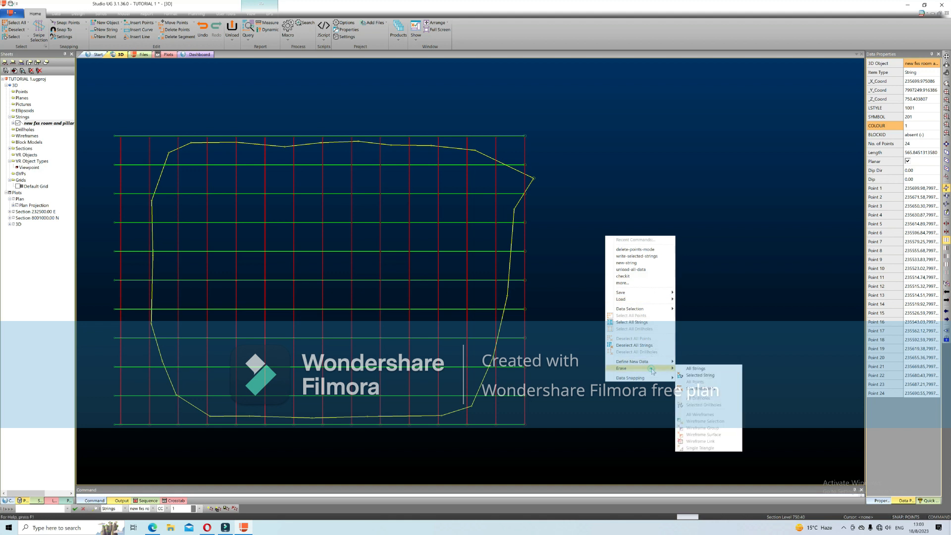
pyautogui.click(685, 372)
pyautogui.click(479, 279)
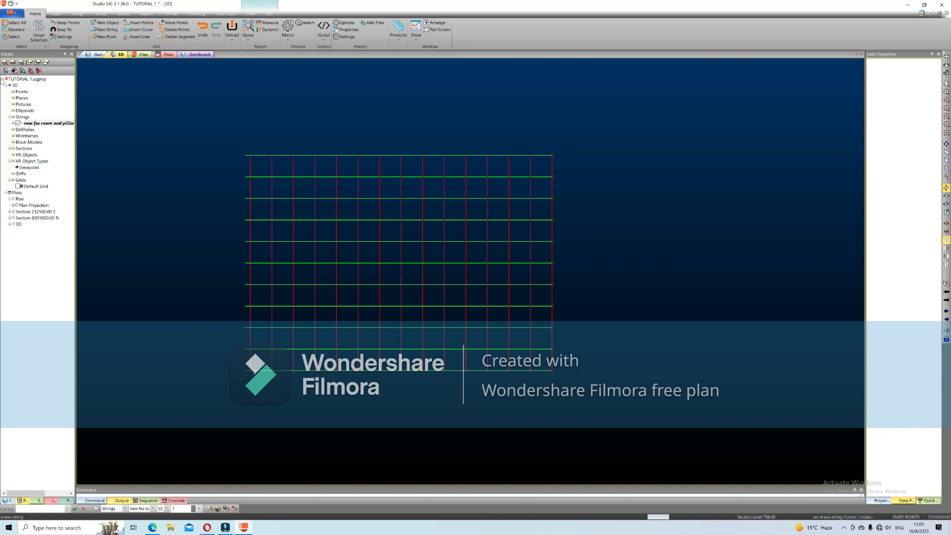
# - Unload all loaded data and confirm the unload
pyautogui.click(56, 13)
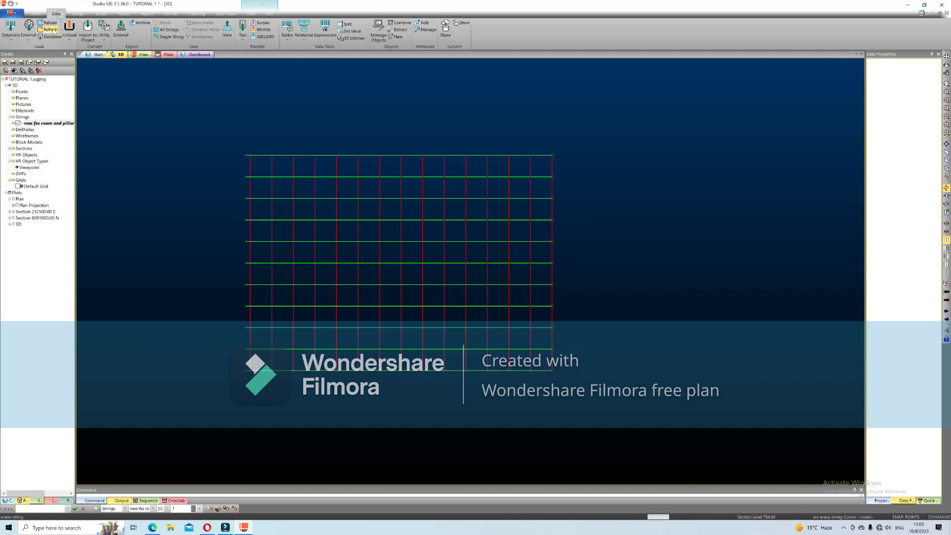
pyautogui.click(70, 30)
pyautogui.click(82, 48)
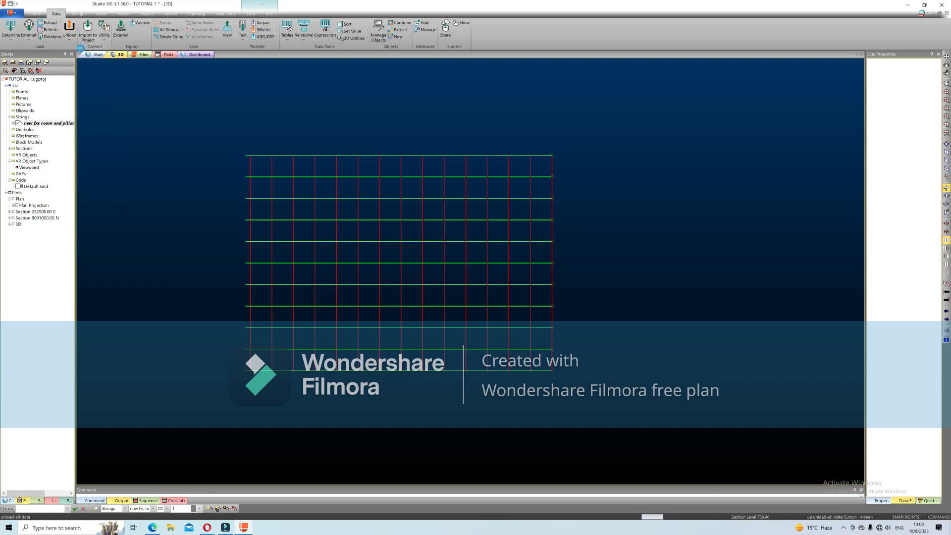
pyautogui.click(469, 280)
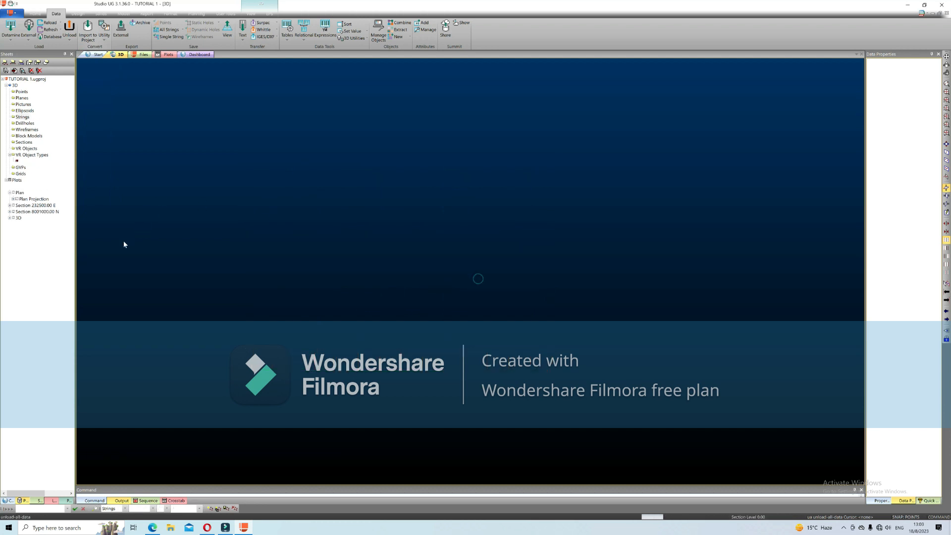
# - Load the DESIGN BOUNDARY strings from the project files into the 3D view
pyautogui.click(21, 500)
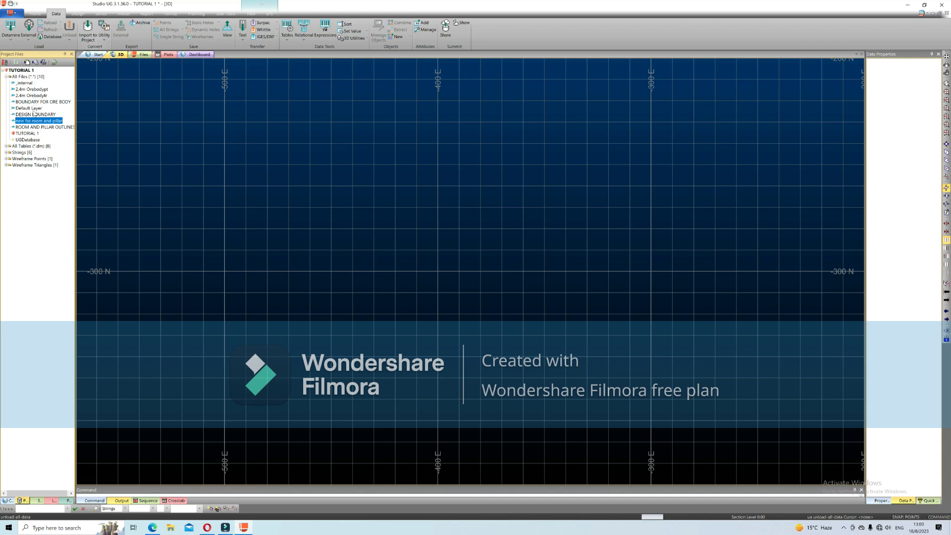
pyautogui.click(34, 115)
pyautogui.moveTo(34, 114); pyautogui.dragTo(374, 191)
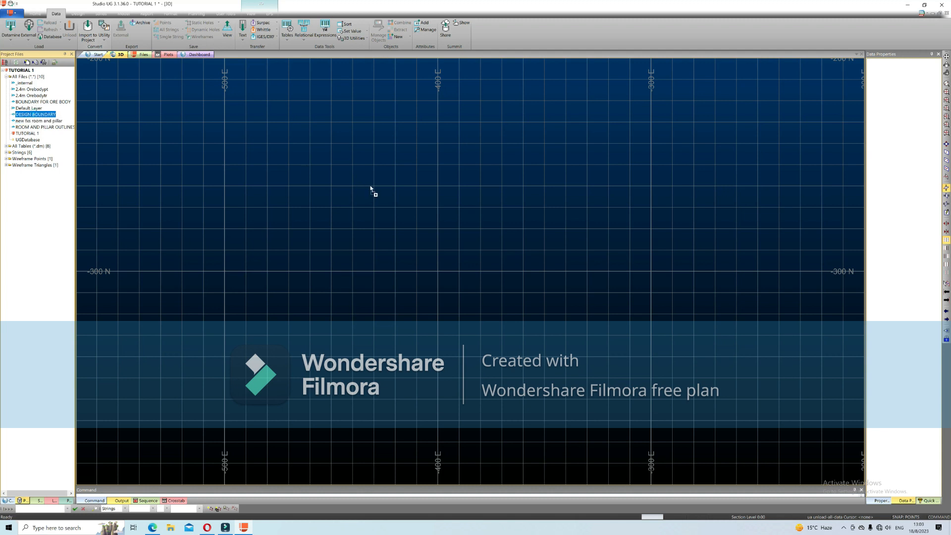
pyautogui.scroll(-1, 401, 327)
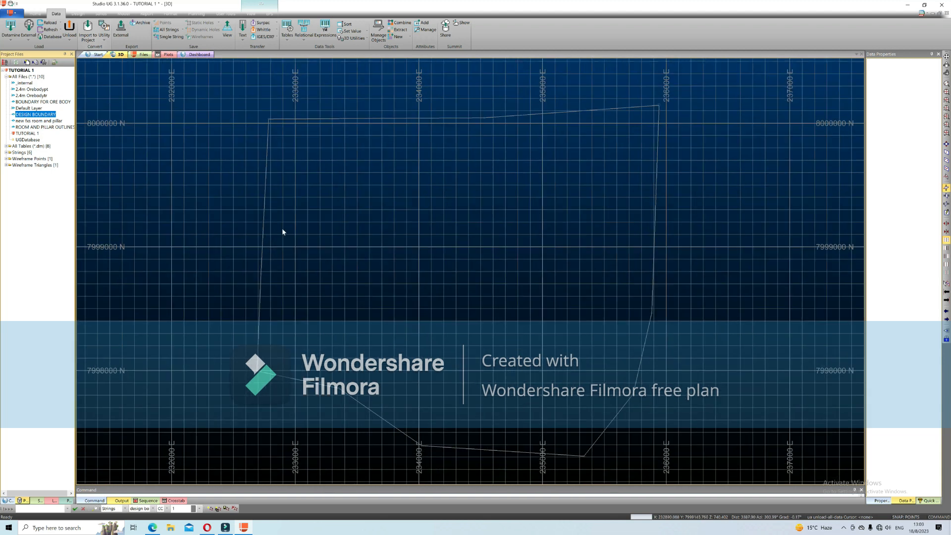
pyautogui.scroll(1, 284, 232)
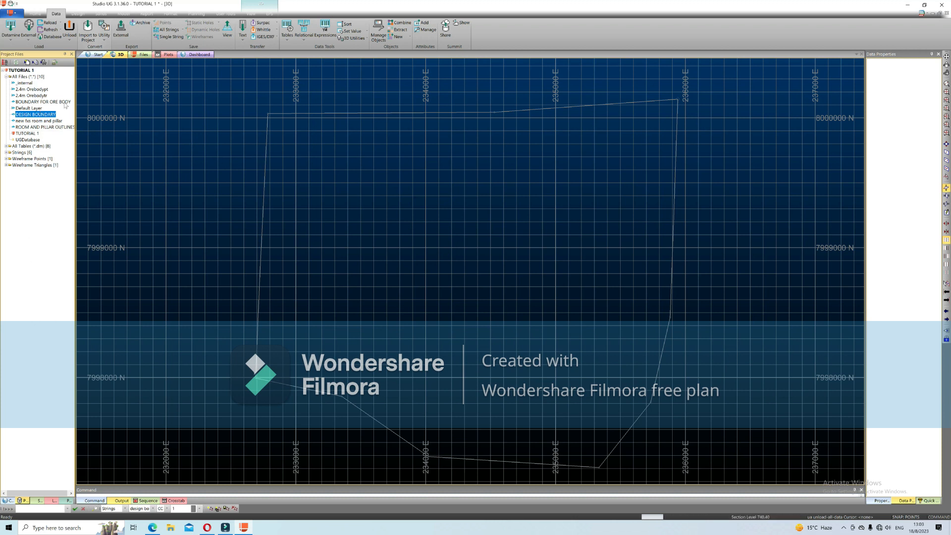
# - Unload all data and load the BOUNDARY FOR ORE BODY strings, with the default grid hidden and the string selected
pyautogui.click(66, 103)
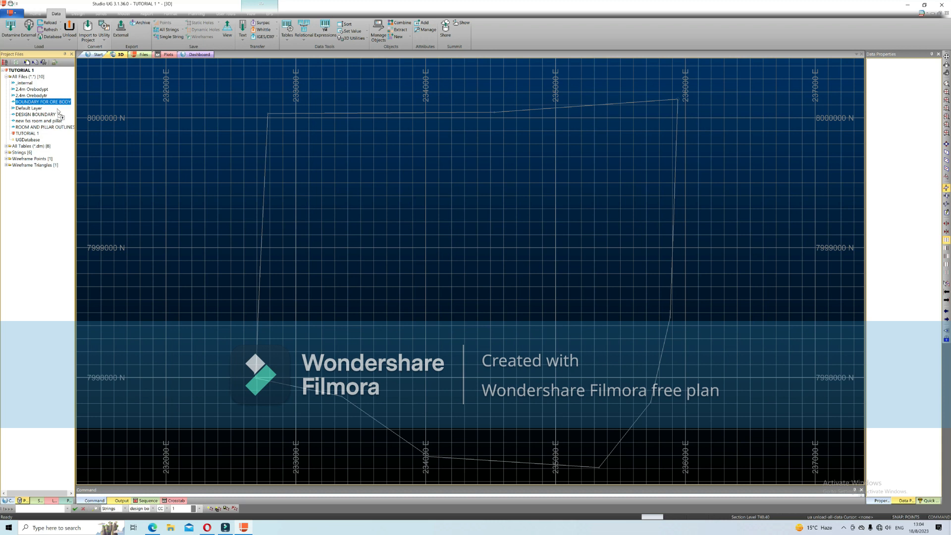
pyautogui.click(72, 39)
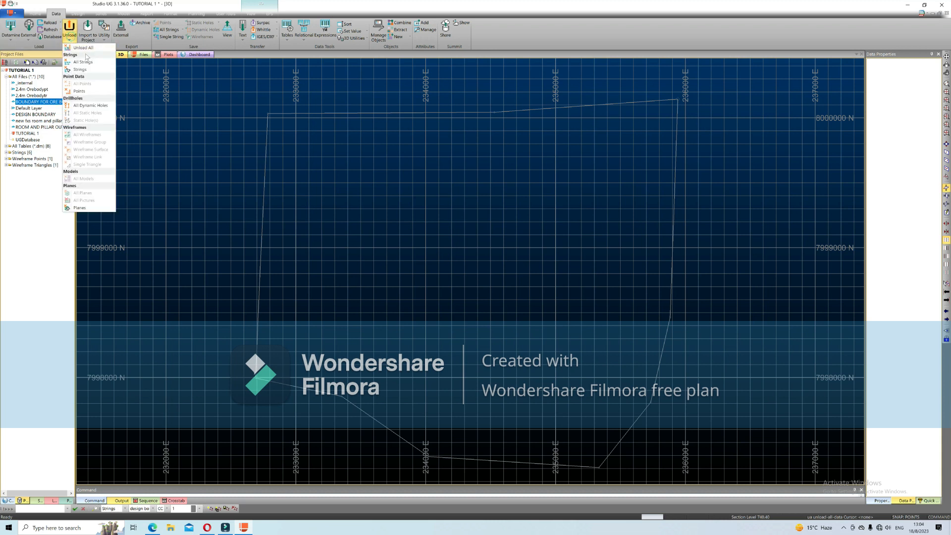
pyautogui.click(85, 47)
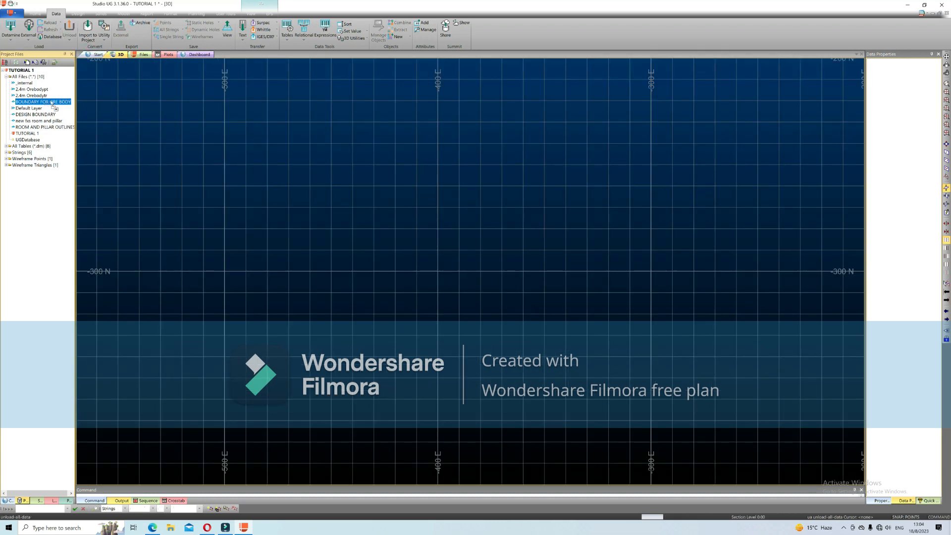
pyautogui.moveTo(366, 226); pyautogui.dragTo(450, 201)
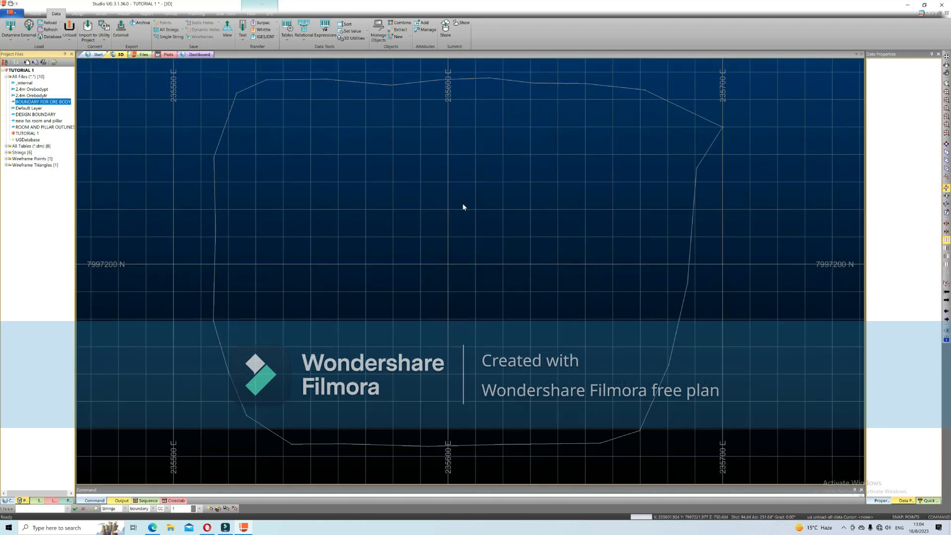
pyautogui.click(39, 500)
pyautogui.click(18, 186)
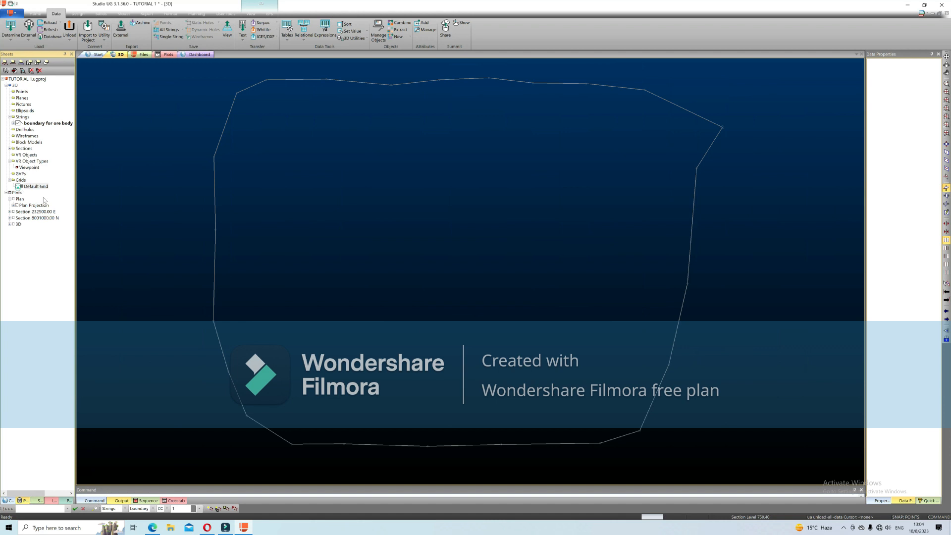
pyautogui.click(657, 245)
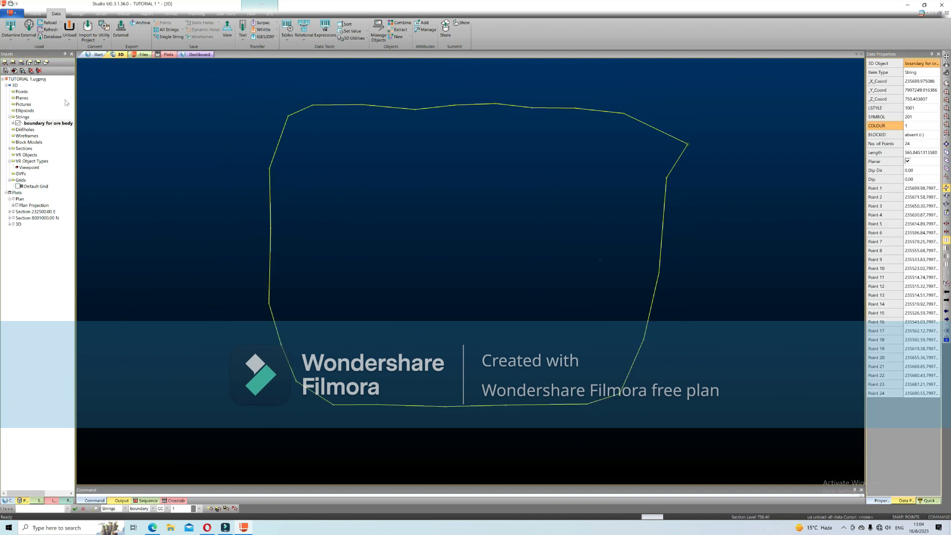
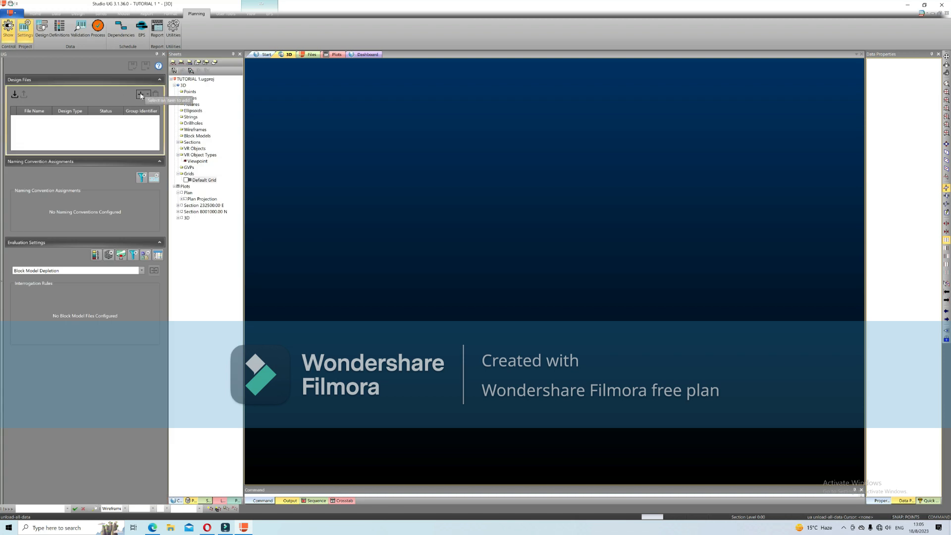
# - Add the new fxs room and pillar strings as a Fixed Cross Sectional design file and save the project settings
pyautogui.click(141, 95)
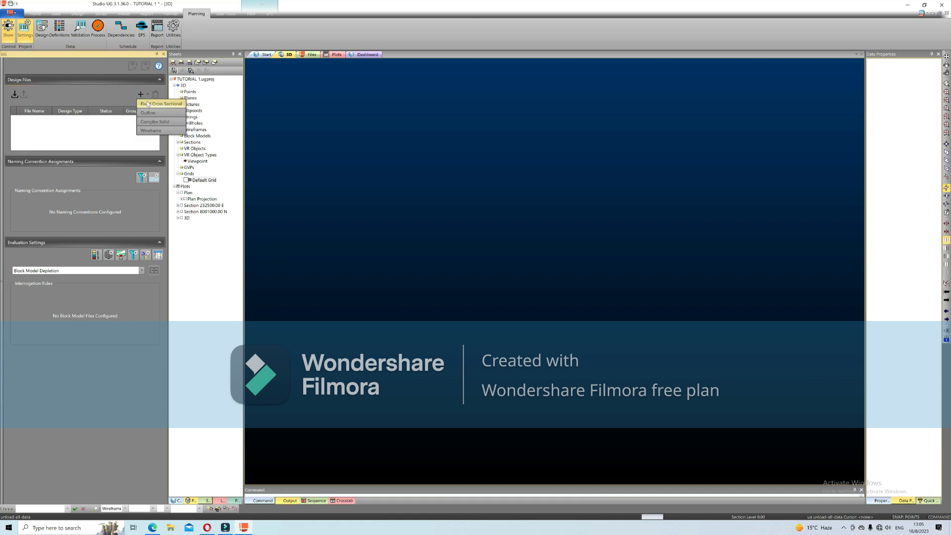
pyautogui.click(147, 103)
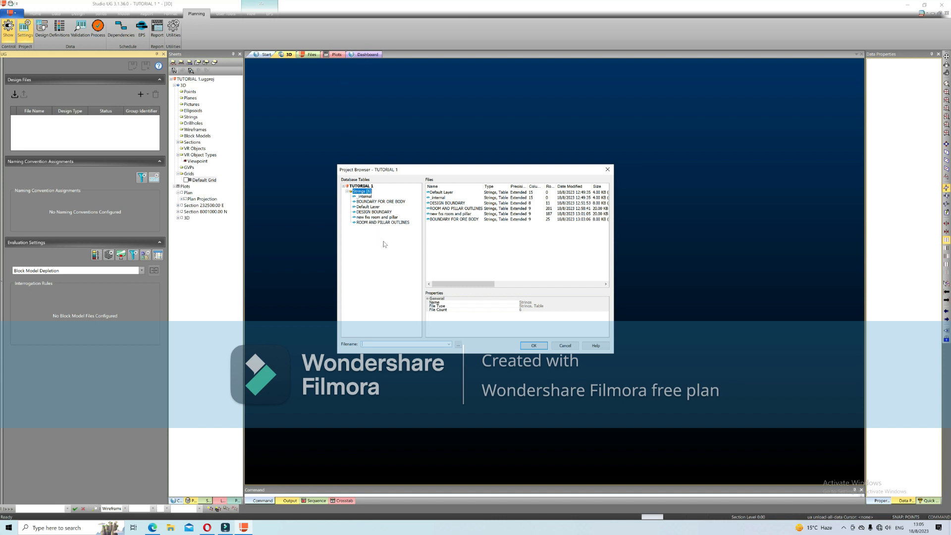
pyautogui.click(373, 217)
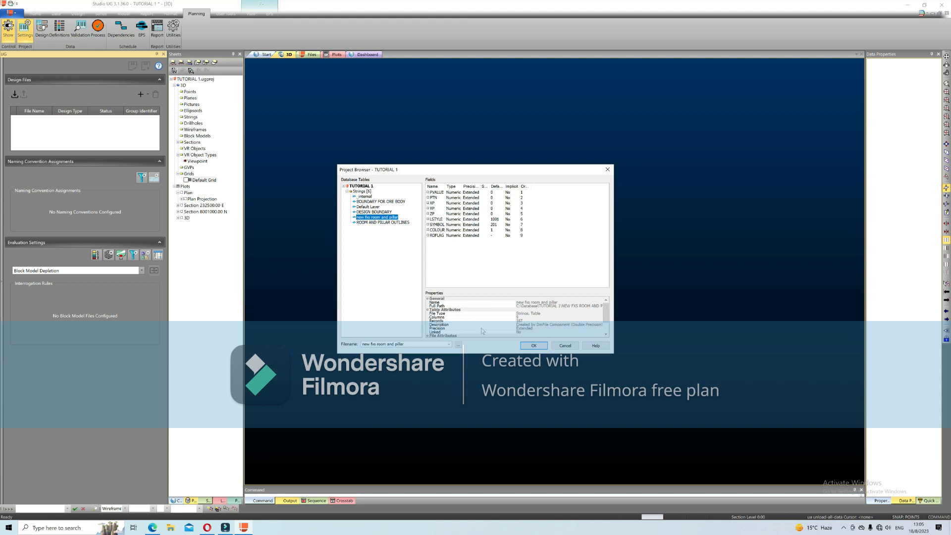
pyautogui.click(531, 346)
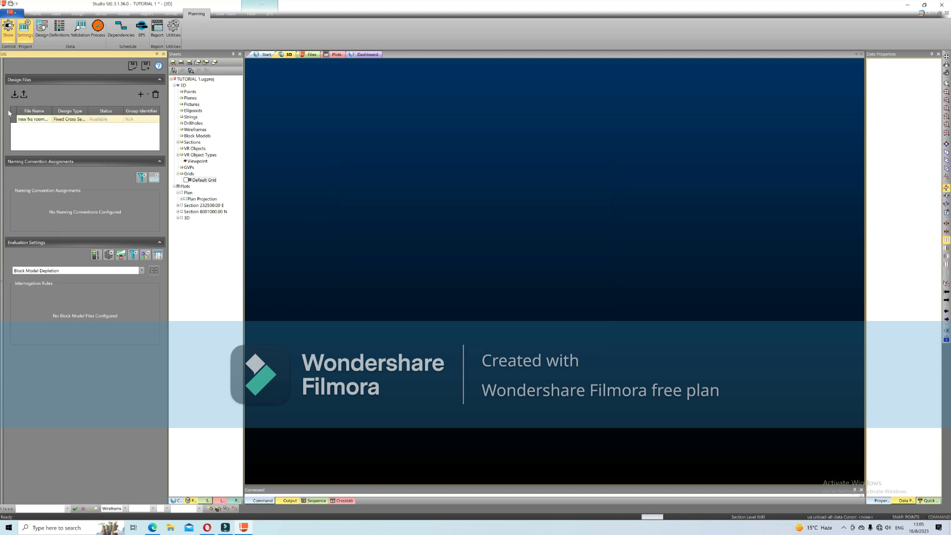
pyautogui.click(132, 66)
# - Load the planning design, add a new rule set to the automated design rules, and enter its name
pyautogui.click(49, 31)
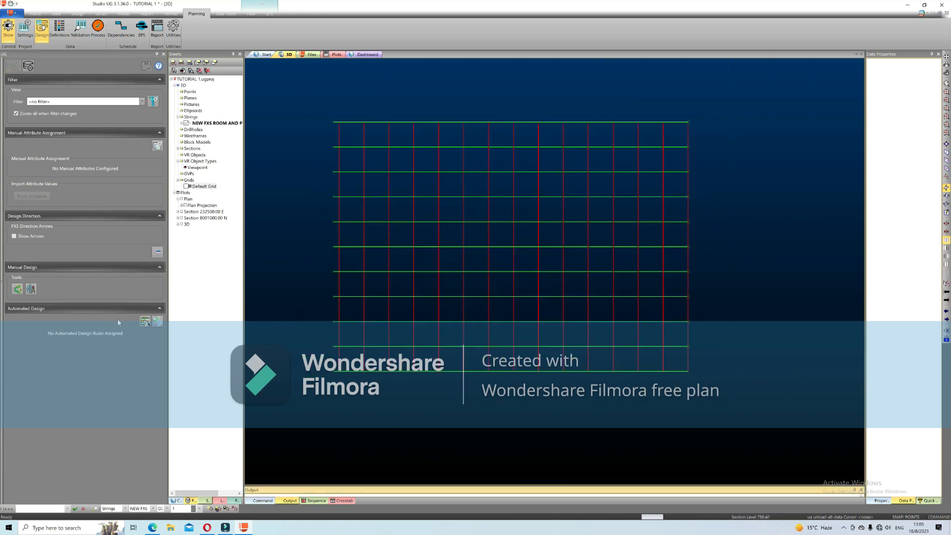
pyautogui.click(147, 326)
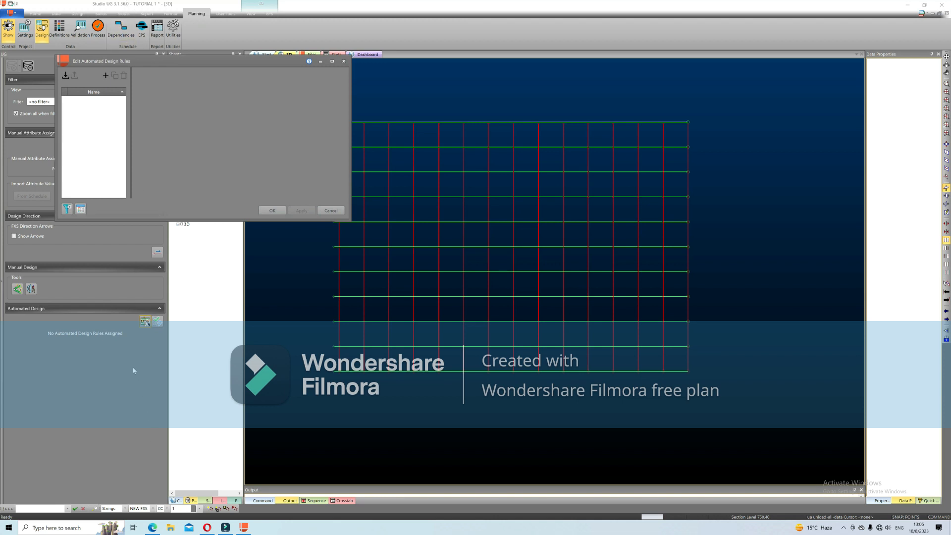
pyautogui.click(106, 76)
pyautogui.press('BackSpace')
pyautogui.write('ASHER')
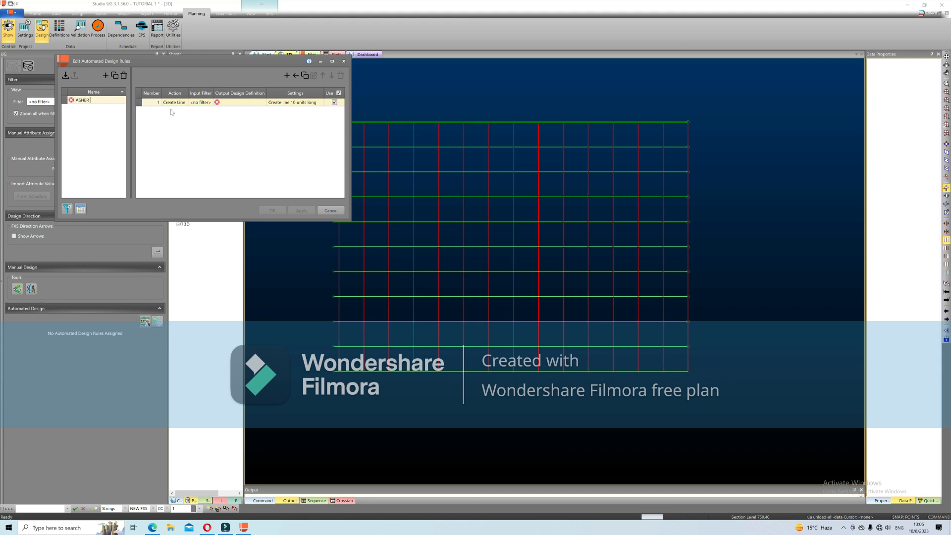
# - Set the rule's action to Project To Wireframe and its input filter to the *FXS design type
pyautogui.click(186, 102)
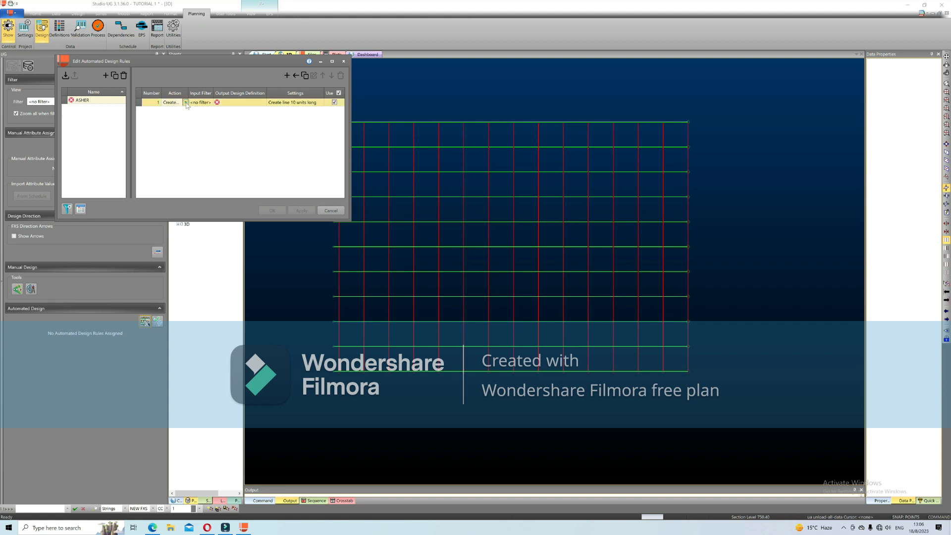
pyautogui.click(186, 102)
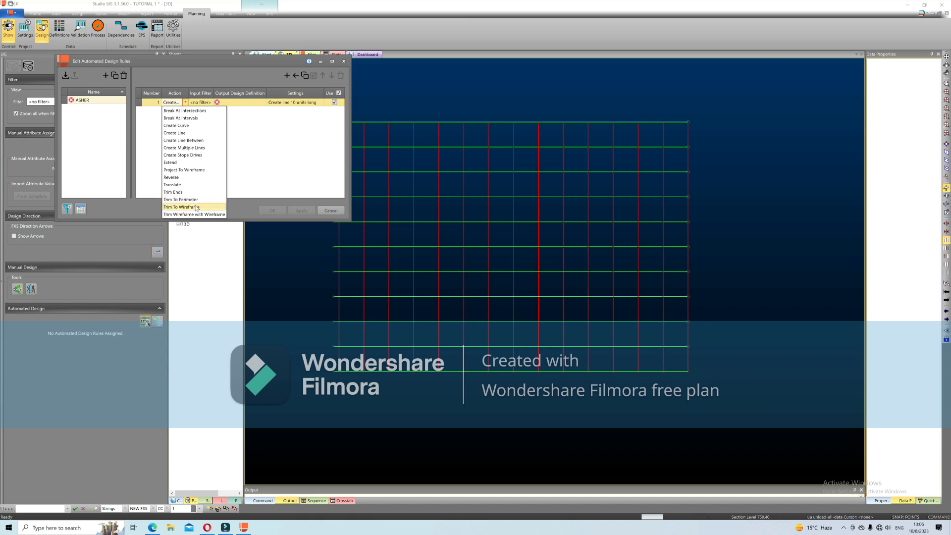
pyautogui.click(191, 170)
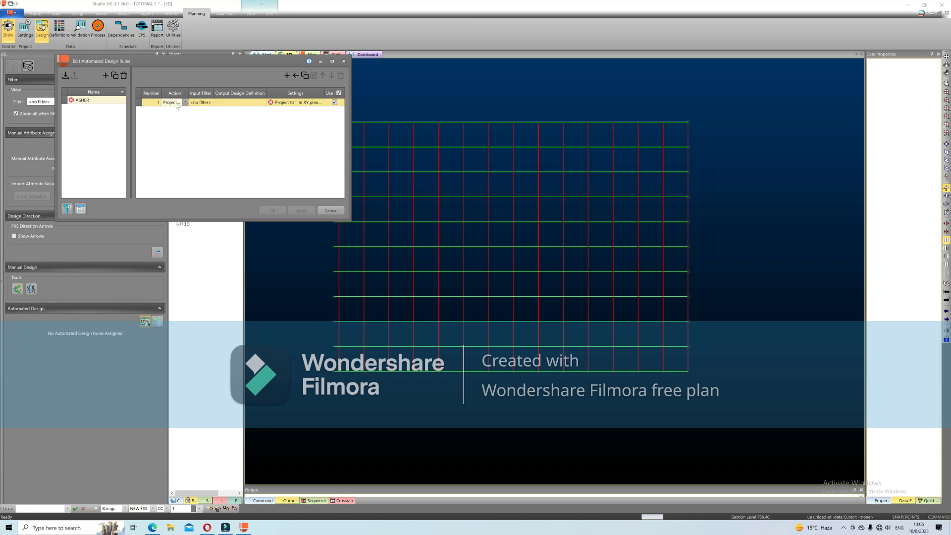
pyautogui.click(212, 102)
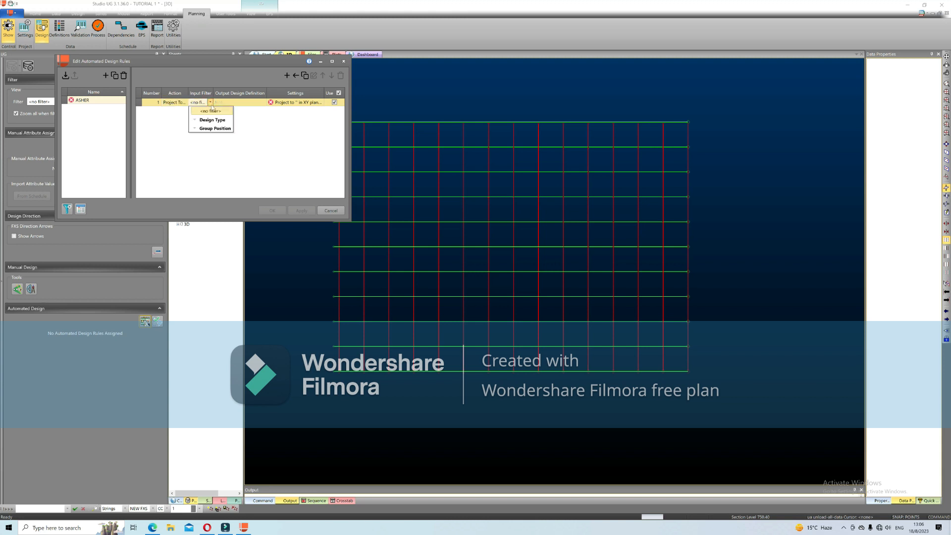
pyautogui.click(212, 121)
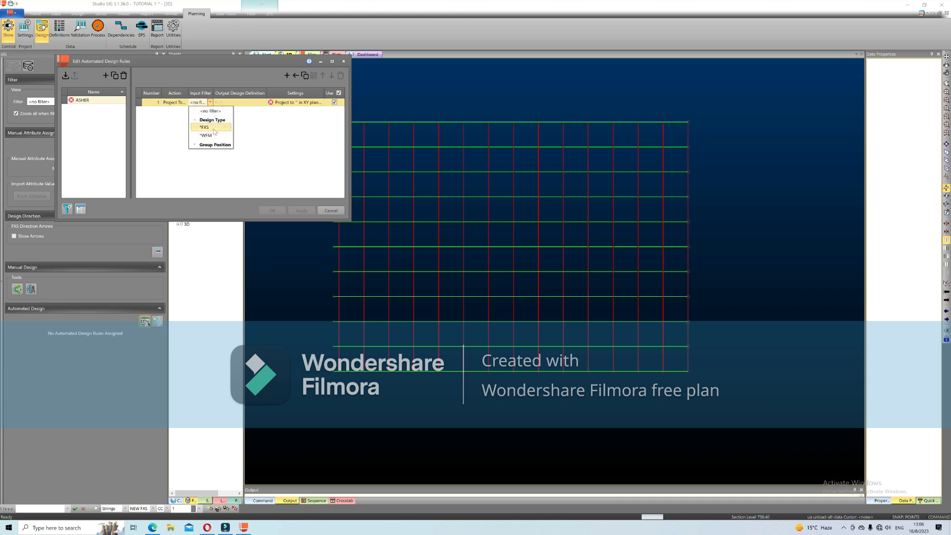
pyautogui.click(214, 128)
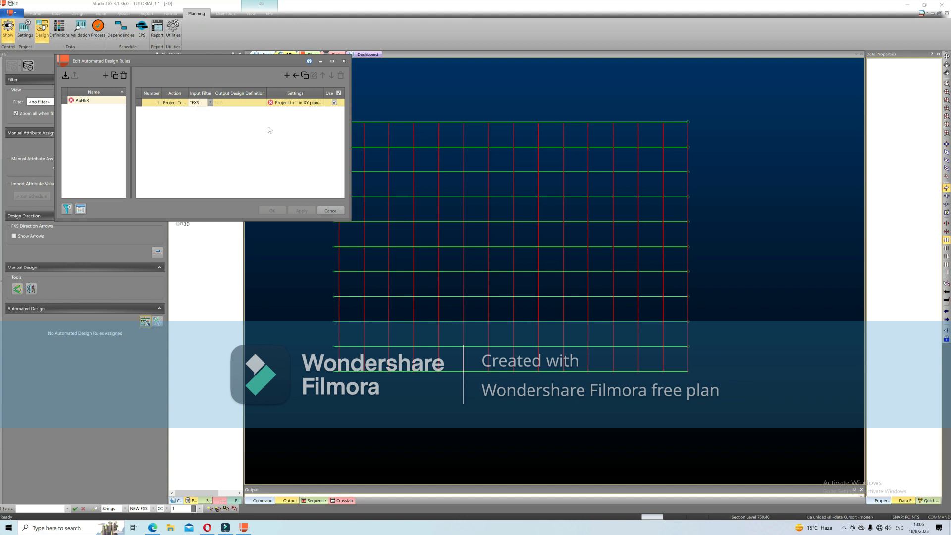
# - Set the rule to project onto the orebody for a room and pillar wireframe in the XY projection plane
pyautogui.click(311, 103)
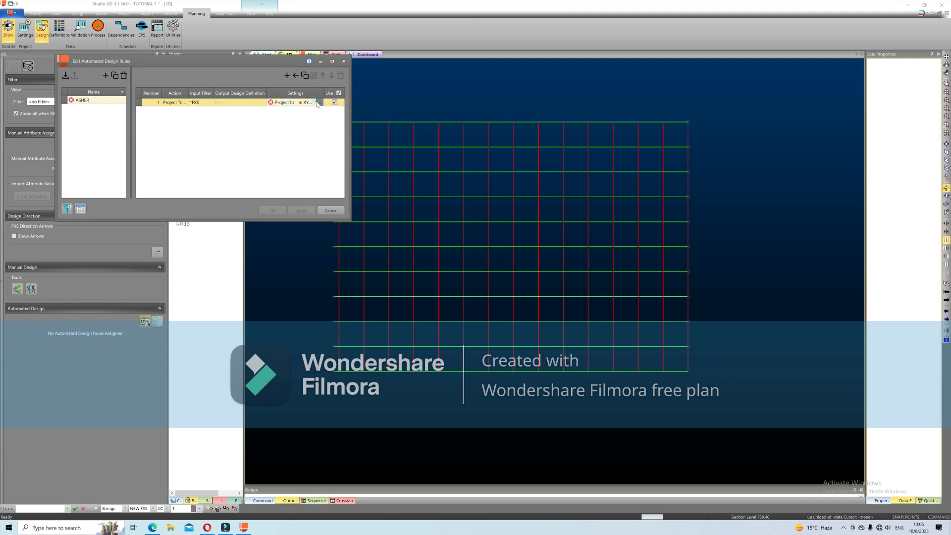
pyautogui.click(319, 102)
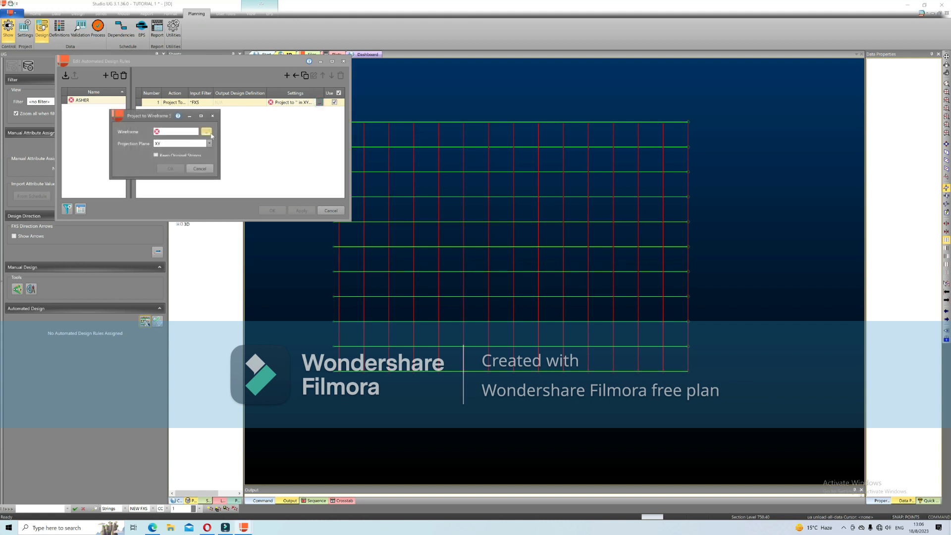
pyautogui.click(206, 131)
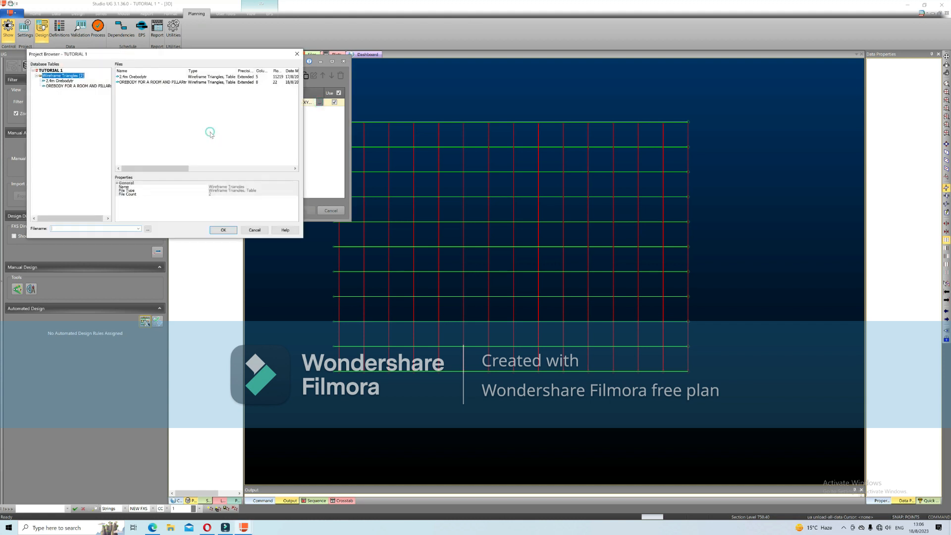
pyautogui.click(165, 82)
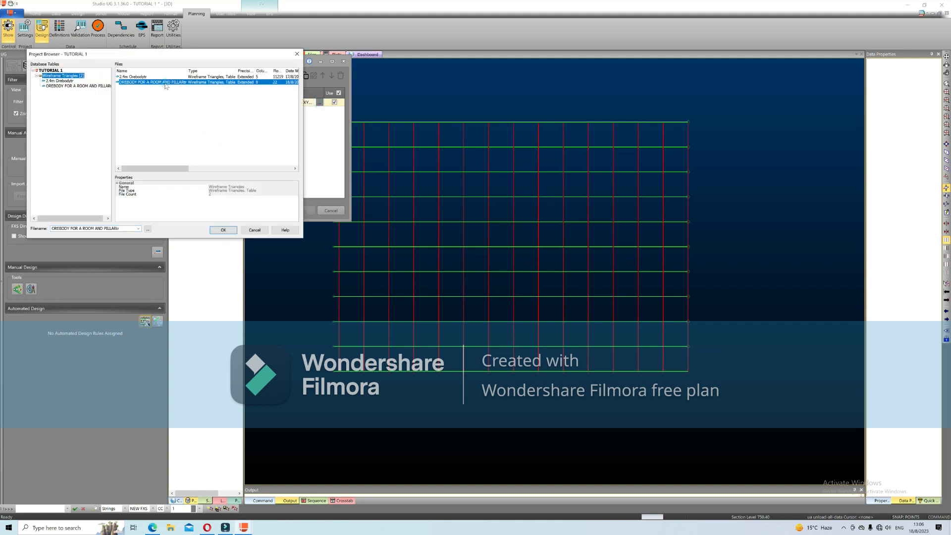
pyautogui.click(223, 231)
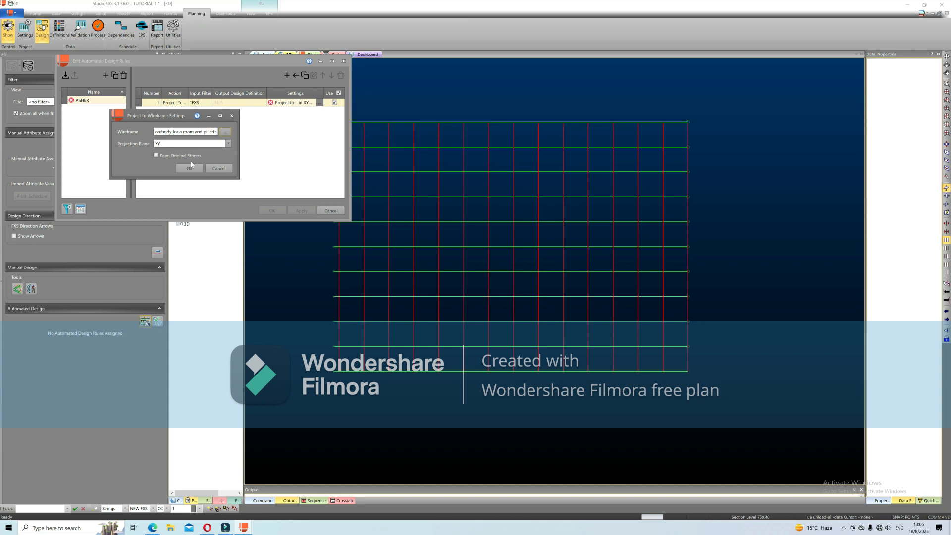
pyautogui.click(191, 168)
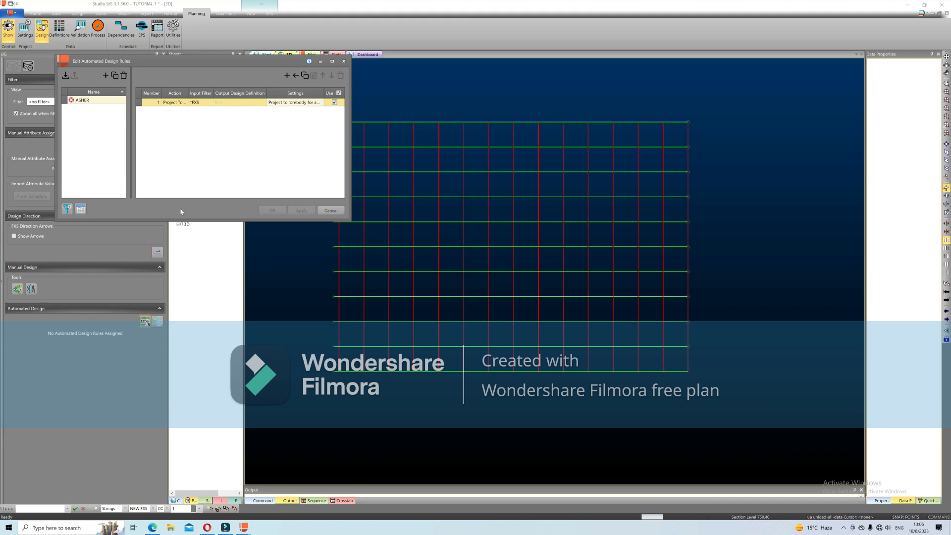
pyautogui.click(321, 61)
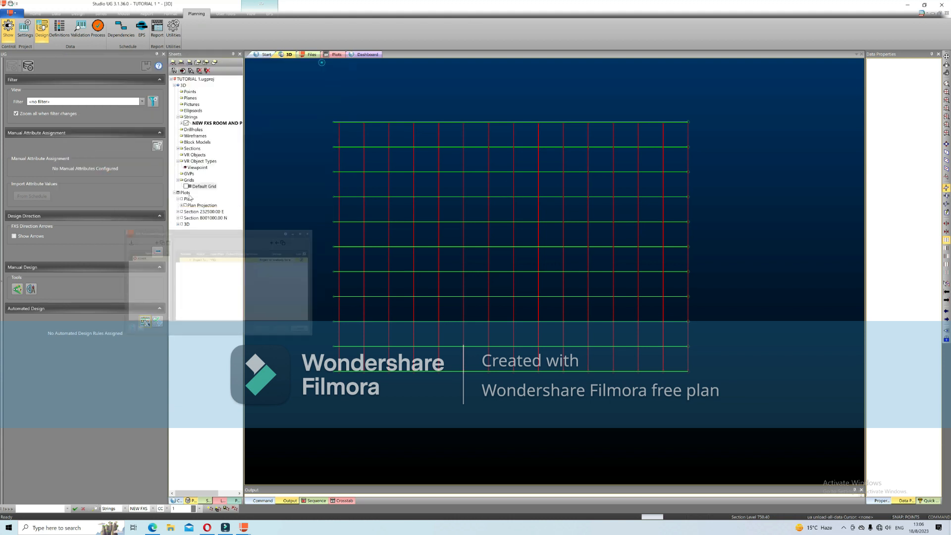
pyautogui.click(157, 322)
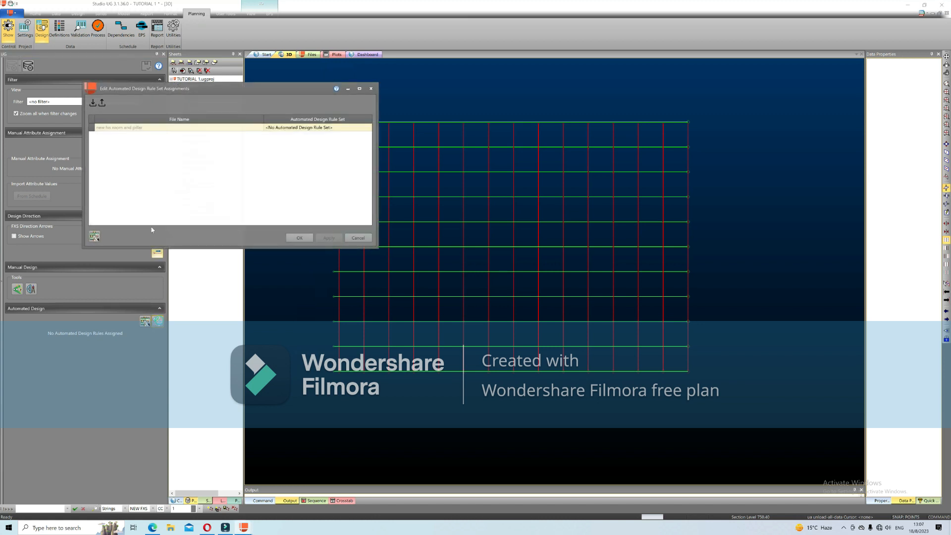
pyautogui.click(283, 129)
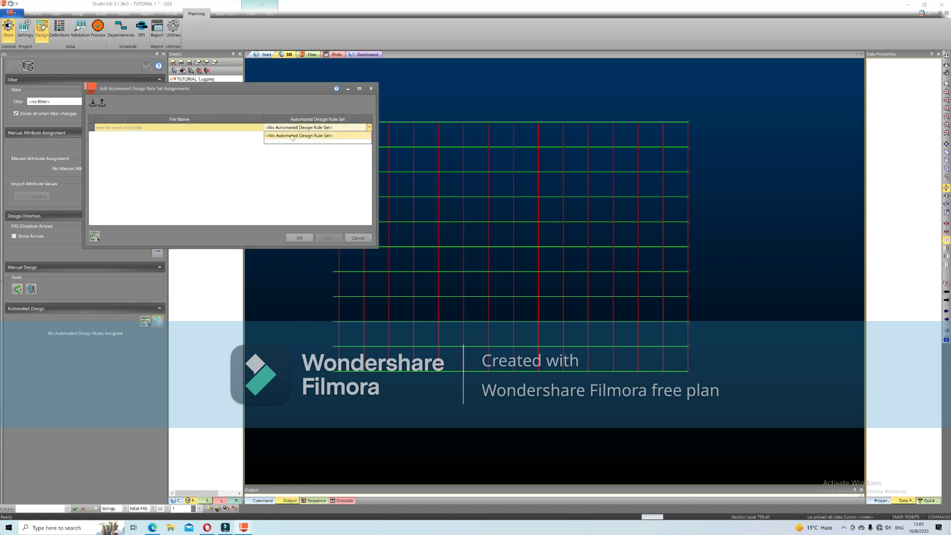
pyautogui.click(300, 236)
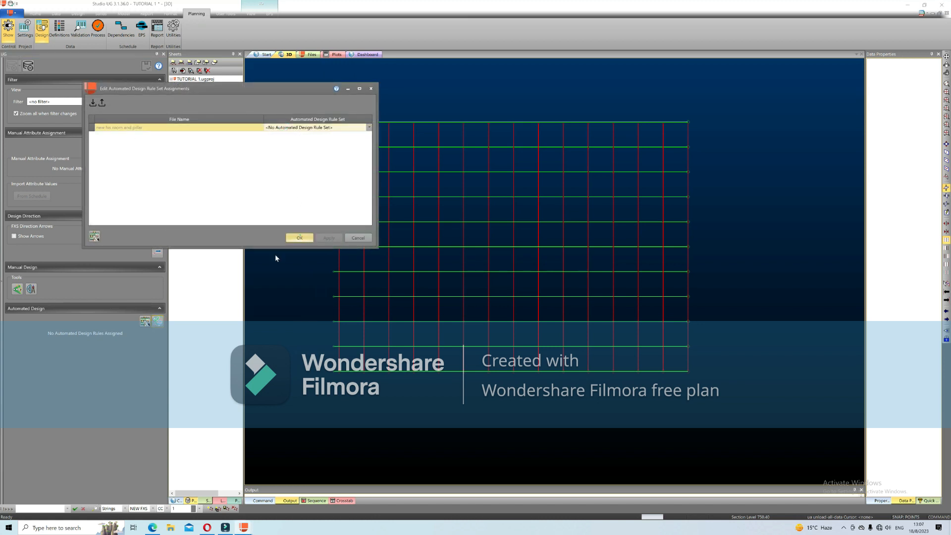
pyautogui.click(303, 237)
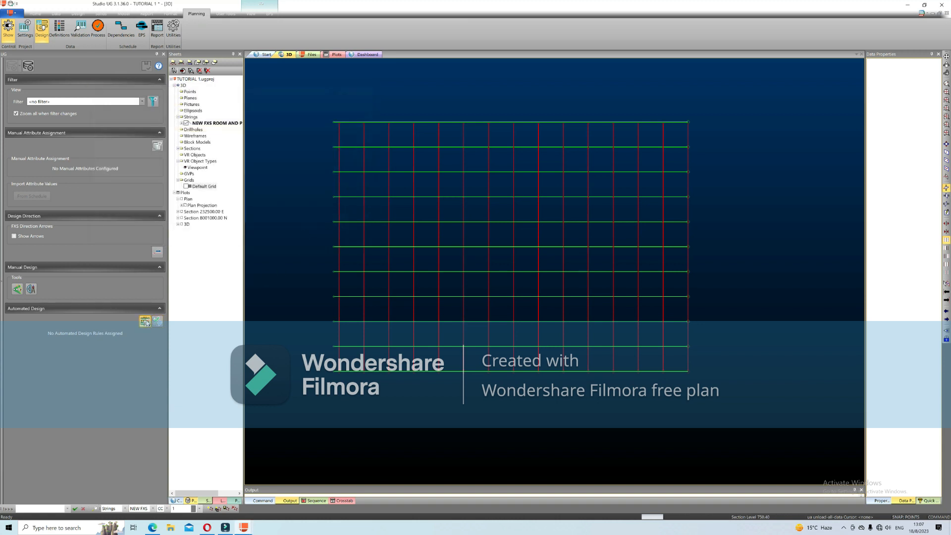
# - Correct the rule set's name by deleting its trailing character, and apply the automated design rules
pyautogui.click(145, 322)
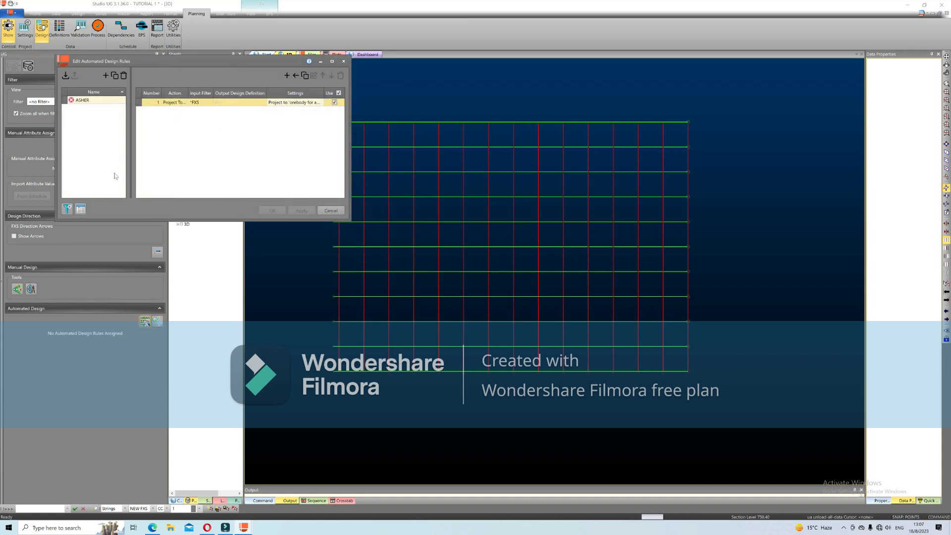
pyautogui.click(101, 100)
pyautogui.press('BackSpace')
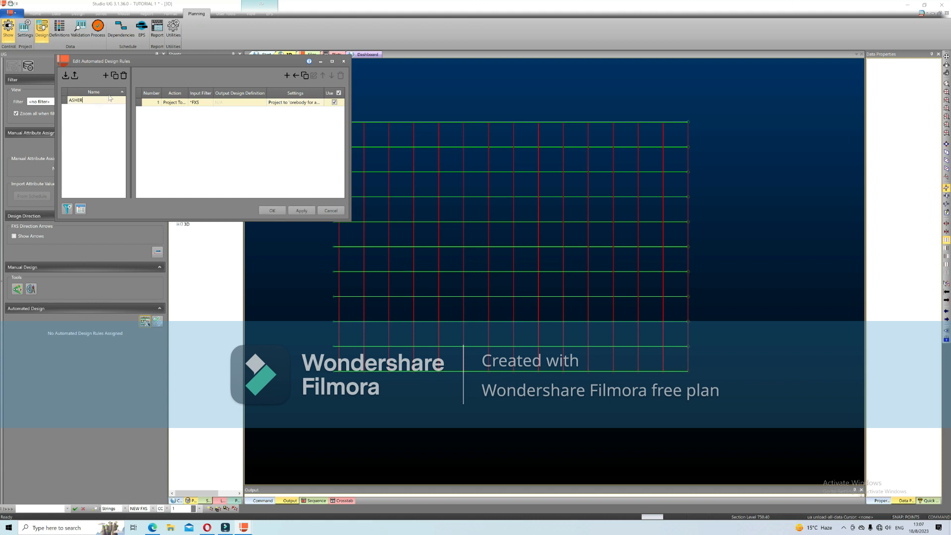
pyautogui.click(302, 211)
pyautogui.click(272, 210)
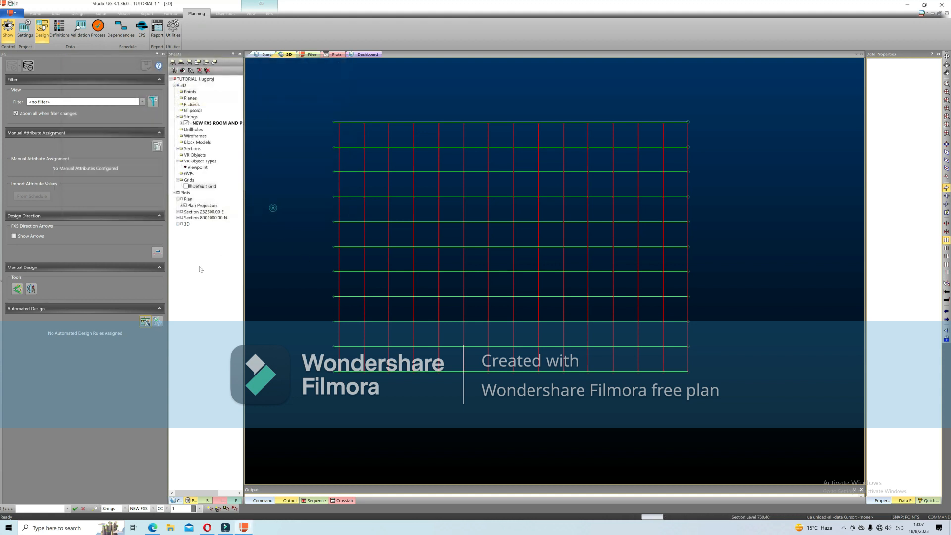
# - Assign the named automated design rule set to the new fxs room and pillar file and apply the assignment
pyautogui.click(158, 321)
pyautogui.click(320, 127)
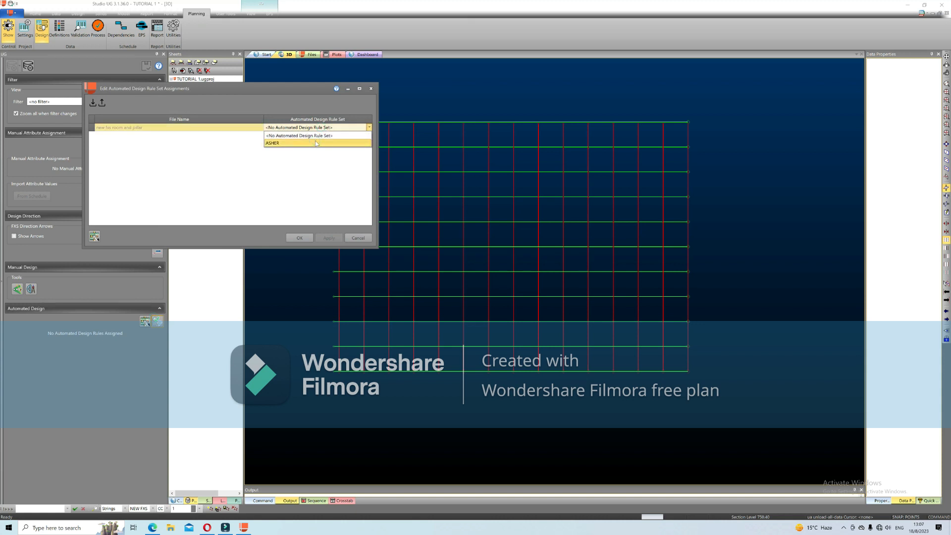
pyautogui.click(316, 143)
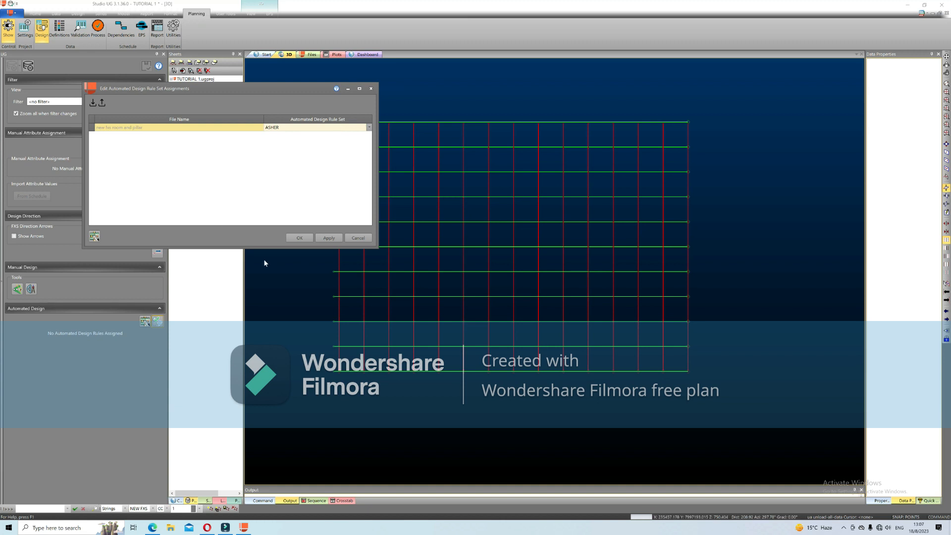
pyautogui.click(329, 238)
pyautogui.click(300, 239)
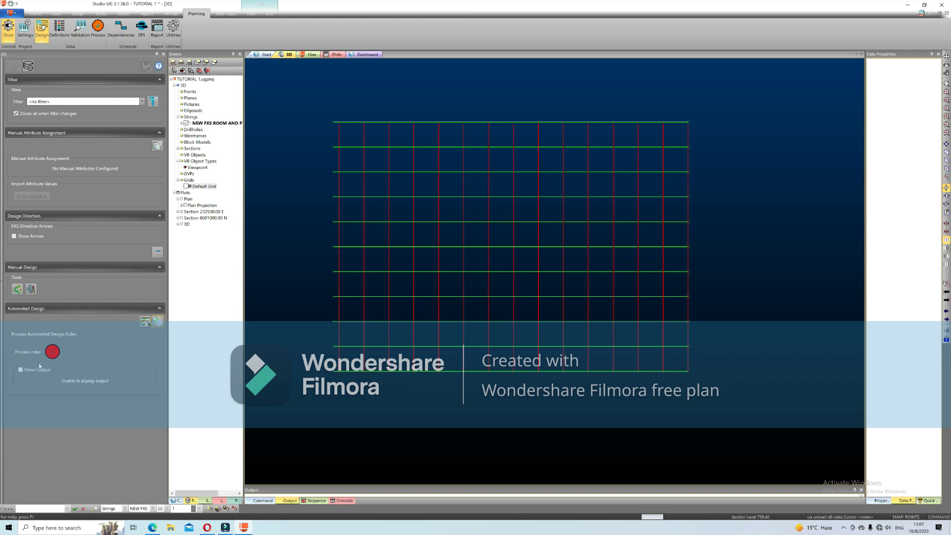
# - Process the automated design rules to project the grid strings, inspect the result in 3D, and save the design
pyautogui.click(52, 351)
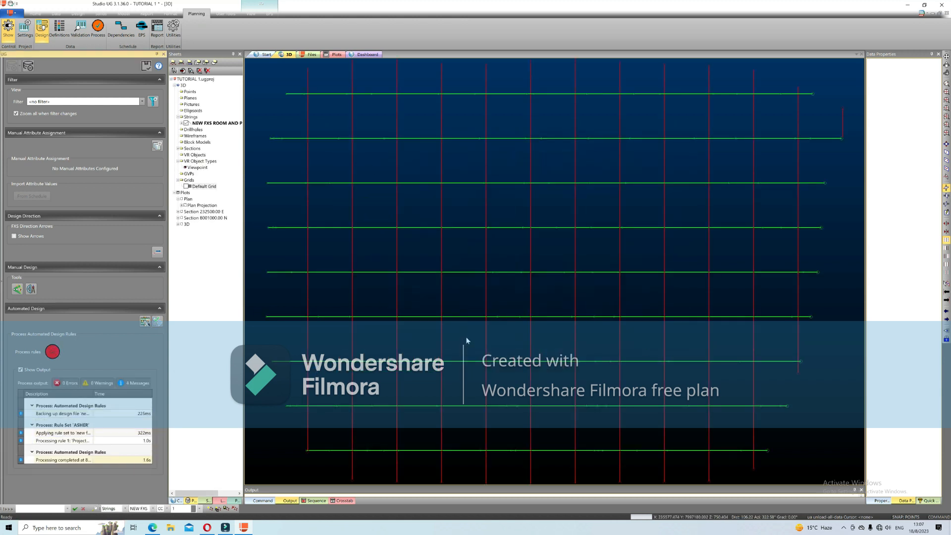
pyautogui.scroll(-1, 466, 336)
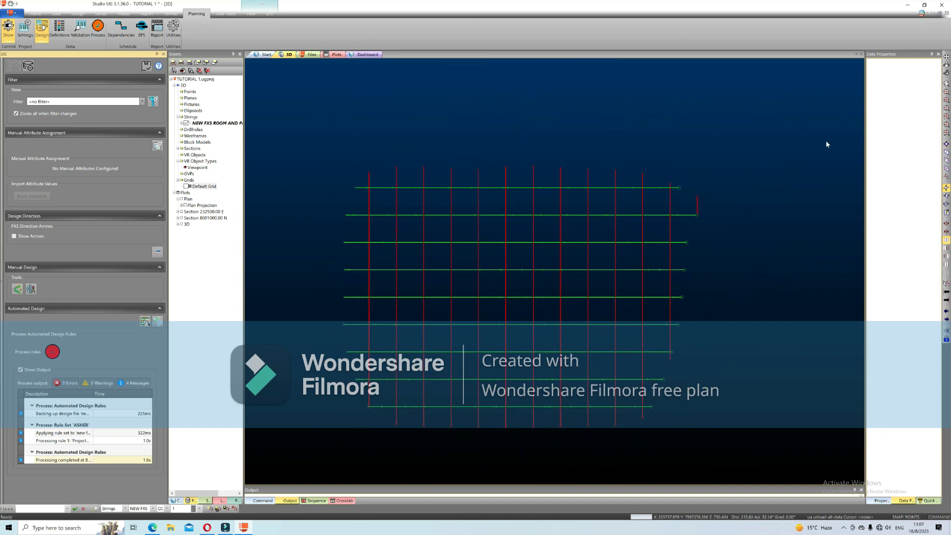
pyautogui.scroll(-1, 656, 269)
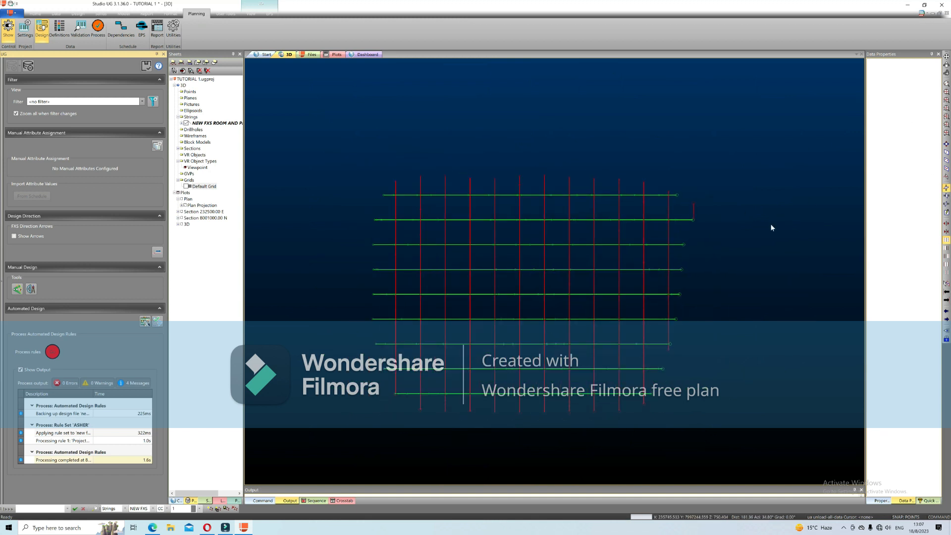
pyautogui.click(946, 73)
pyautogui.moveTo(655, 295); pyautogui.dragTo(742, 369)
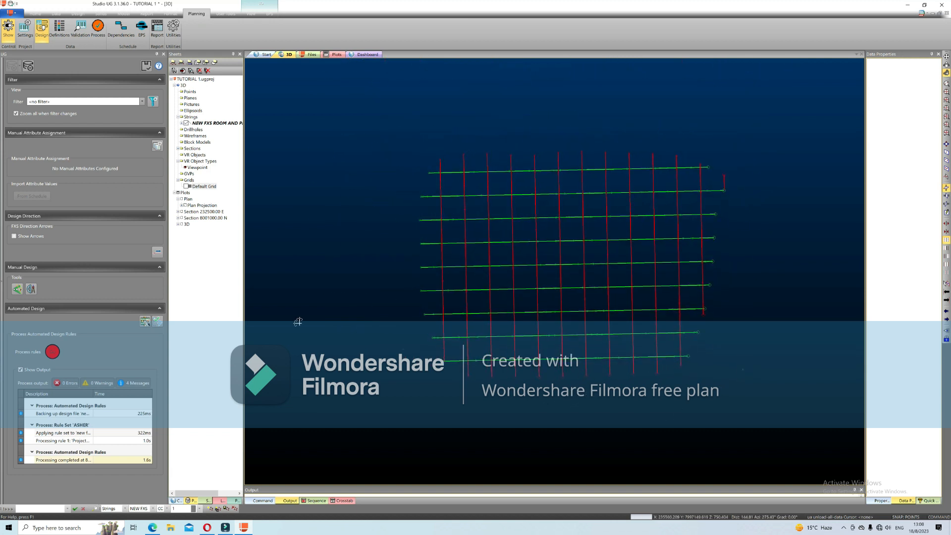
pyautogui.click(146, 66)
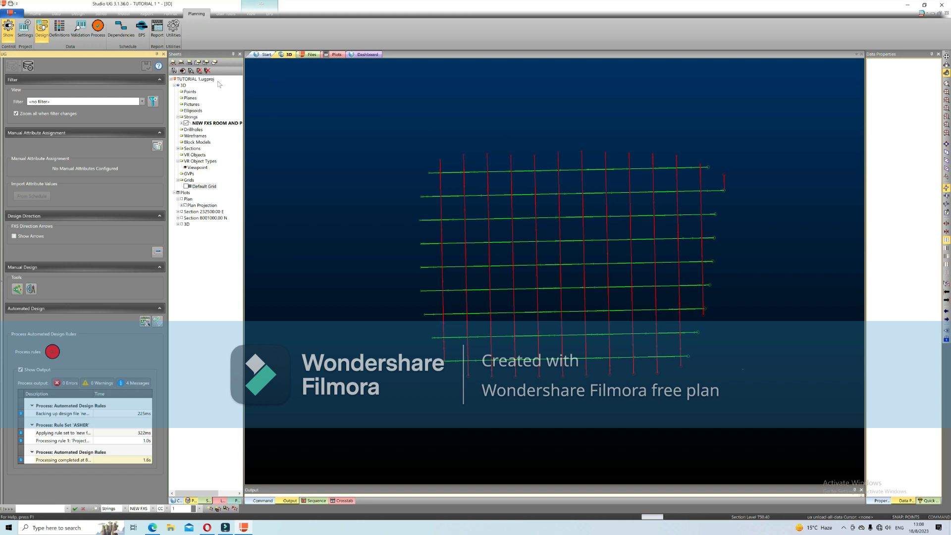
# - Generate the FXS design definitions automatically from the NEW FXS ROOM AND PILLAR file
pyautogui.click(59, 35)
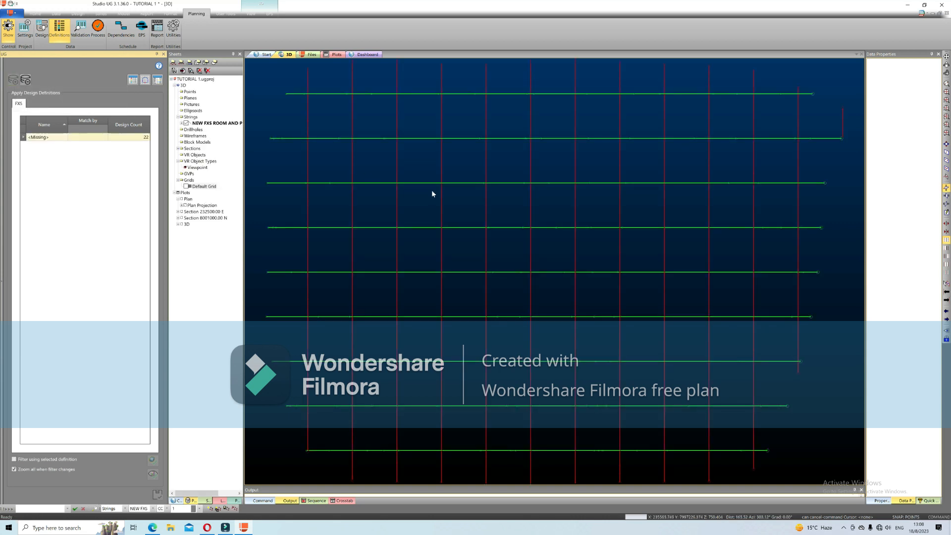
pyautogui.scroll(-1, 433, 195)
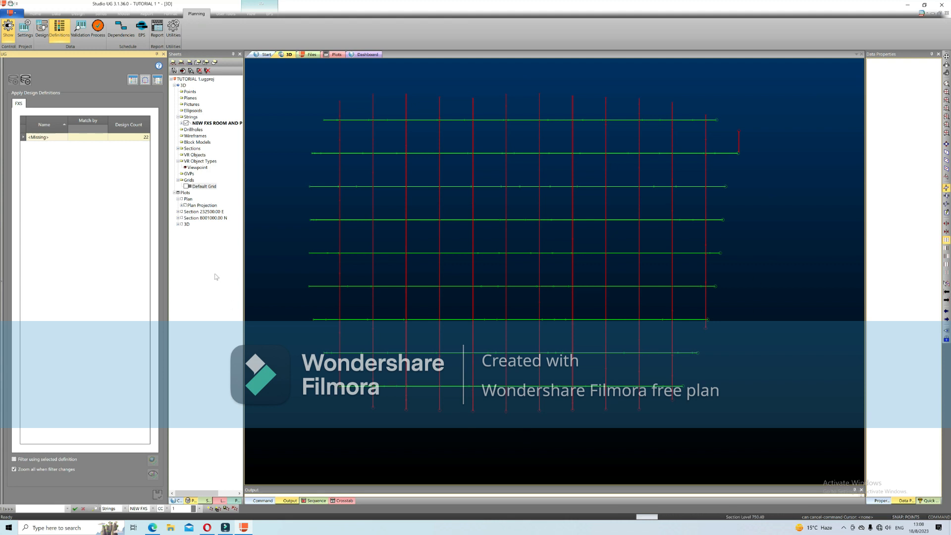
pyautogui.click(133, 79)
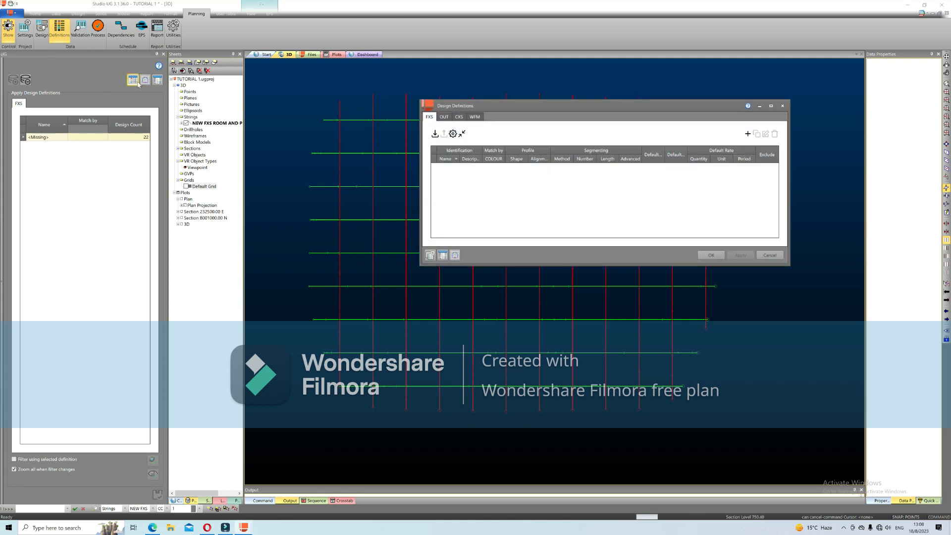
pyautogui.click(452, 134)
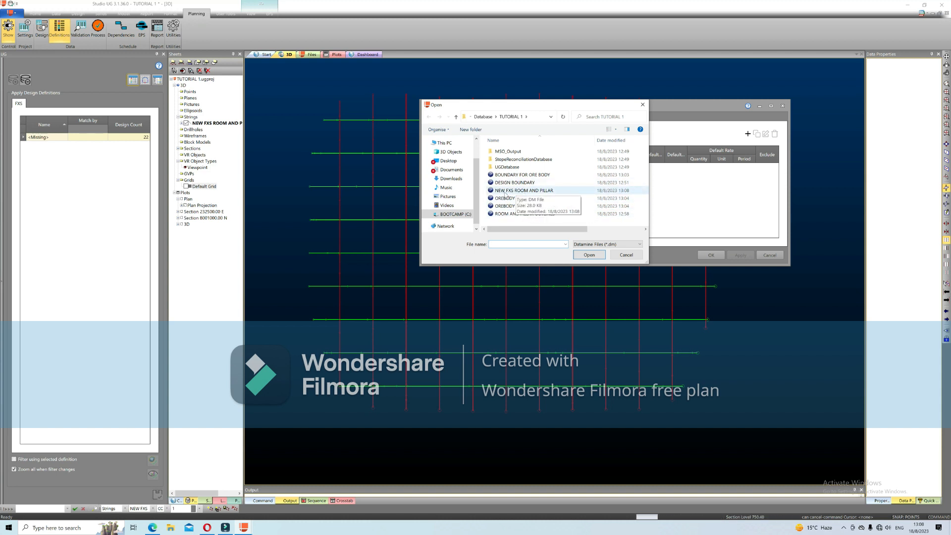
pyautogui.click(505, 193)
pyautogui.click(592, 254)
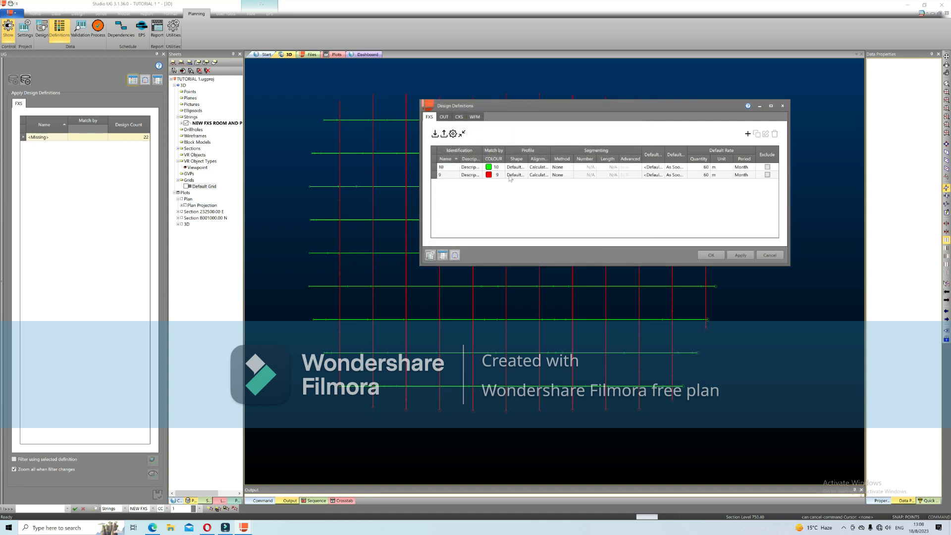
# - Rename the green colour 10 definition as ROOM 1 and the red colour 9 definition as R2
pyautogui.click(479, 167)
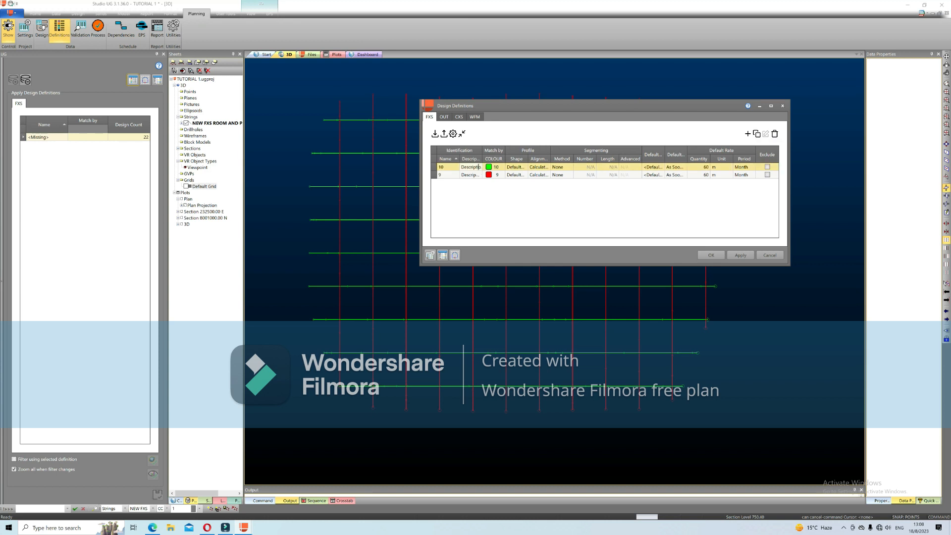
pyautogui.click(447, 170)
pyautogui.press('BackSpace')
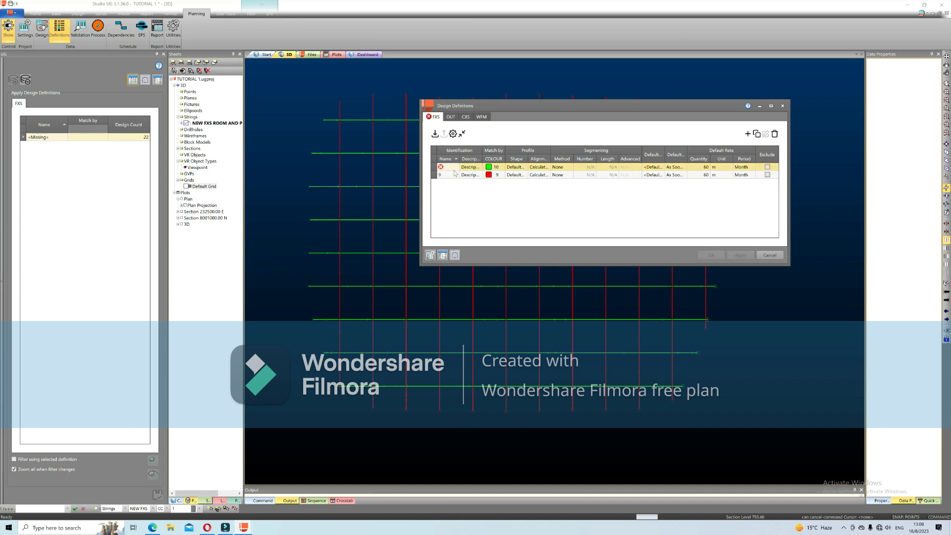
pyautogui.write('ROOM 1')
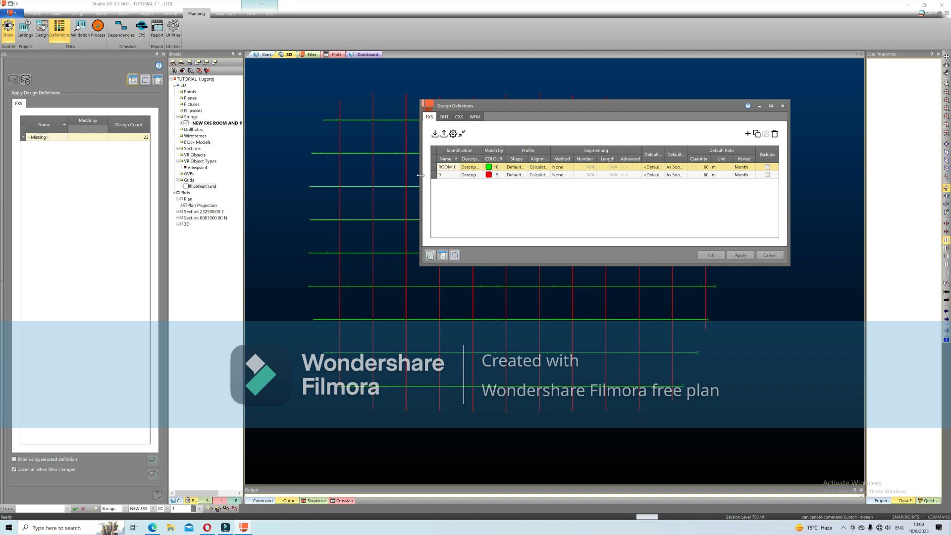
pyautogui.click(442, 177)
pyautogui.click(449, 169)
pyautogui.press('BackSpace')
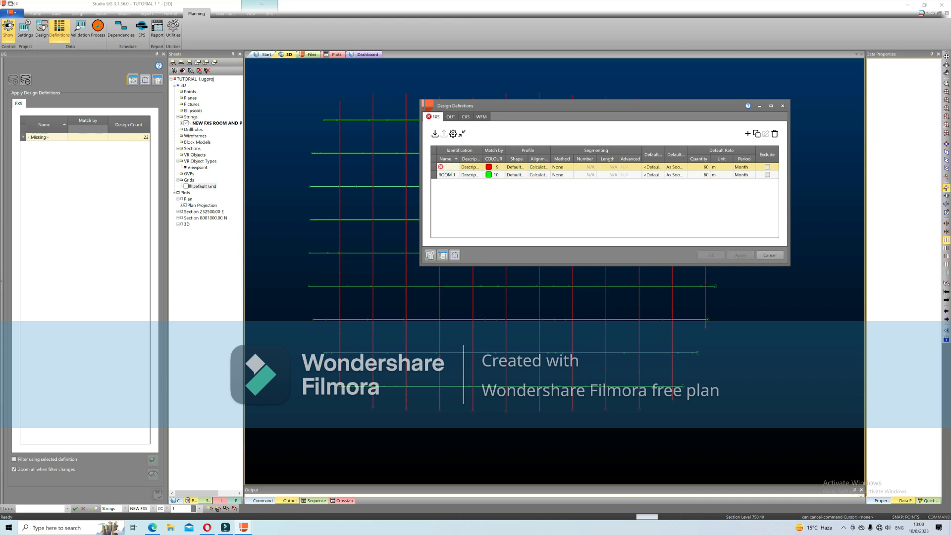
pyautogui.write('R2')
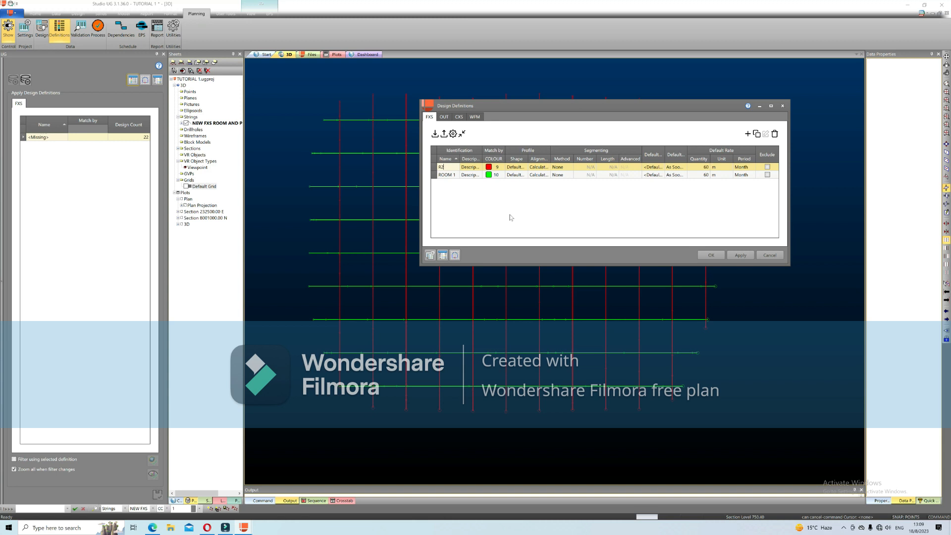
# - Add a new profile shape to the shape library and name it SHAPE FOR THE ROOMS
pyautogui.click(454, 255)
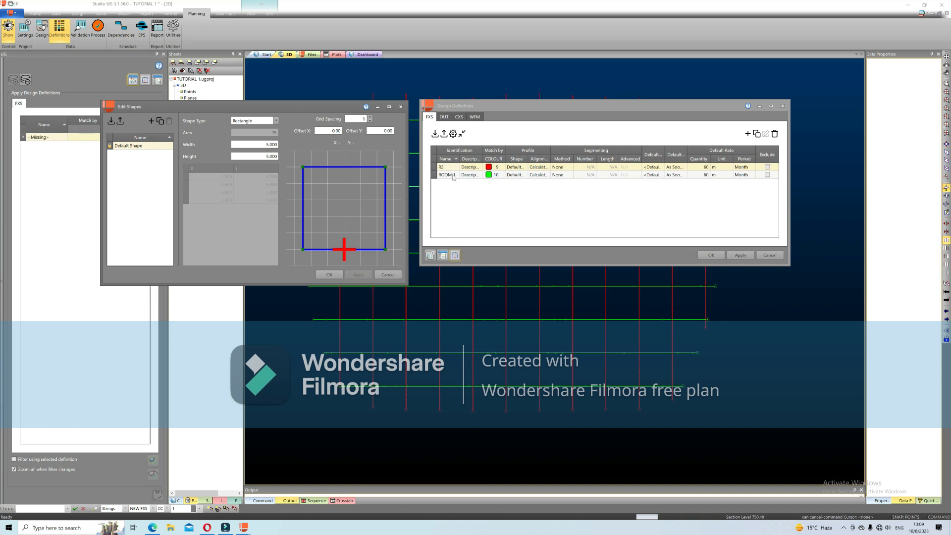
pyautogui.click(151, 121)
pyautogui.click(141, 152)
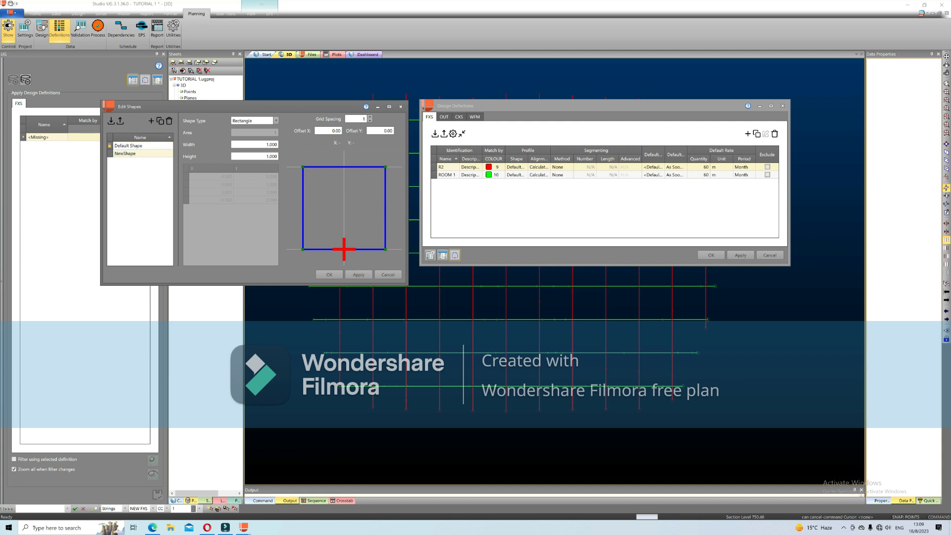
pyautogui.press('BackSpace')
pyautogui.press('BackSpace')
pyautogui.press('BackSpace')
pyautogui.press('BackSpace')
pyautogui.press('BackSpace')
pyautogui.press('BackSpace')
pyautogui.press('BackSpace')
pyautogui.write('SHAPE FOR THE ROOMS')
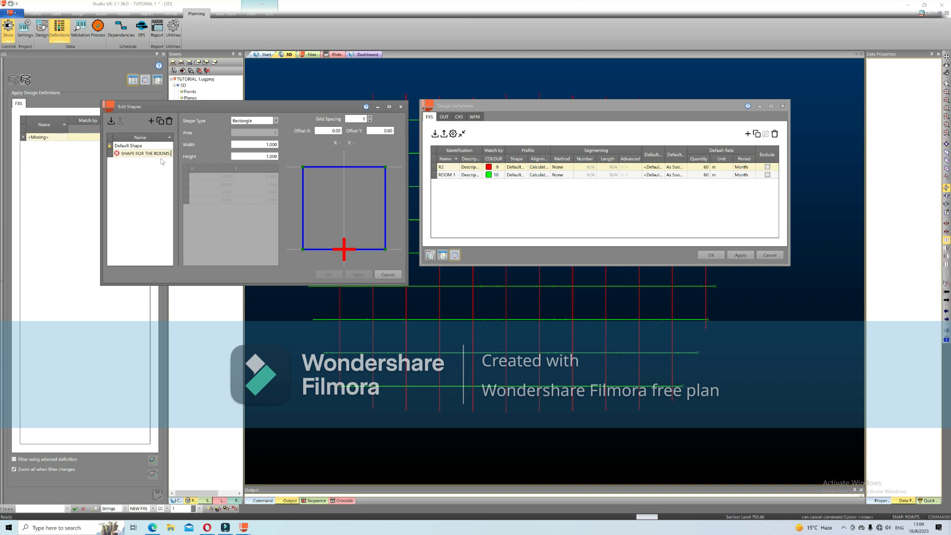
pyautogui.press('Return')
# - Set the room shape's rectangle to a width of 6 and a height of 3, and accept the shape
pyautogui.click(266, 144)
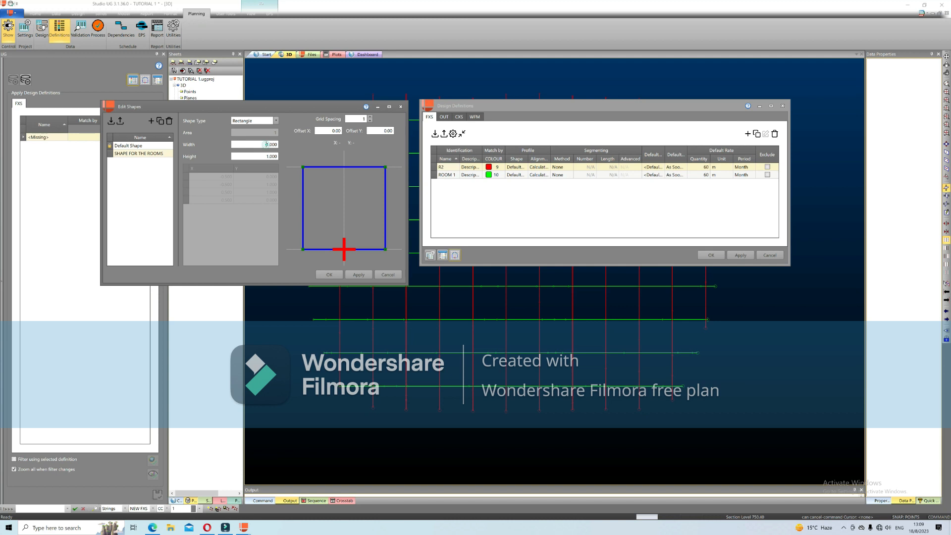
pyautogui.press('BackSpace')
pyautogui.write('0')
pyautogui.write('6')
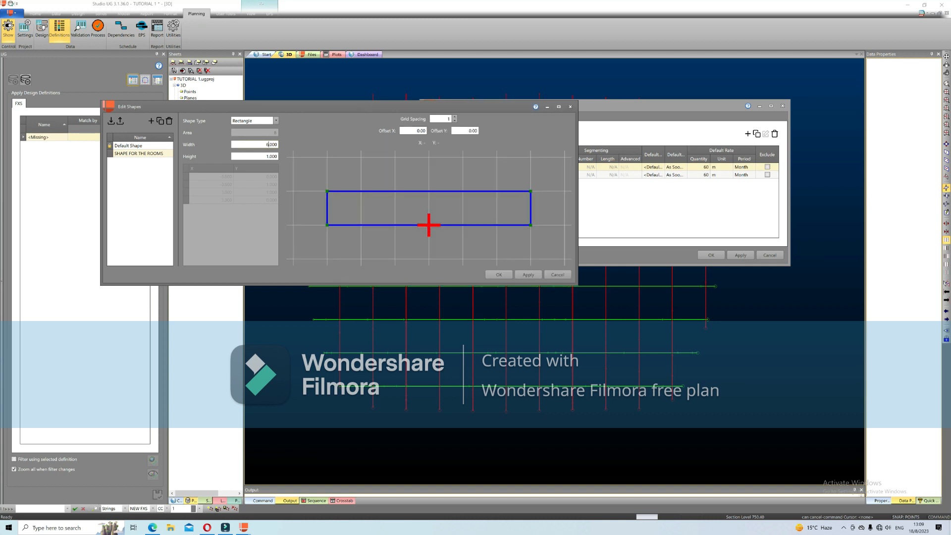
pyautogui.click(269, 156)
pyautogui.press('BackSpace')
pyautogui.write('3')
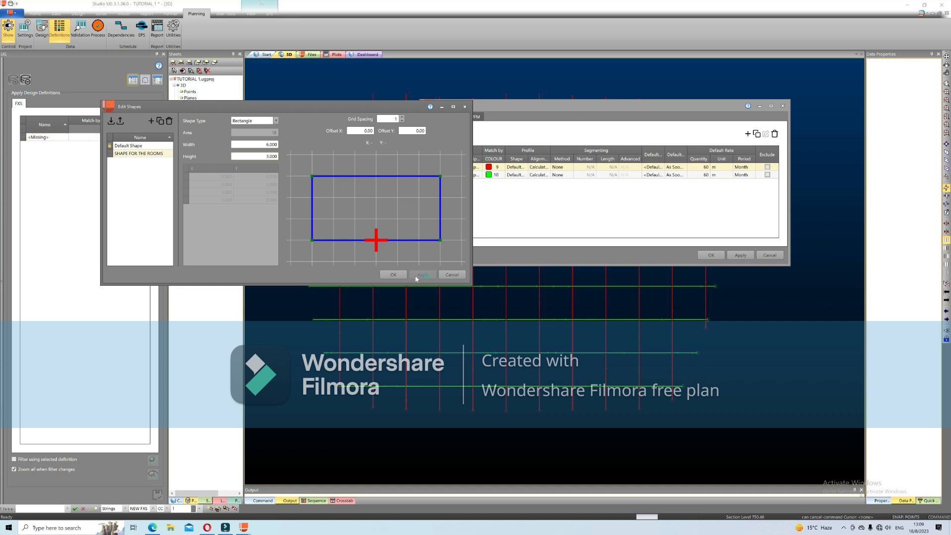
pyautogui.click(393, 275)
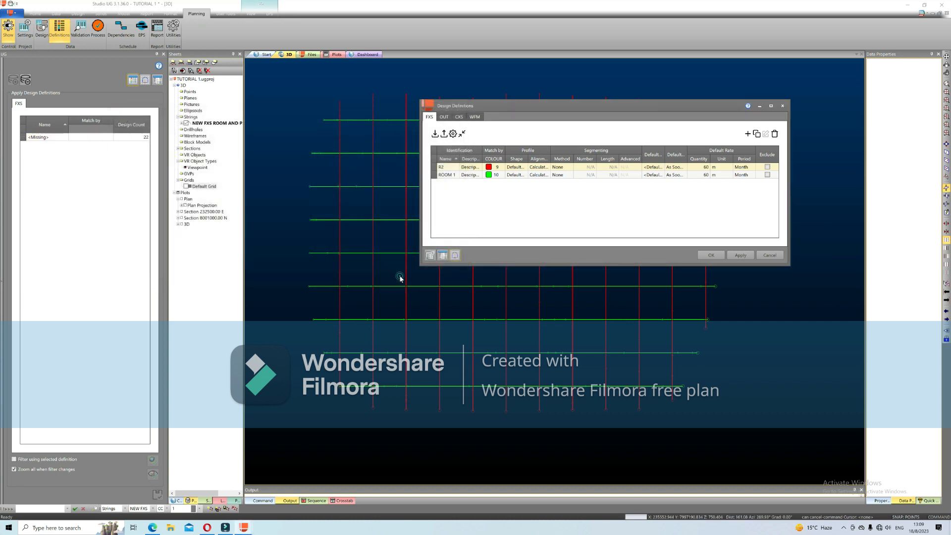
# - Assign SHAPE FOR THE ROOMS to both the R2 and ROOM 1 definitions, apply them, and close the design definitions
pyautogui.click(516, 167)
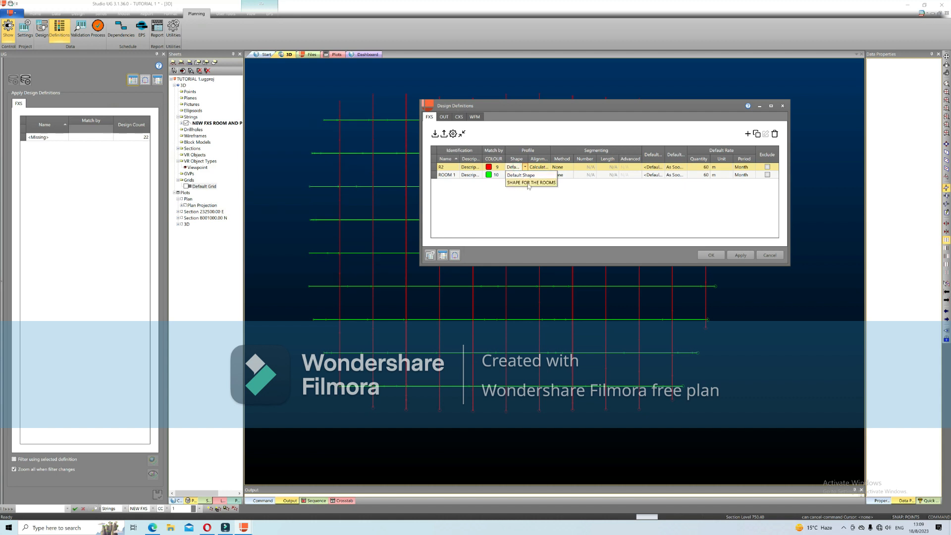
pyautogui.click(547, 183)
pyautogui.click(515, 175)
pyautogui.click(524, 174)
pyautogui.click(527, 191)
pyautogui.click(741, 255)
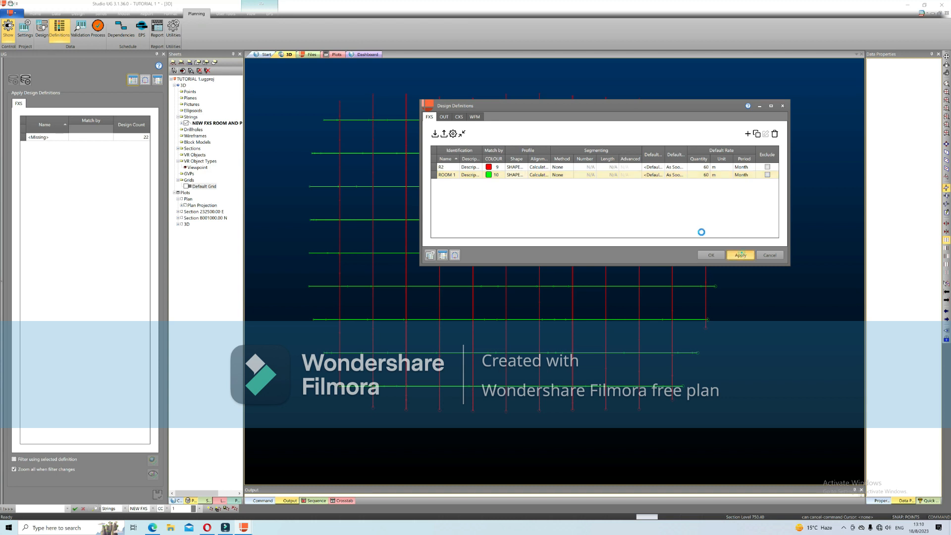
pyautogui.click(708, 255)
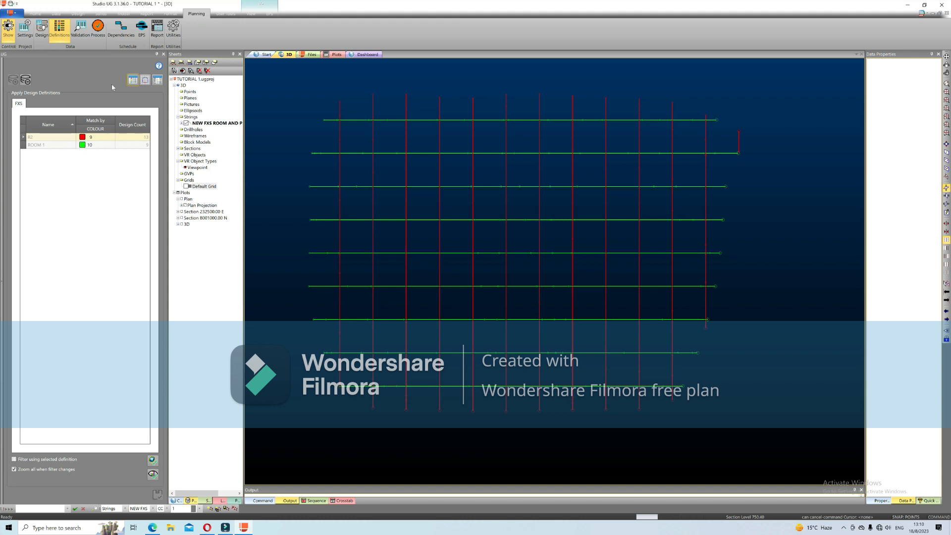
# - Run the design validation on the fixed cross-sectional room and pillar strings
pyautogui.click(81, 34)
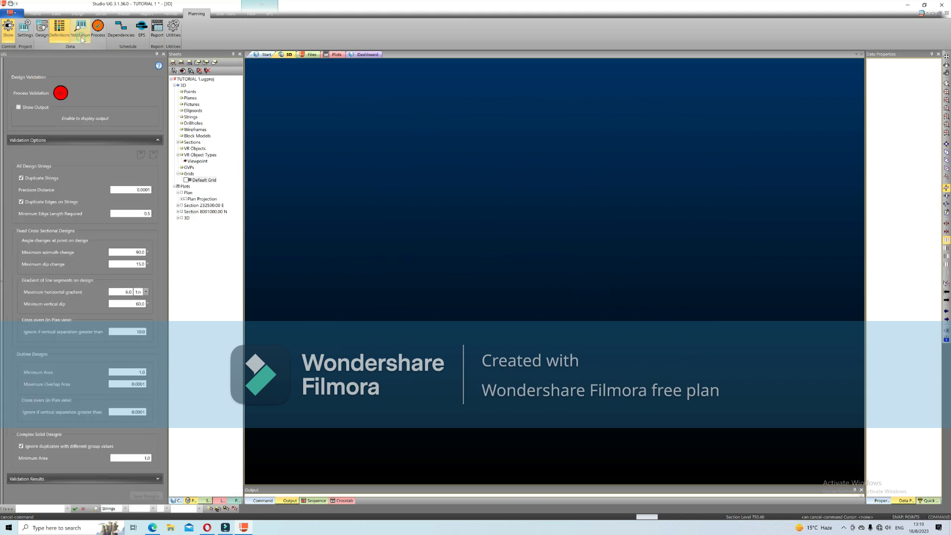
pyautogui.click(63, 91)
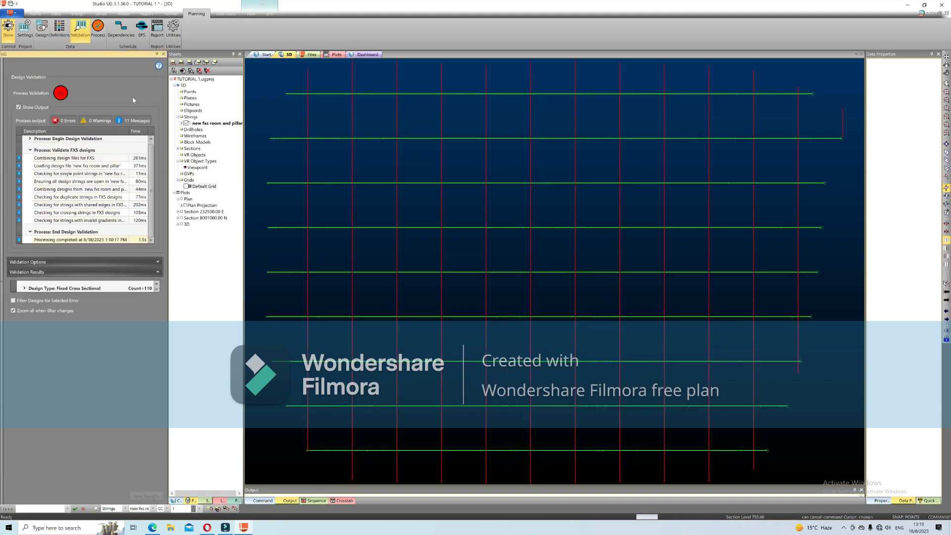
pyautogui.scroll(-2, 549, 202)
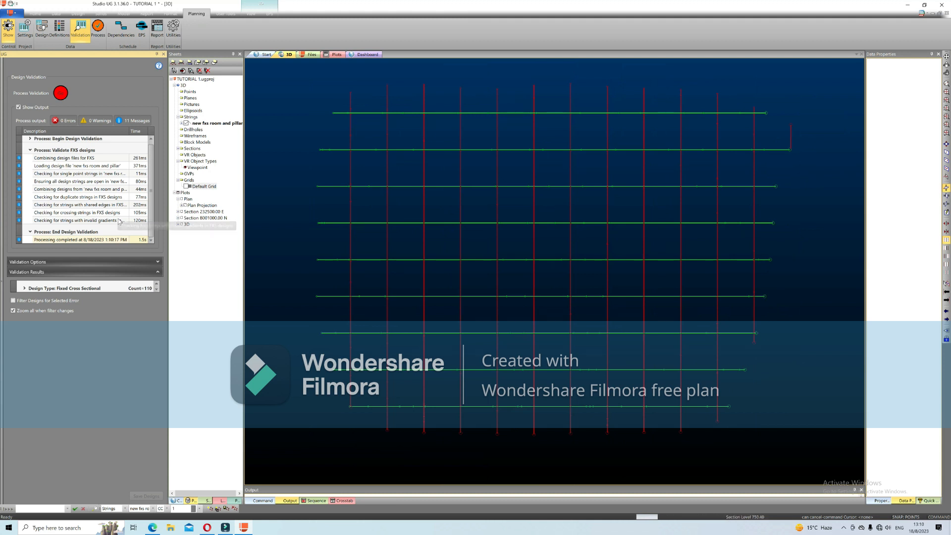
# - Process all design changes to generate the FXS solids, and dismiss the error report without sending it
pyautogui.click(92, 37)
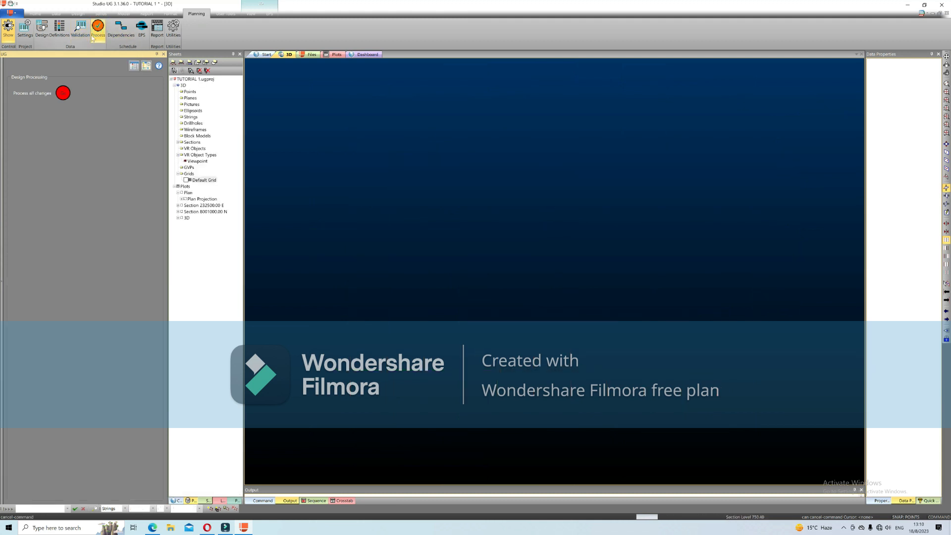
pyautogui.click(63, 92)
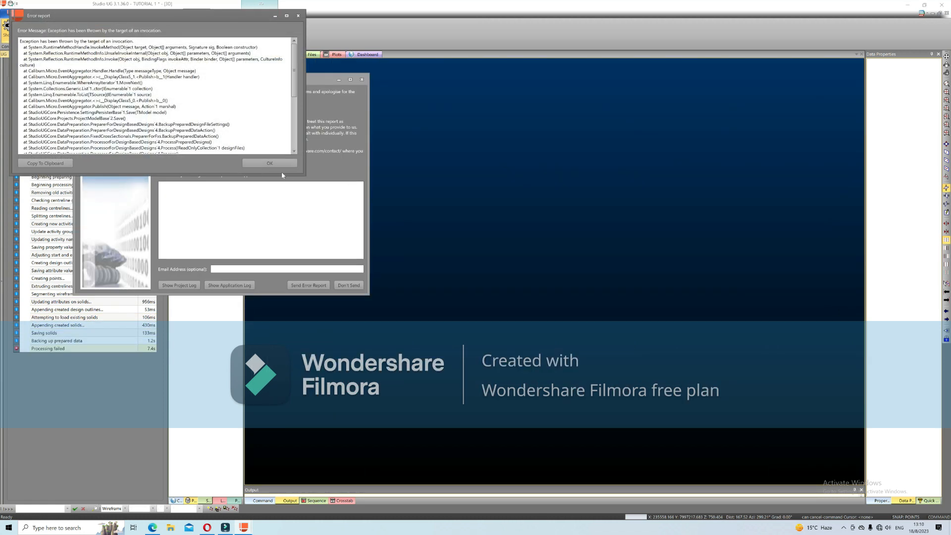
pyautogui.click(277, 163)
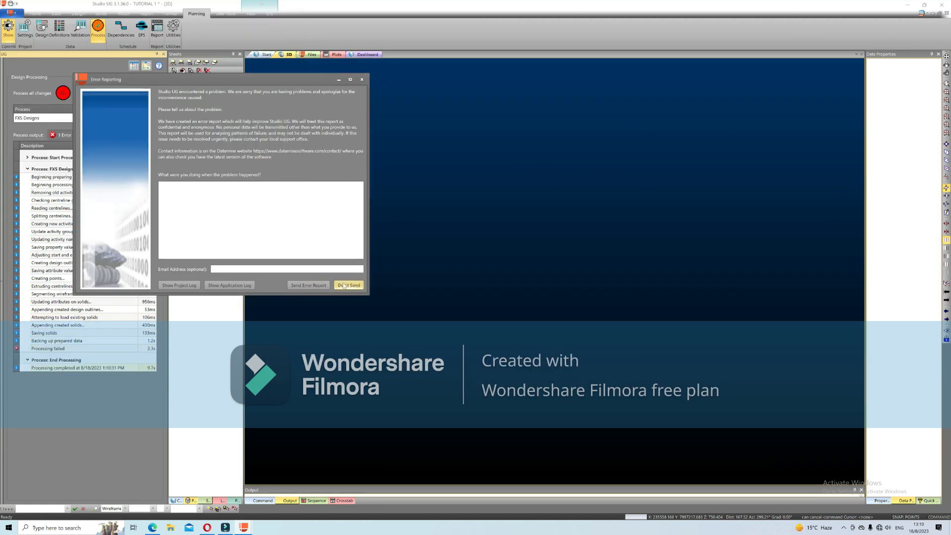
pyautogui.click(349, 286)
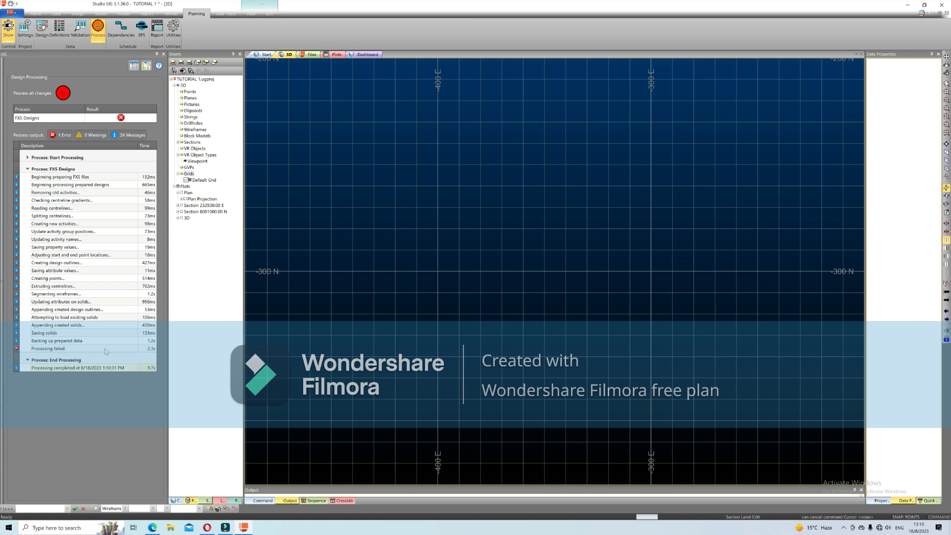
# - Open the dependencies setup, hide the default grid, and inspect the generated room solids in 3D
pyautogui.click(119, 29)
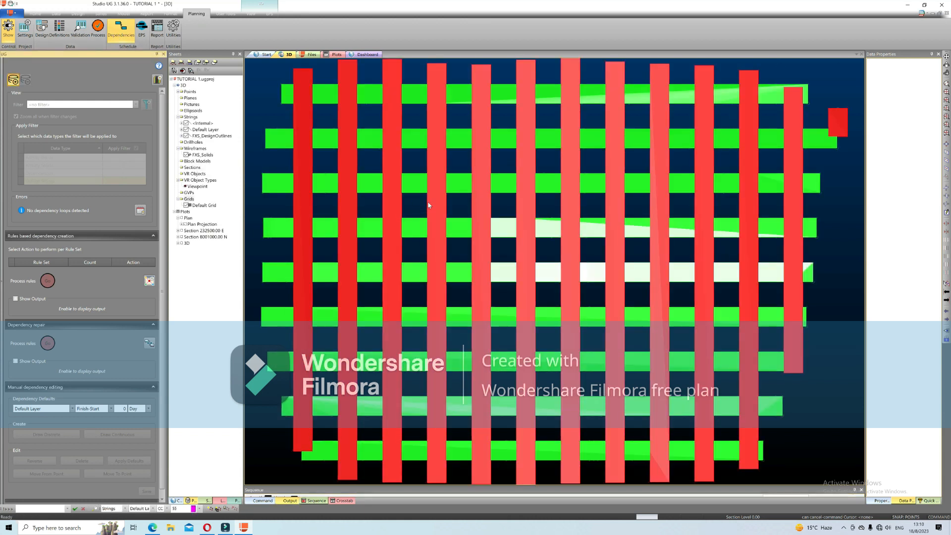
pyautogui.scroll(-1, 429, 205)
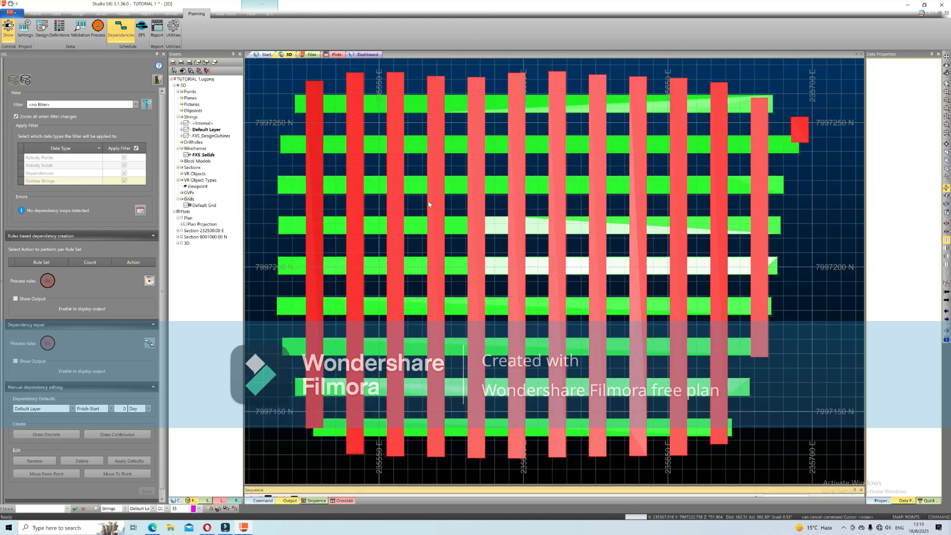
pyautogui.click(186, 205)
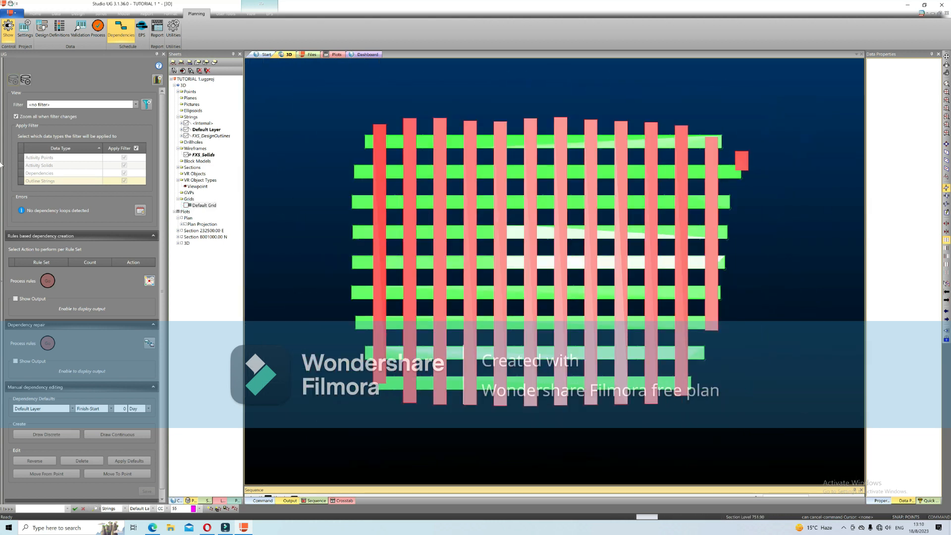
pyautogui.click(945, 73)
pyautogui.moveTo(570, 269); pyautogui.dragTo(475, 267)
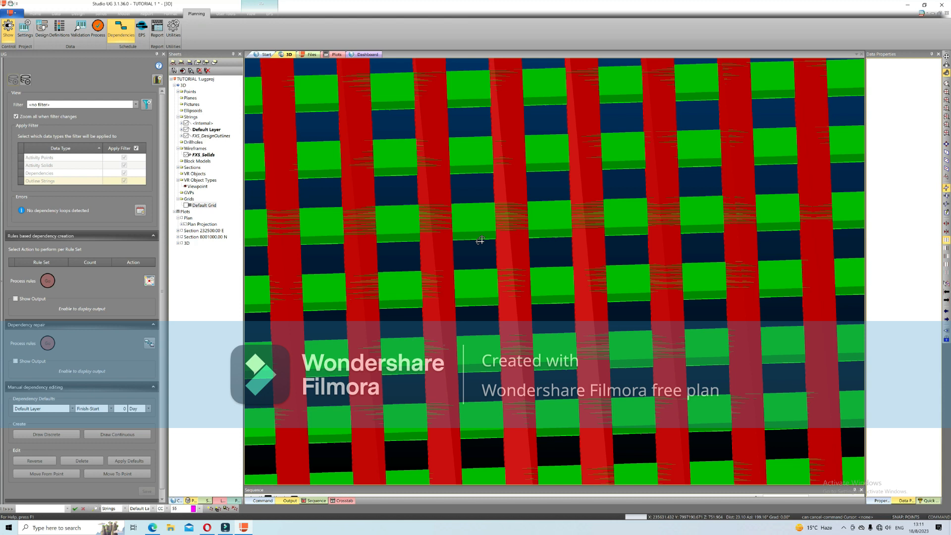
pyautogui.scroll(-5, 480, 241)
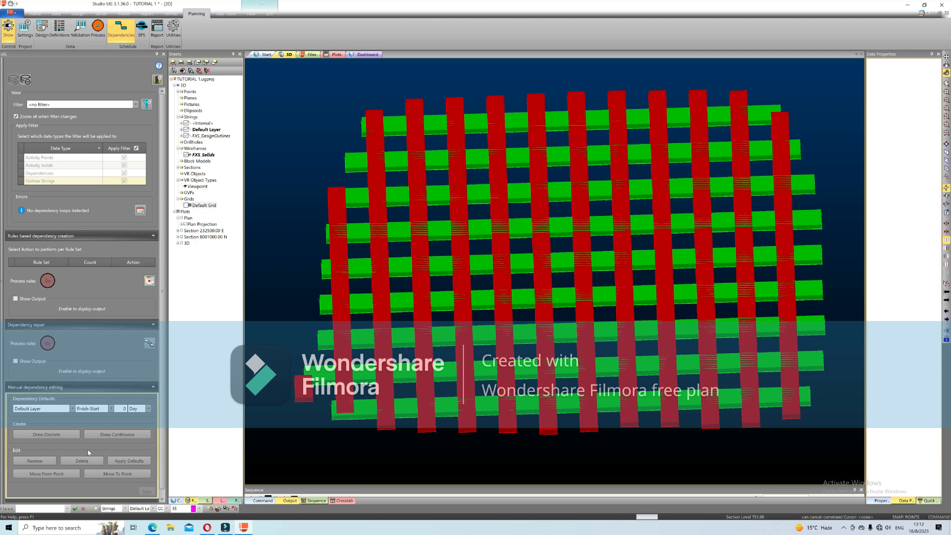
# - Draw a continuous Finish-Start dependency chain across the red rooms in plan view, starting from the eastern side and ending at the westernmost room
pyautogui.click(59, 435)
pyautogui.click(118, 434)
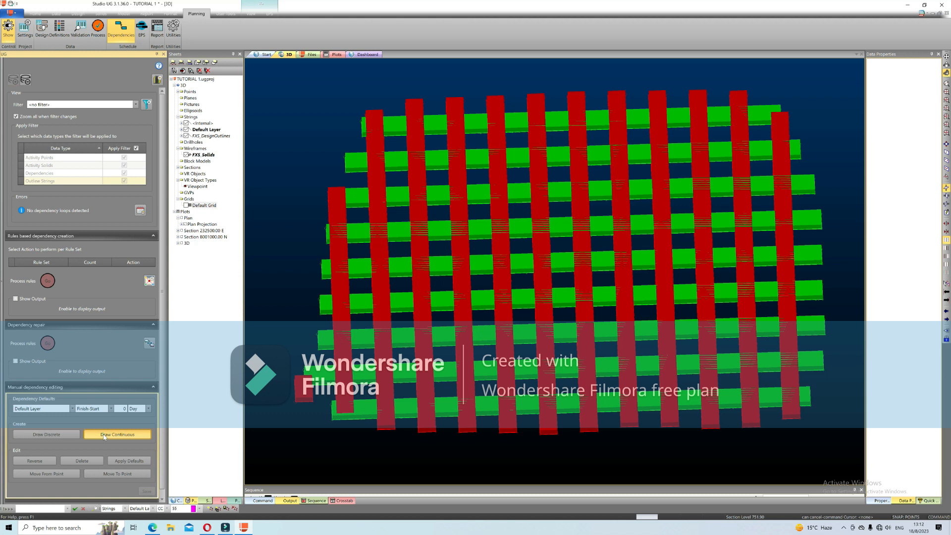
pyautogui.scroll(1, 406, 377)
pyautogui.scroll(-6, 823, 305)
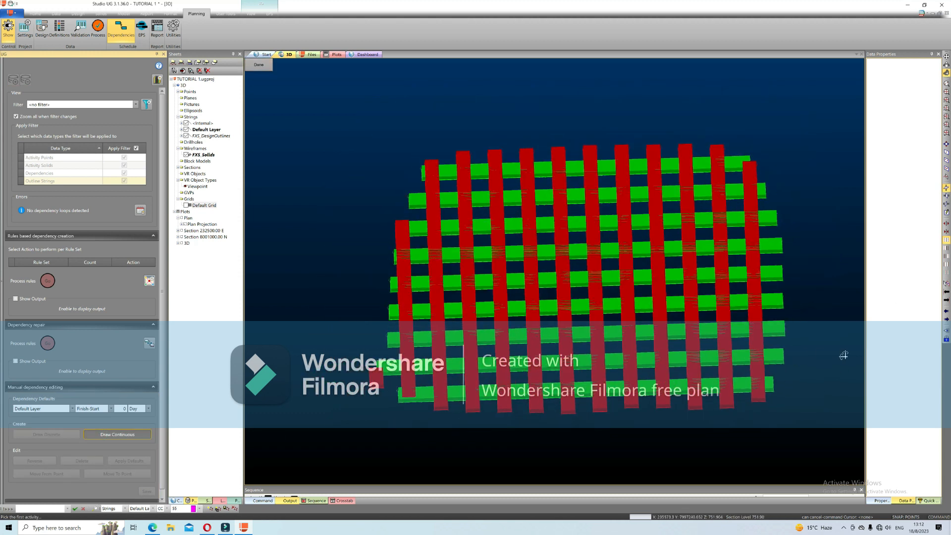
pyautogui.scroll(5, 816, 366)
pyautogui.scroll(-2, 806, 365)
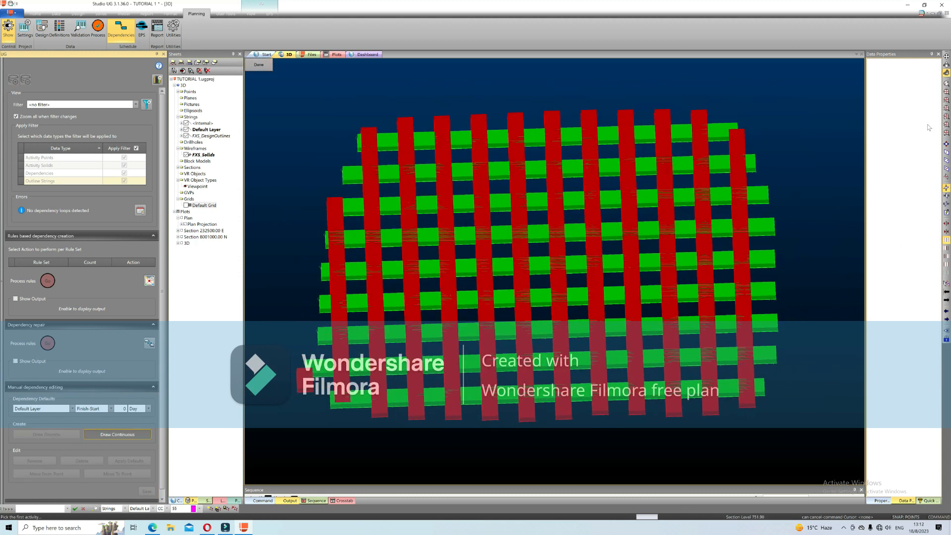
pyautogui.click(946, 104)
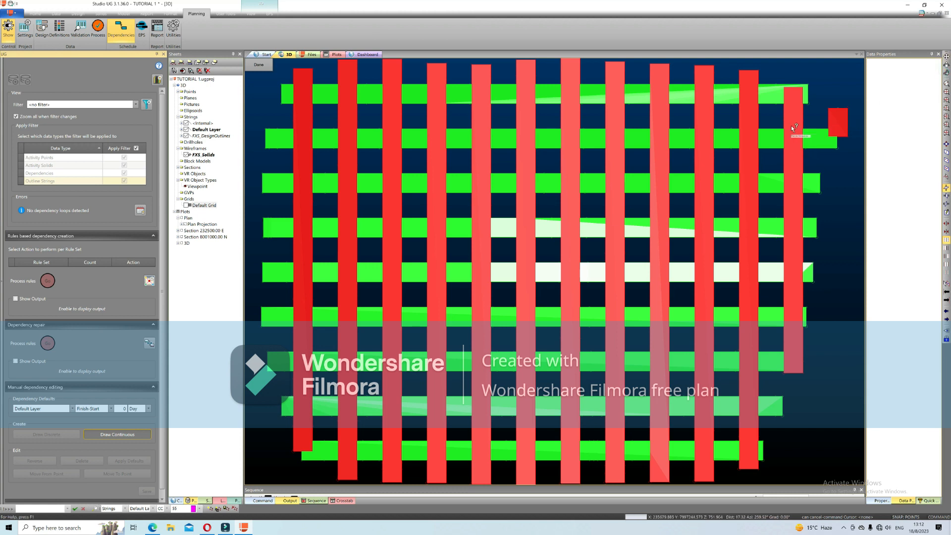
pyautogui.click(748, 123)
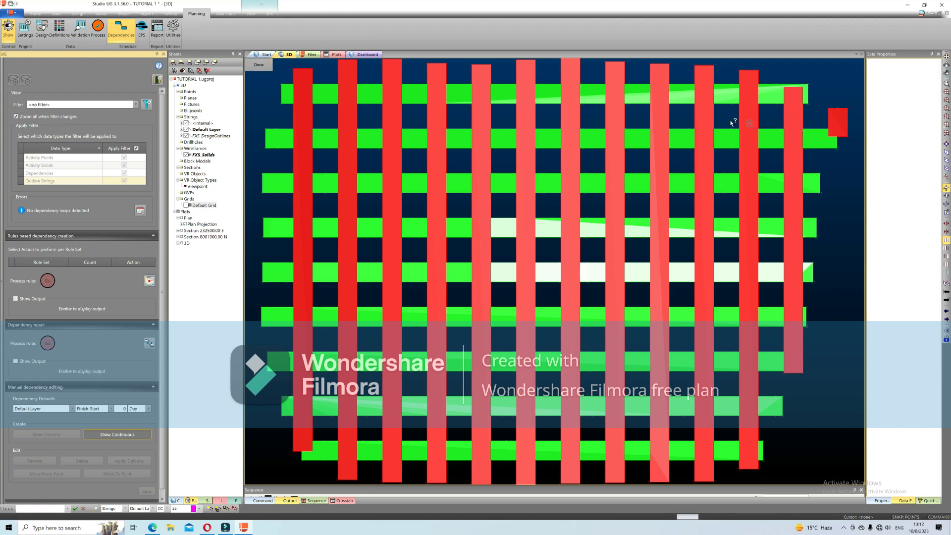
pyautogui.click(708, 120)
pyautogui.click(524, 115)
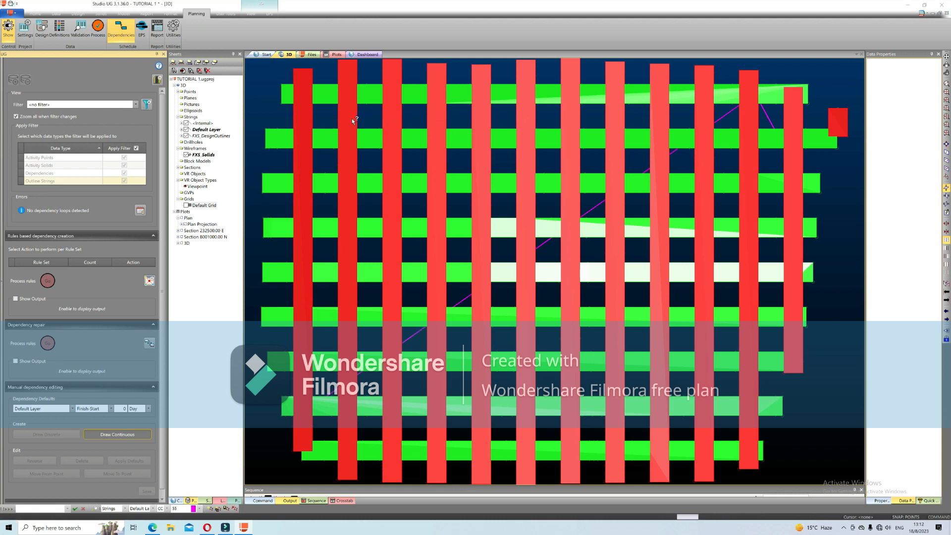
pyautogui.click(300, 116)
pyautogui.click(264, 65)
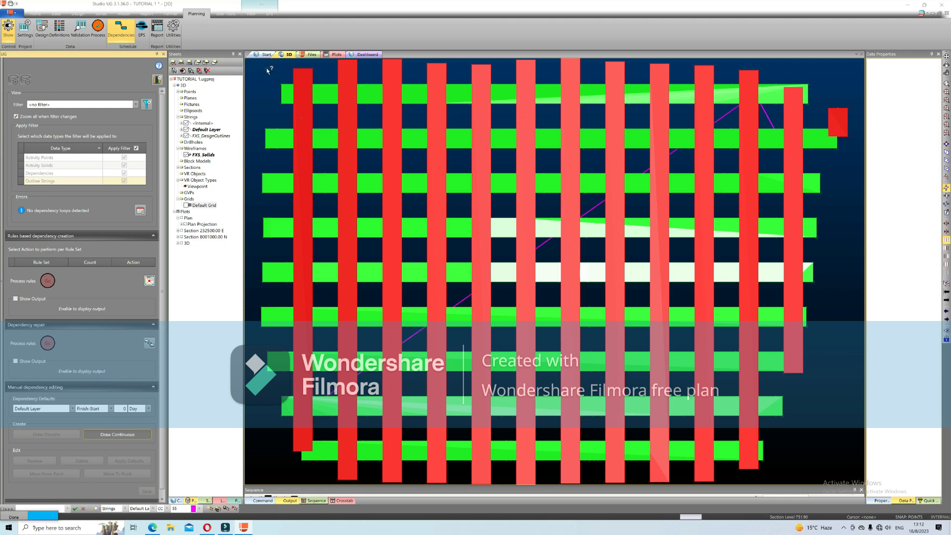
# - Draw a continuous dependency chain through the green cross rooms, from the southernmost room up to the northernmost
pyautogui.click(68, 436)
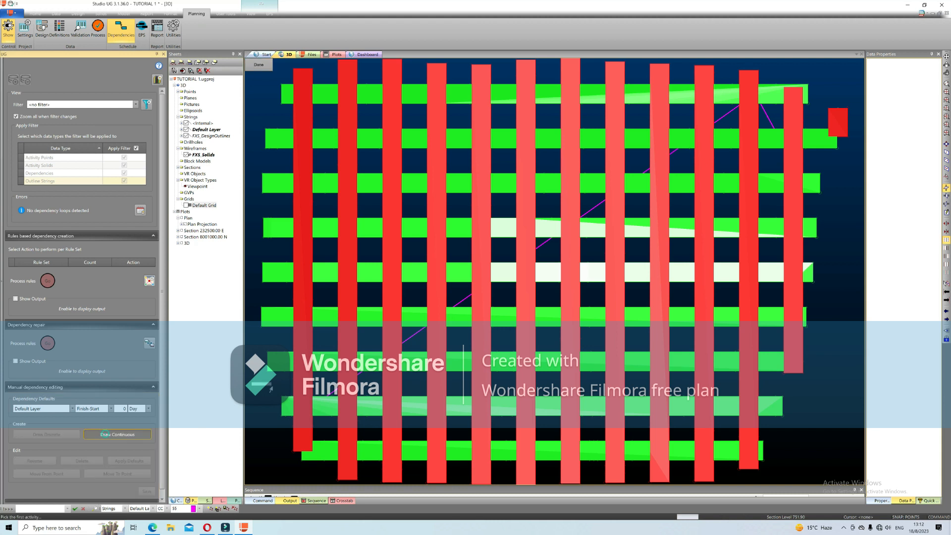
pyautogui.click(369, 452)
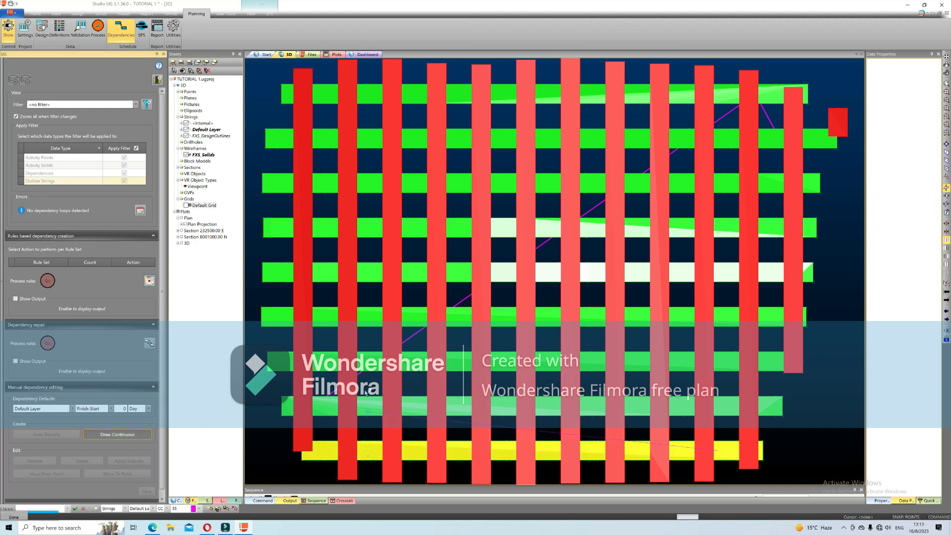
pyautogui.click(368, 408)
pyautogui.click(329, 357)
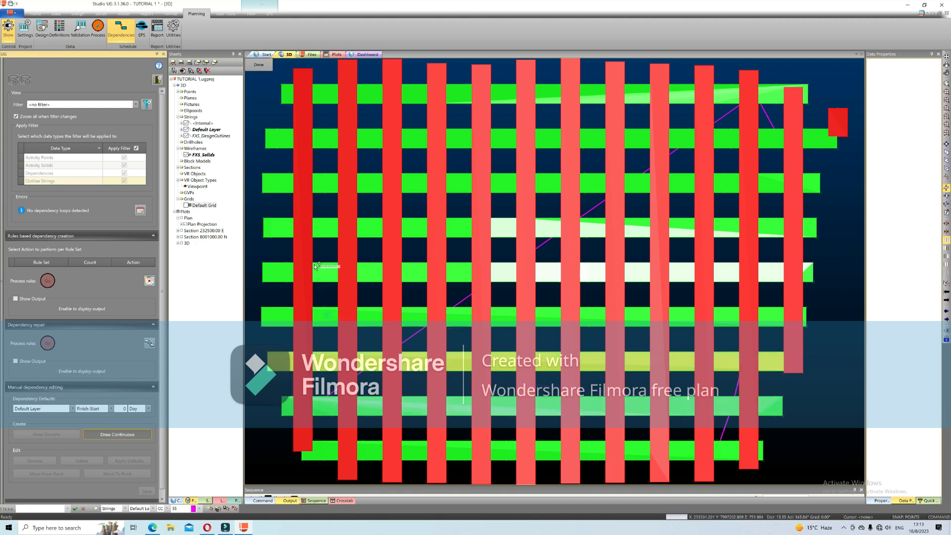
pyautogui.click(327, 227)
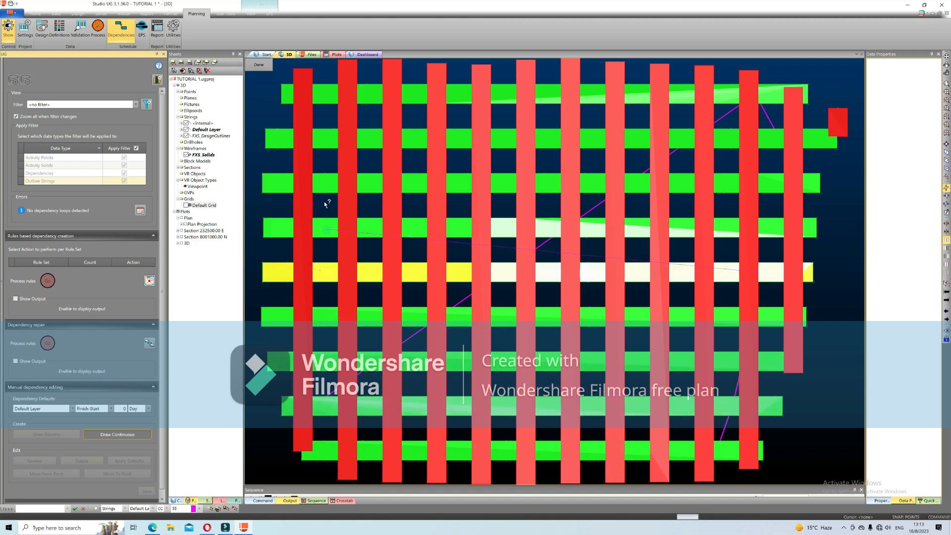
pyautogui.click(326, 186)
pyautogui.click(327, 138)
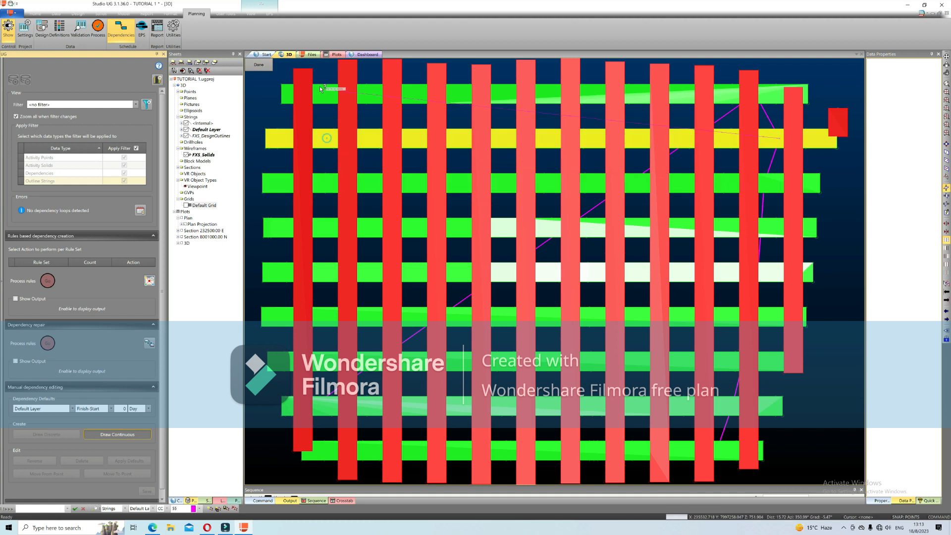
pyautogui.click(258, 65)
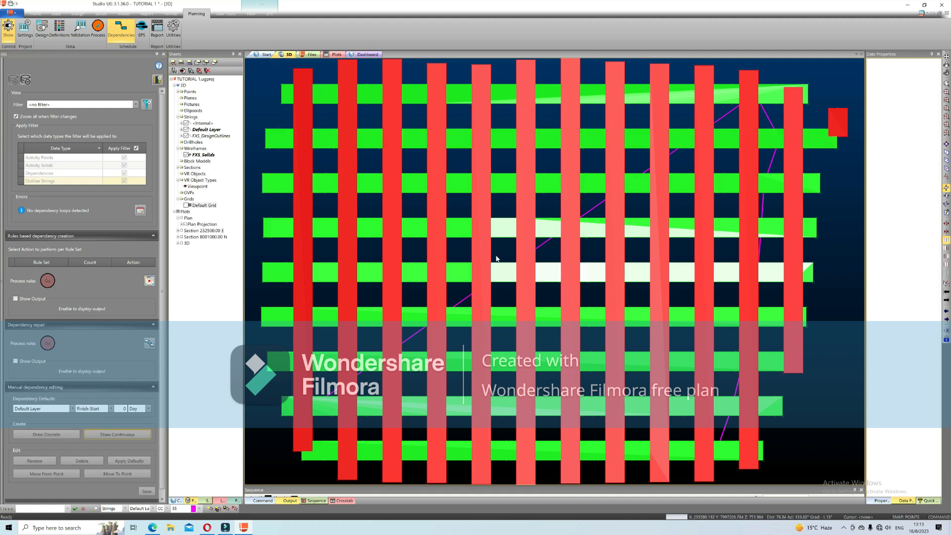
# - Save the manual dependencies and transfer the project data to a new EPS schedule, TUTORIAL 1.ews, without a template
pyautogui.scroll(-1, 497, 258)
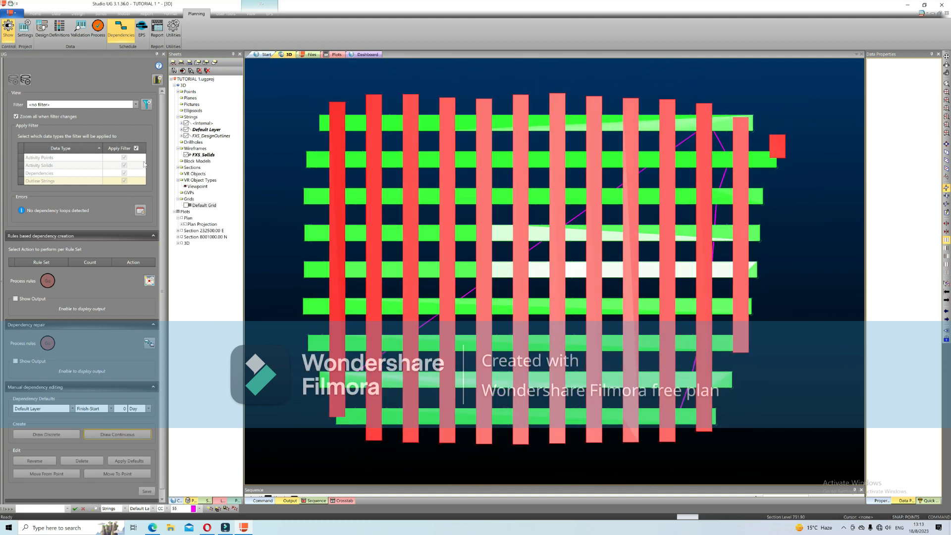
pyautogui.click(145, 490)
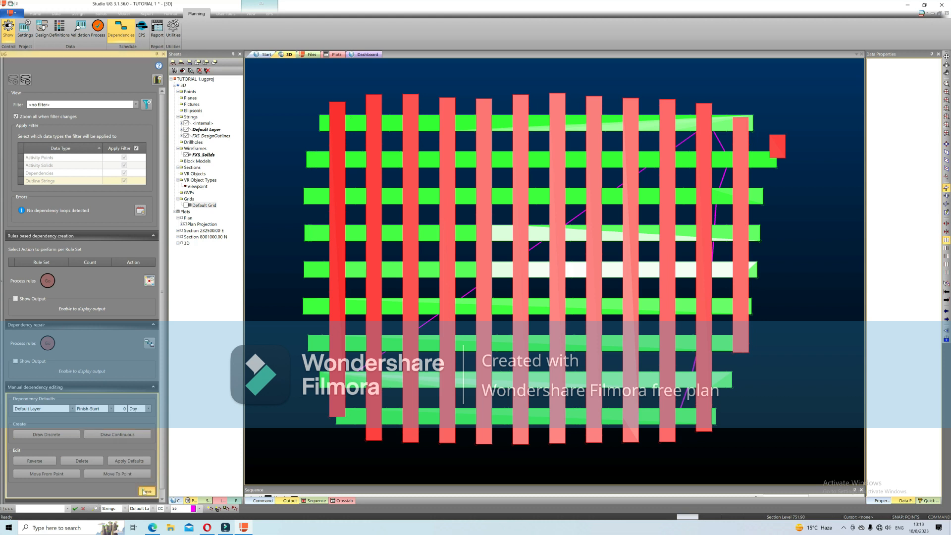
pyautogui.click(144, 33)
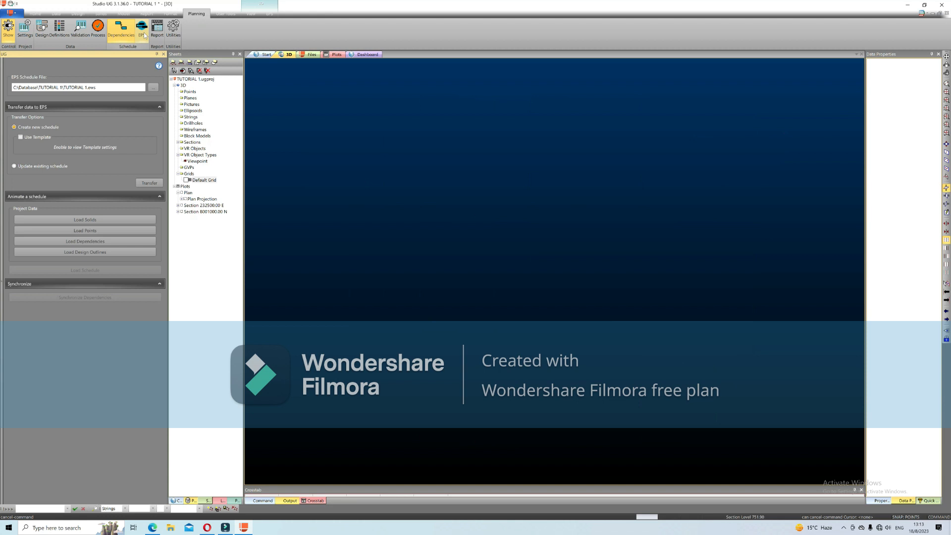
pyautogui.click(151, 184)
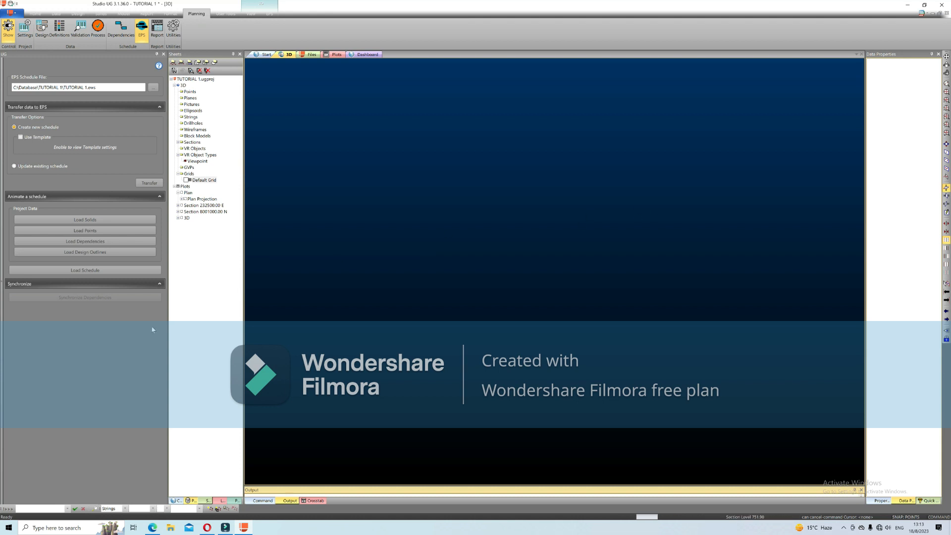
# - Load the project's solids, points, dependencies and design outlines, and load the EPS schedule
pyautogui.click(92, 221)
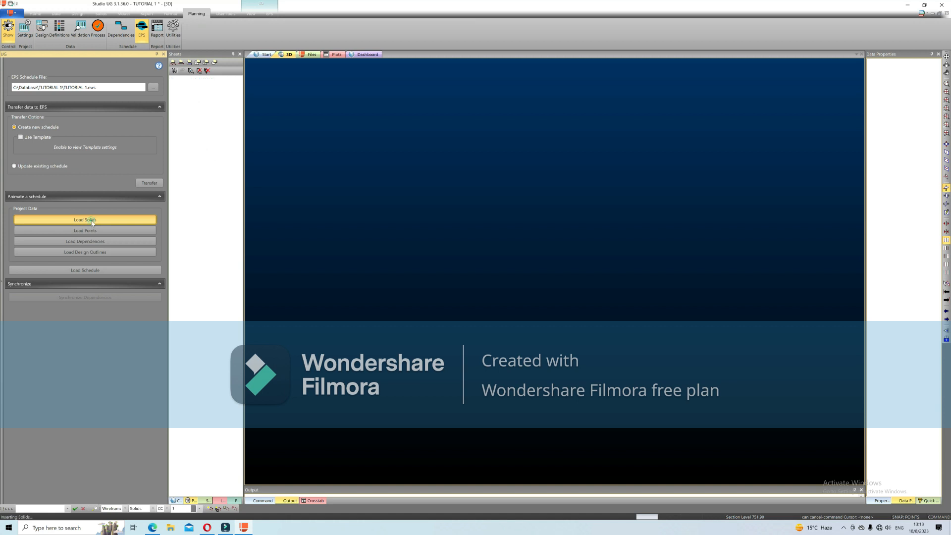
pyautogui.click(94, 230)
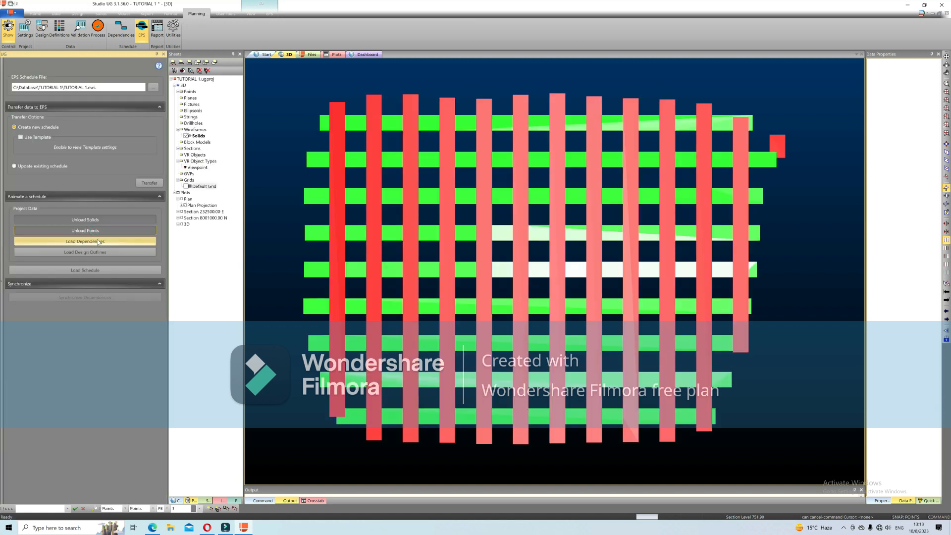
pyautogui.click(99, 242)
pyautogui.click(105, 254)
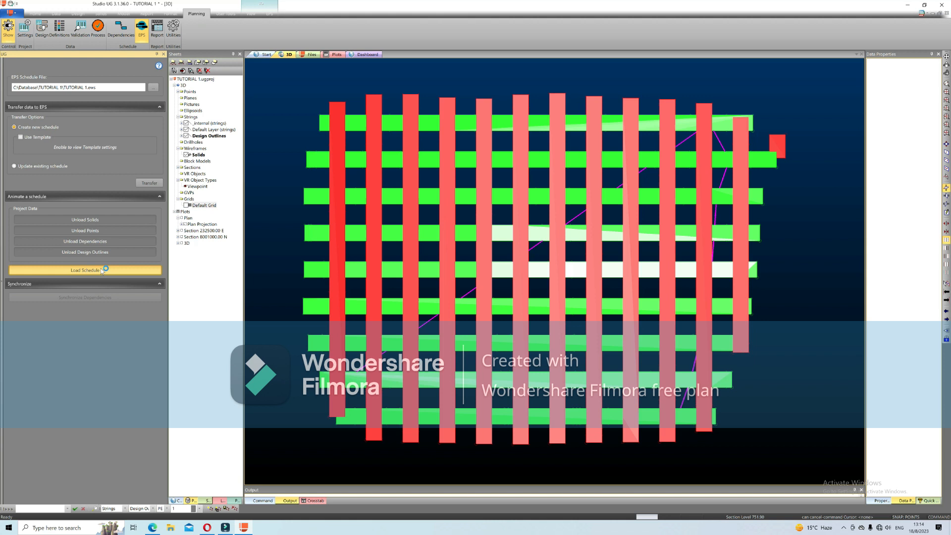
pyautogui.click(101, 271)
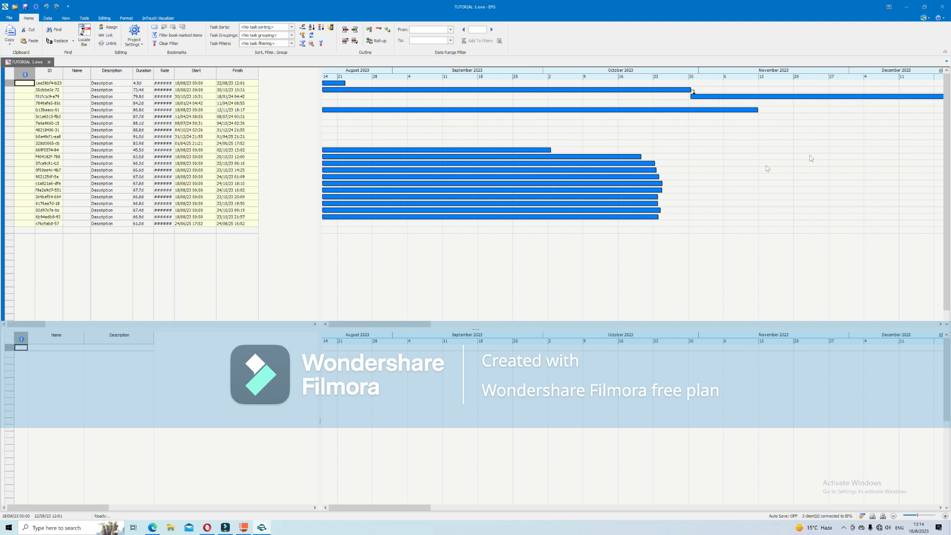
# - Examine the Gantt bars along the schedule's timeline in EPS, and close the schedule despite the active client connection
pyautogui.moveTo(399, 324); pyautogui.dragTo(584, 314)
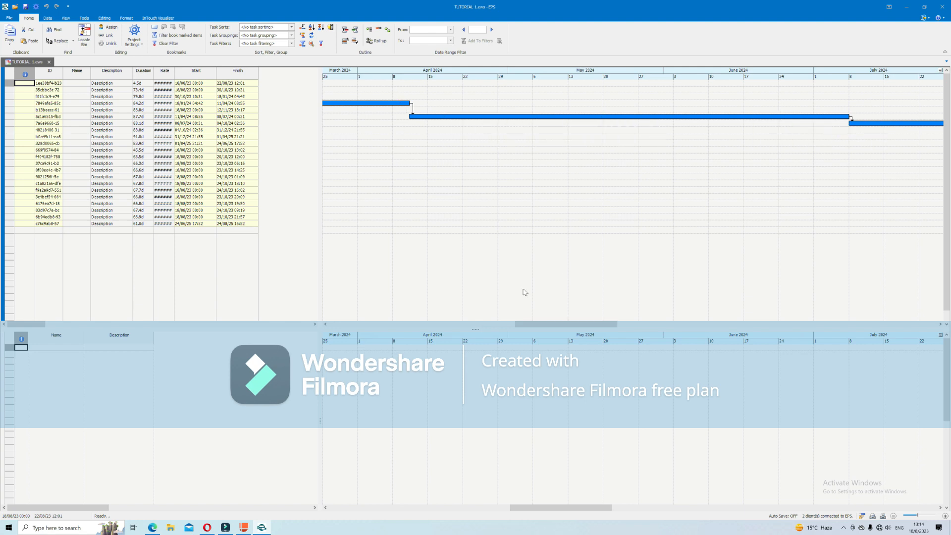
pyautogui.moveTo(540, 325); pyautogui.dragTo(340, 323)
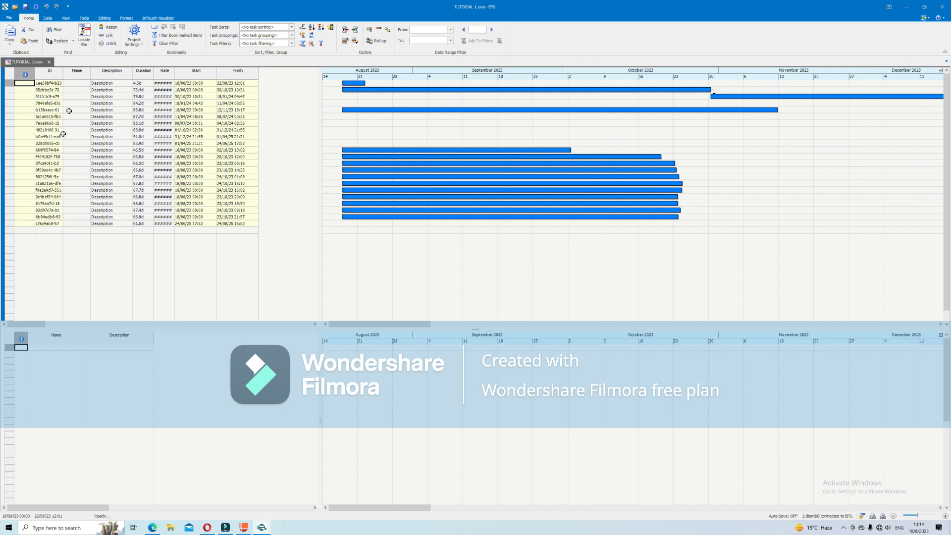
pyautogui.click(932, 8)
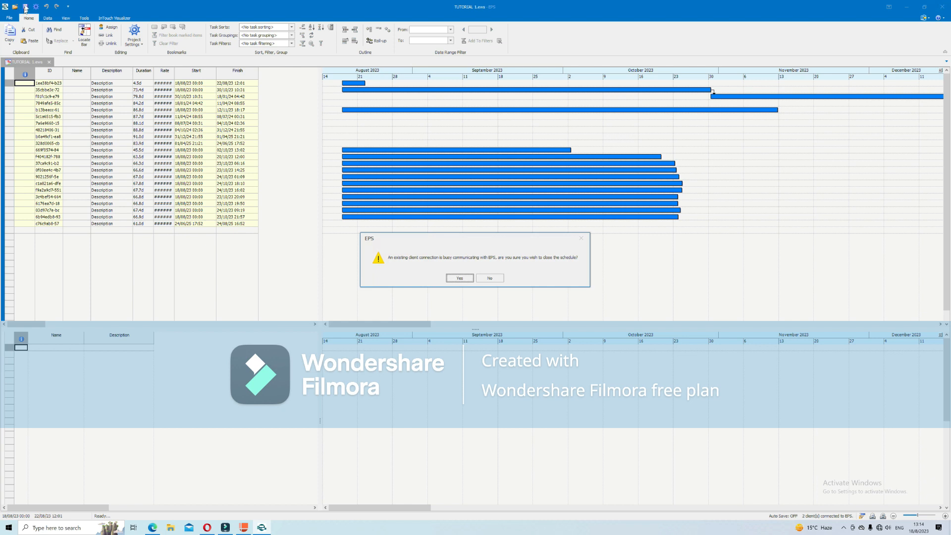
pyautogui.click(453, 278)
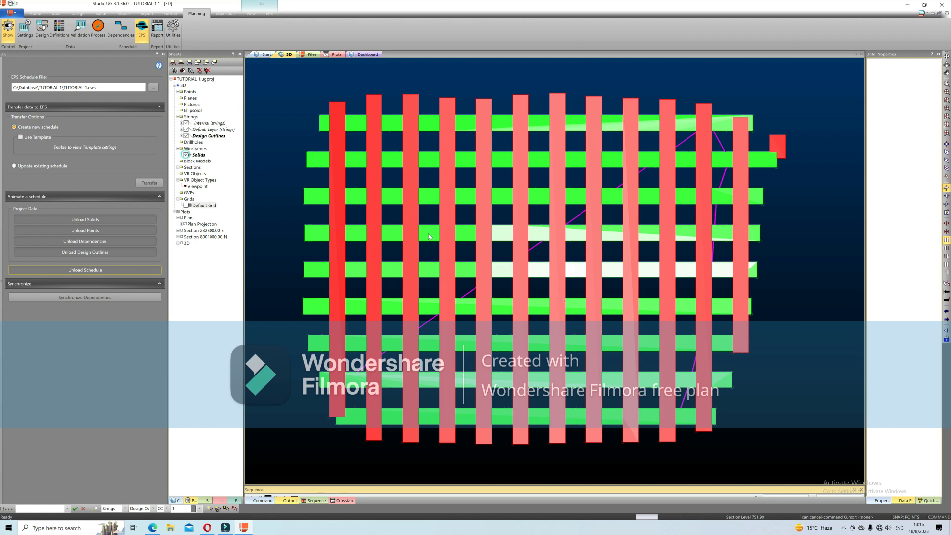
# - Hide the Solids wireframe and inspect the design outlines and dependency links in the 3D view
pyautogui.click(185, 154)
pyautogui.scroll(2, 550, 197)
pyautogui.scroll(-1, 552, 198)
pyautogui.scroll(-1, 551, 200)
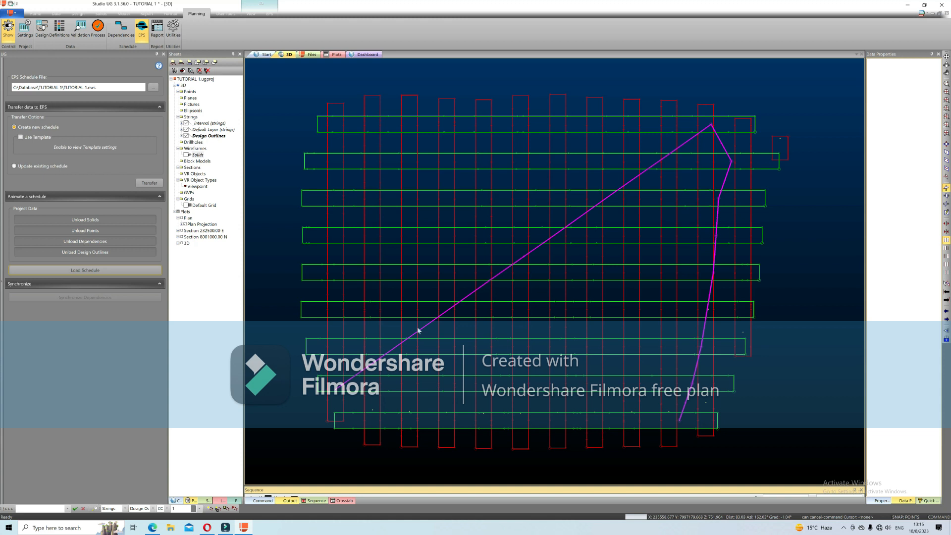
pyautogui.scroll(5, 623, 210)
pyautogui.scroll(4, 602, 216)
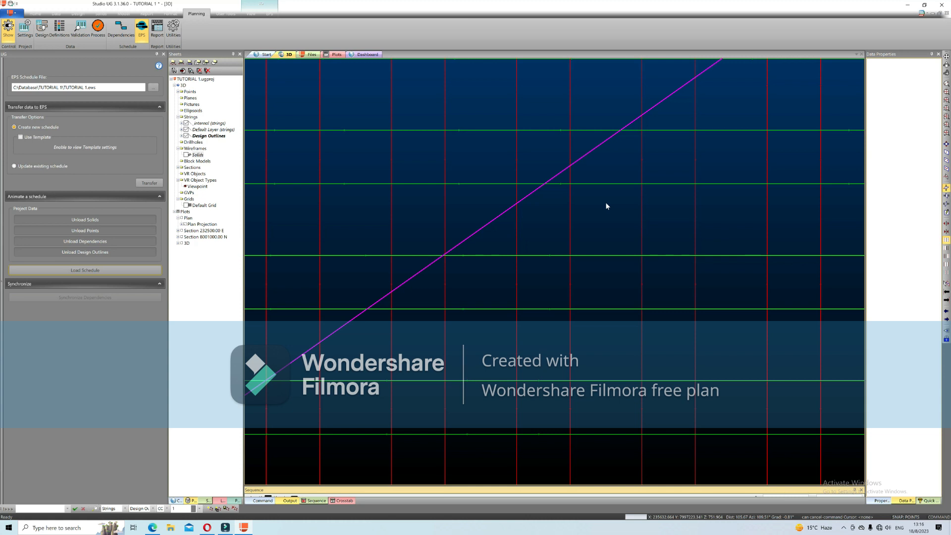
pyautogui.scroll(-1, 514, 246)
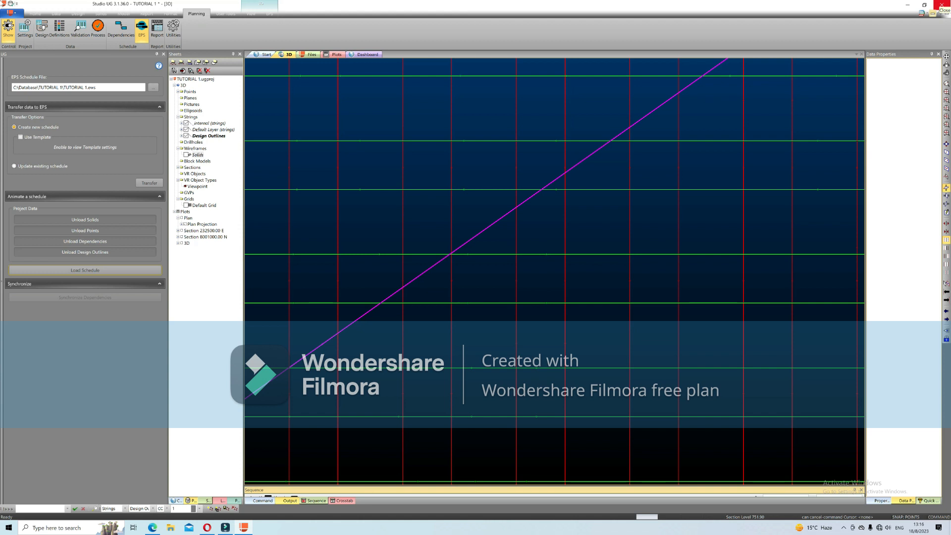
# - View the Studio UG Tutorial help and close it again
pyautogui.click(922, 13)
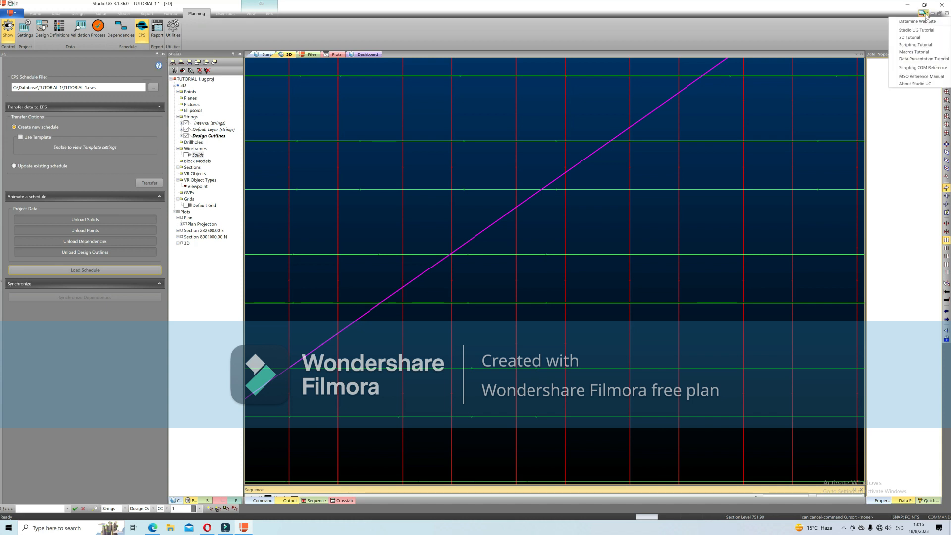
pyautogui.click(914, 29)
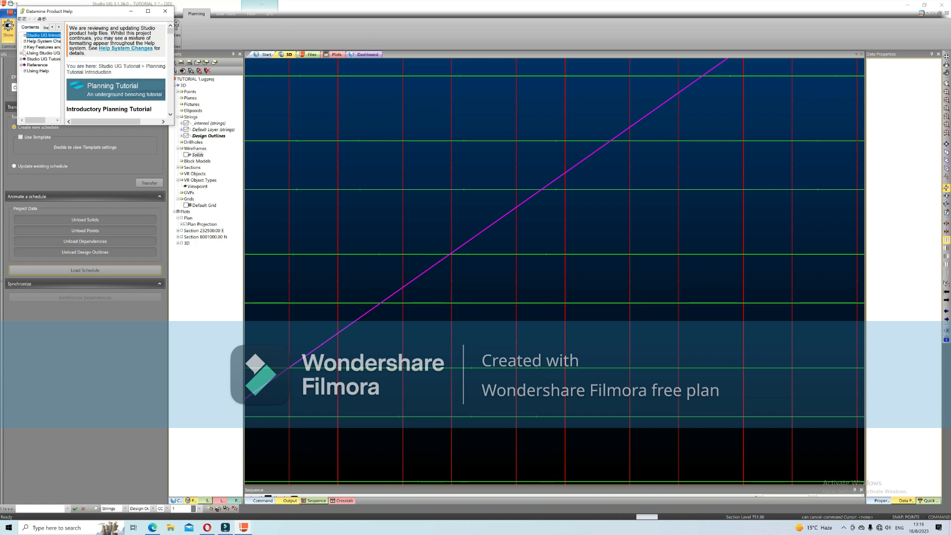
pyautogui.click(169, 13)
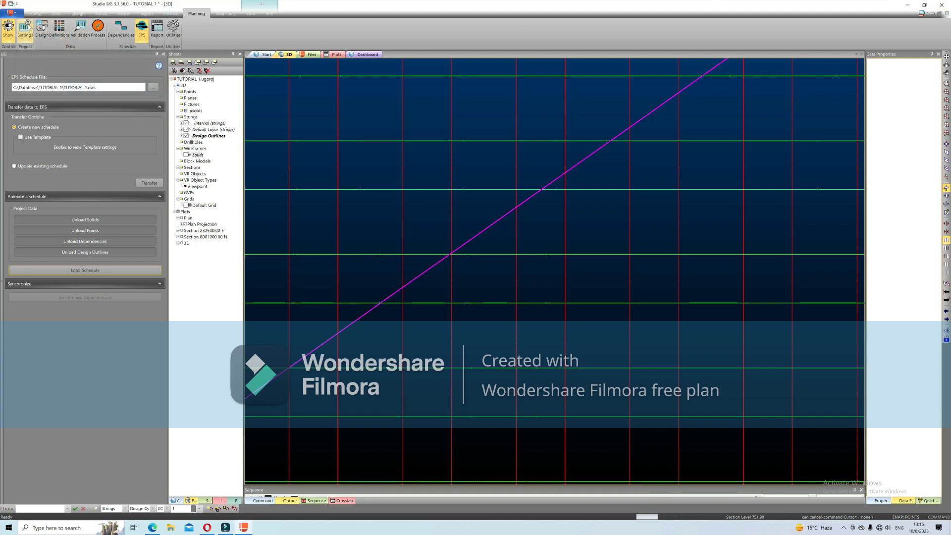
# - Hide the planning control panel, close the TUTORIAL 1 project and exit Studio UG
pyautogui.click(12, 13)
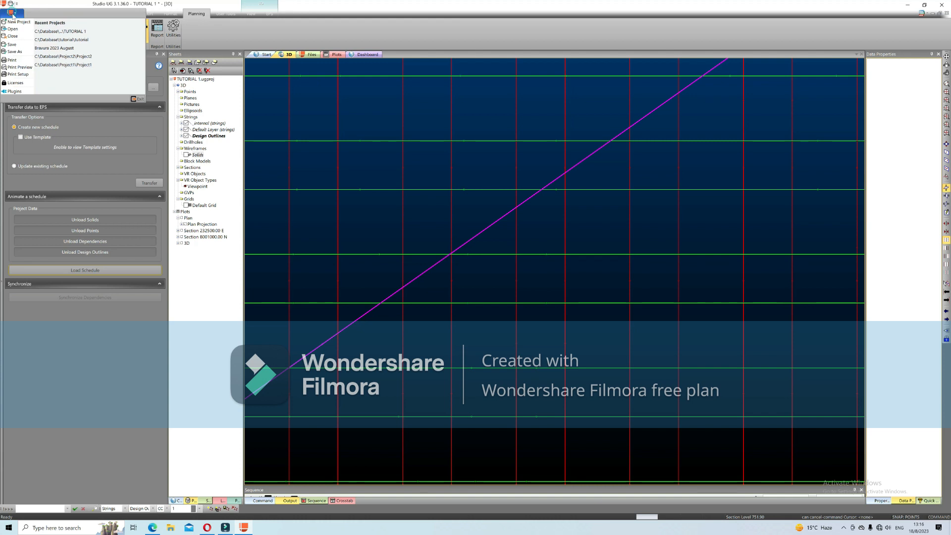
pyautogui.click(12, 13)
pyautogui.click(7, 33)
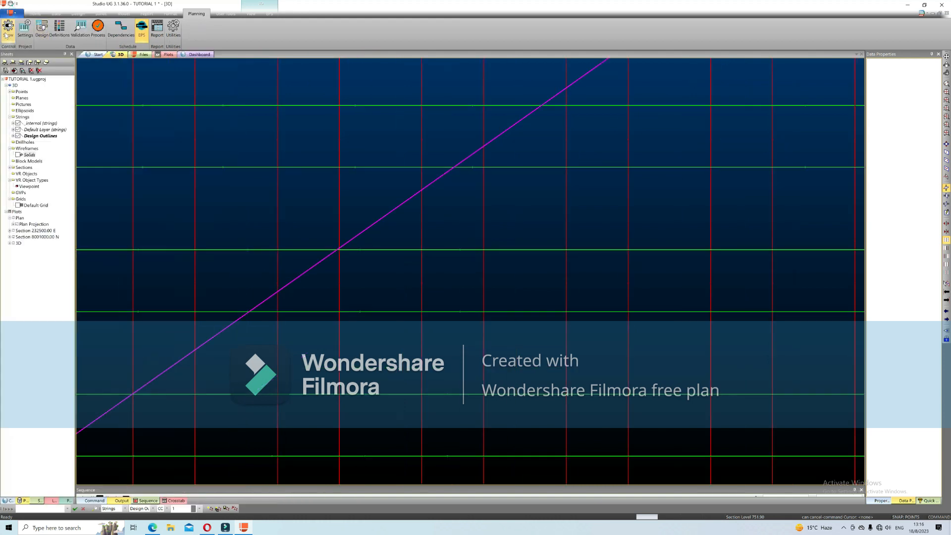
pyautogui.click(19, 15)
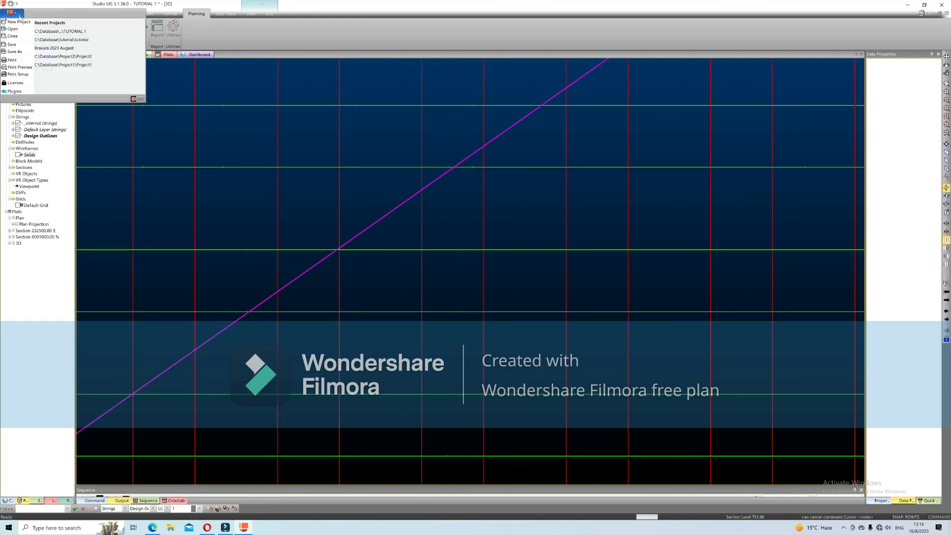
pyautogui.click(13, 36)
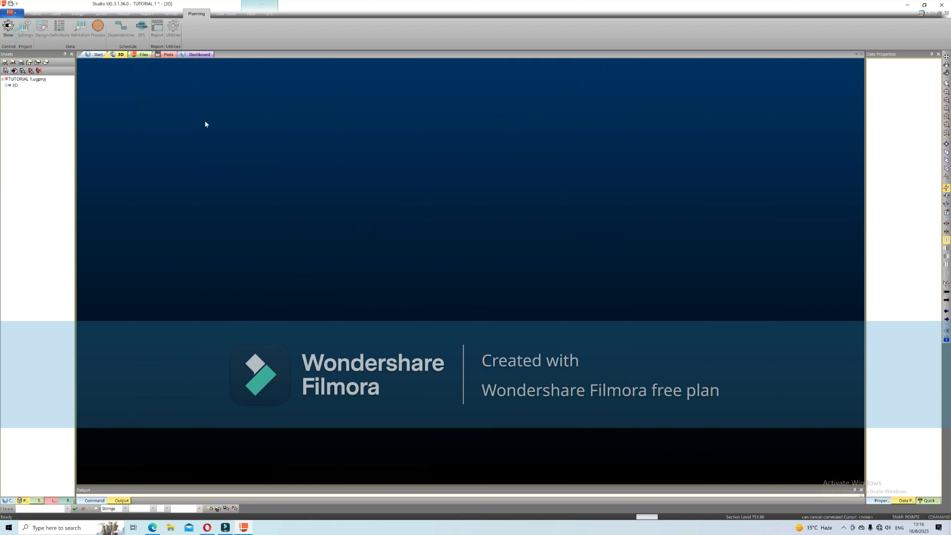
pyautogui.click(506, 299)
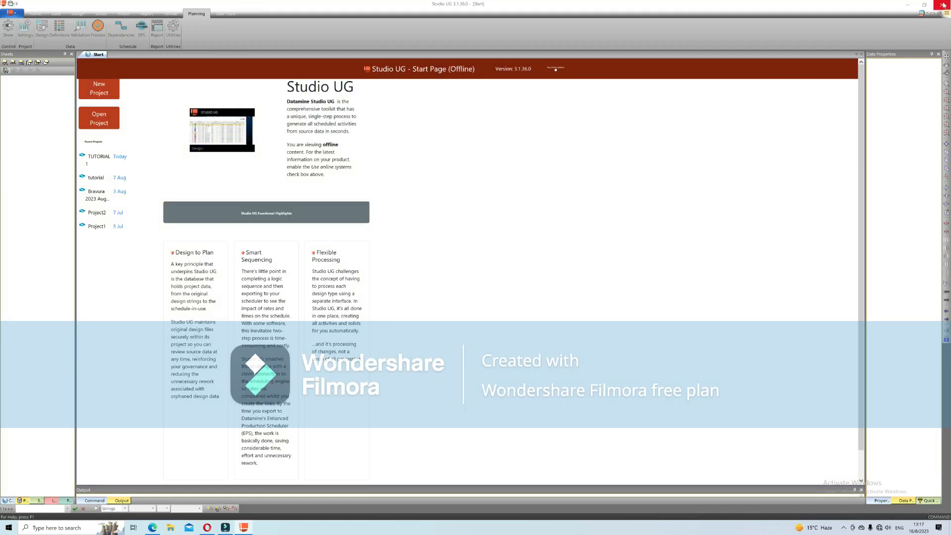
pyautogui.click(942, 5)
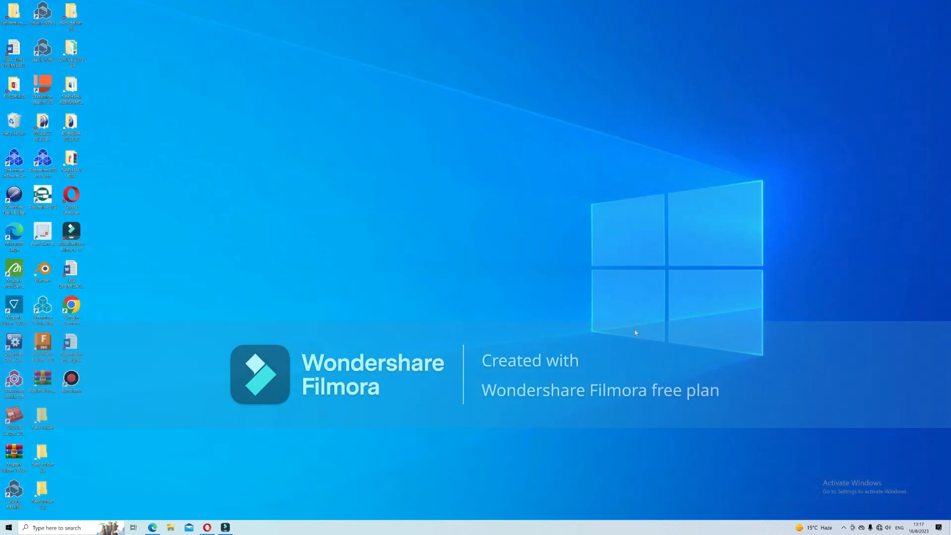
pyautogui.click(226, 528)
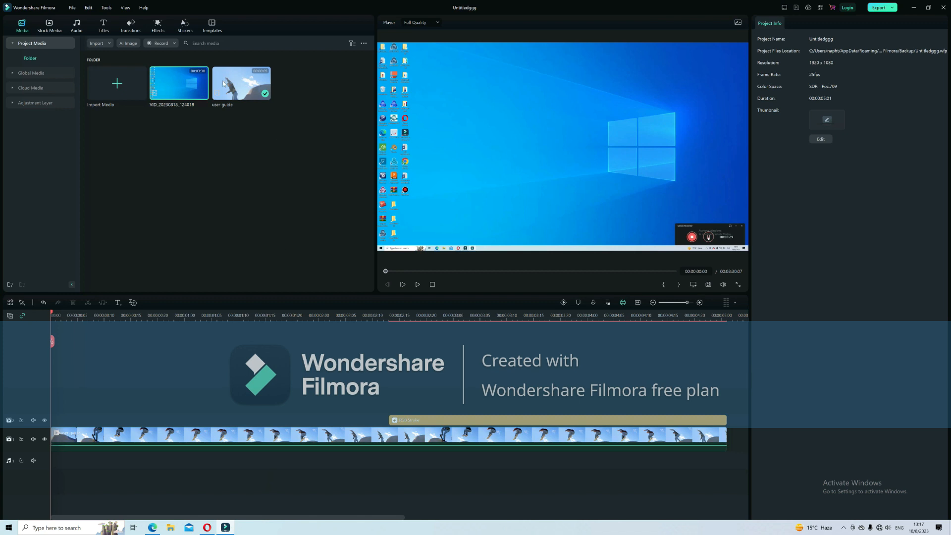
pyautogui.click(173, 44)
pyautogui.click(171, 59)
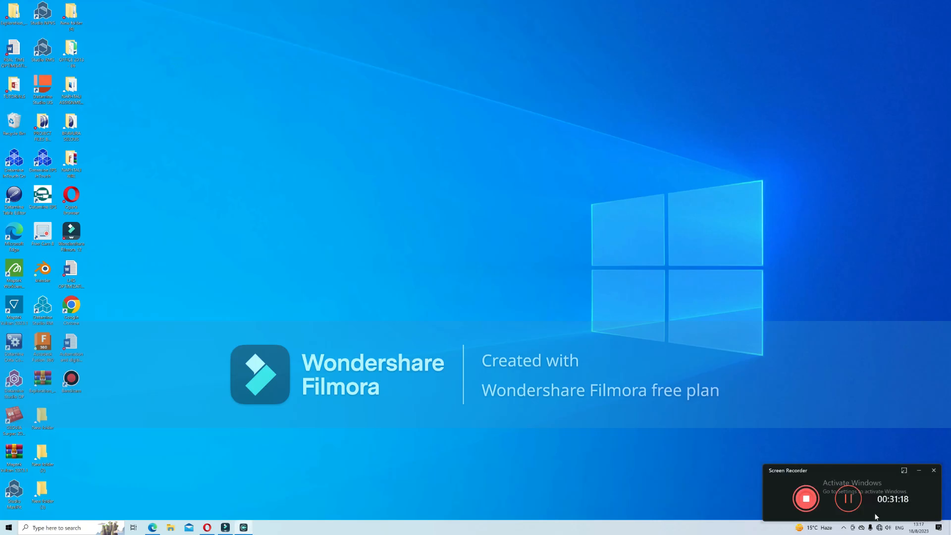